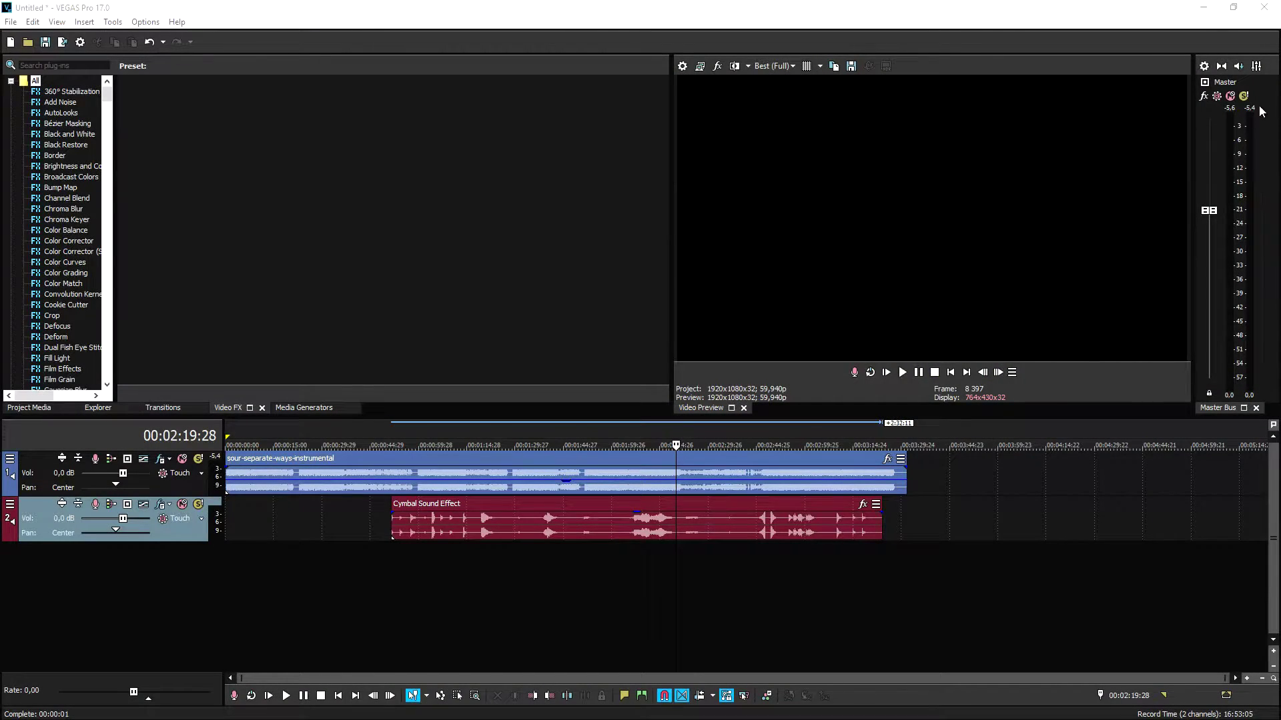
Step: Play the opening seconds of the instrumental from the start of the project
{"action": "left_click", "coordinate": [951, 373]}
{"action": "scroll", "coordinate": [289, 508], "scroll_direction": "up", "scroll_amount": 10}
{"action": "scroll", "coordinate": [356, 513], "scroll_direction": "down", "scroll_amount": 6}
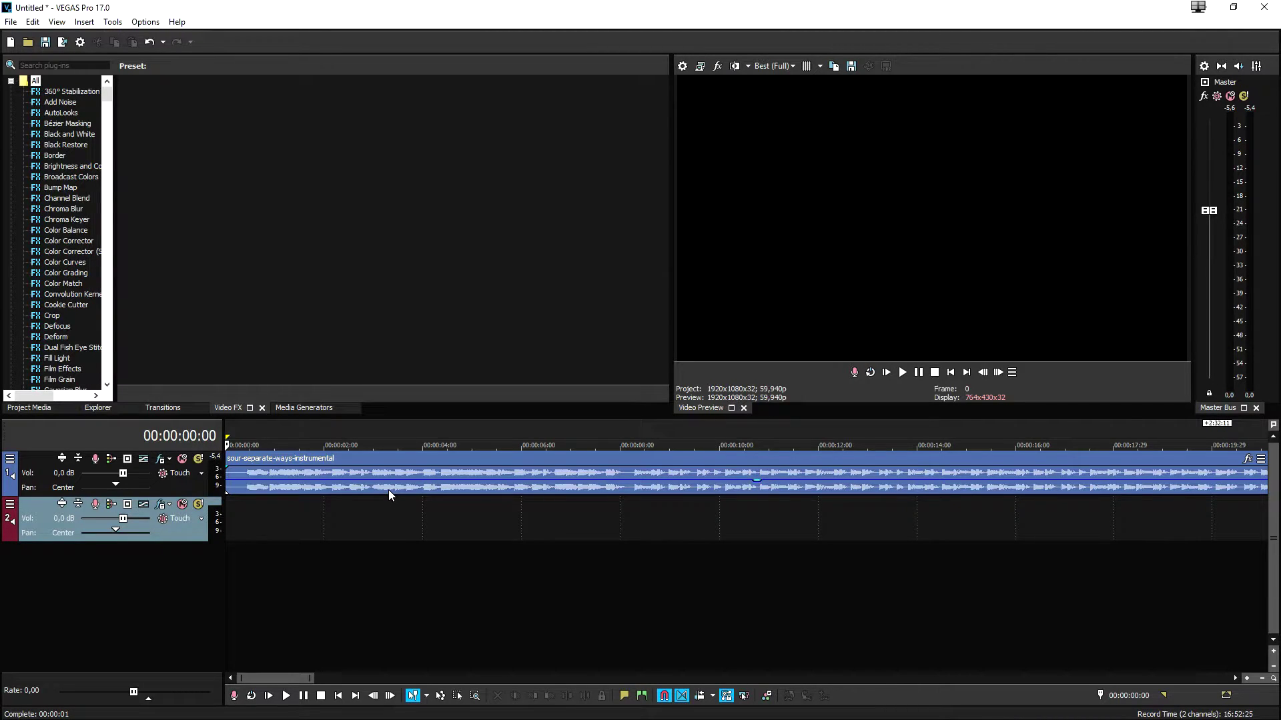
{"action": "scroll", "coordinate": [390, 495], "scroll_direction": "down", "scroll_amount": 2}
{"action": "scroll", "coordinate": [732, 531], "scroll_direction": "up", "scroll_amount": 2}
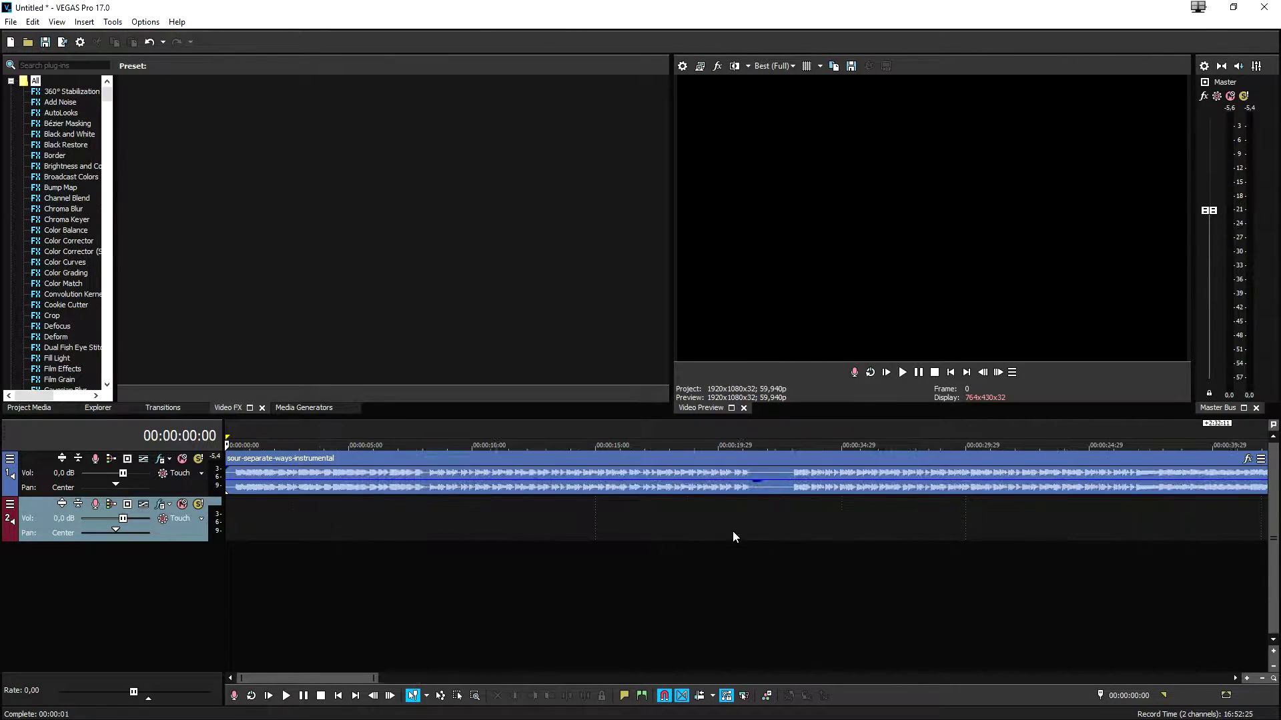
{"action": "scroll", "coordinate": [550, 437], "scroll_direction": "up", "scroll_amount": 3}
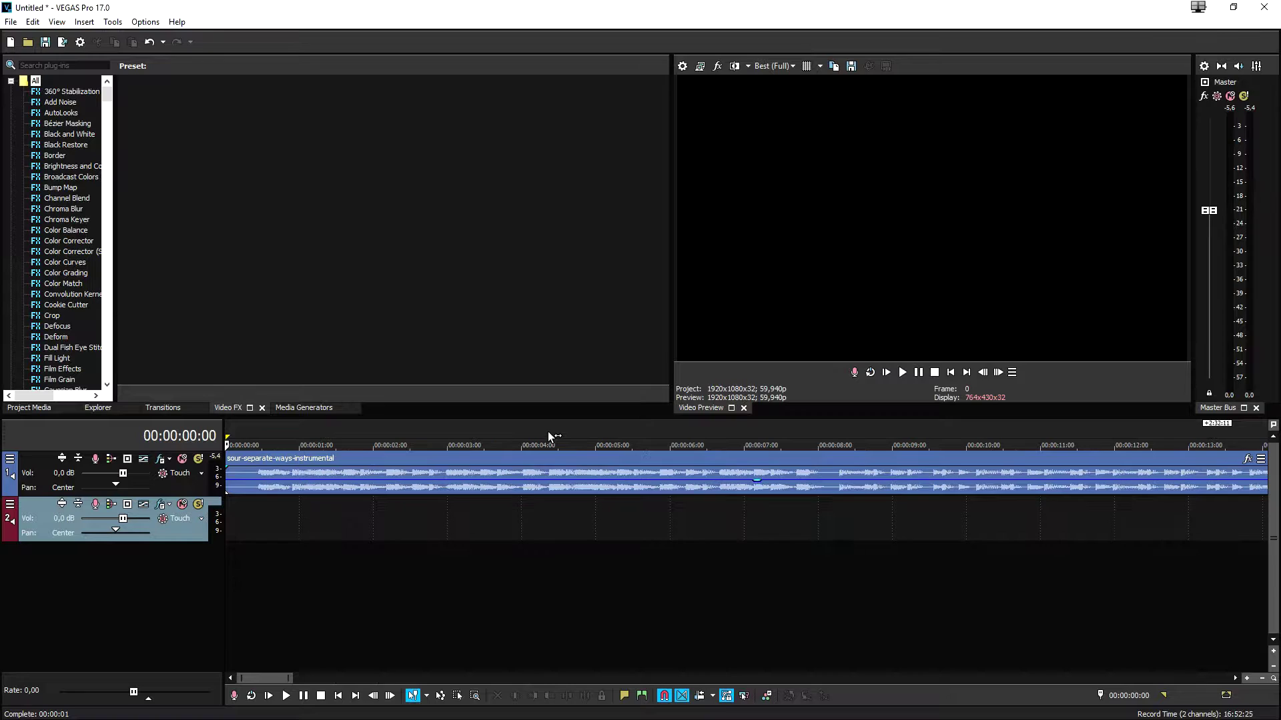
{"action": "key", "text": "space"}
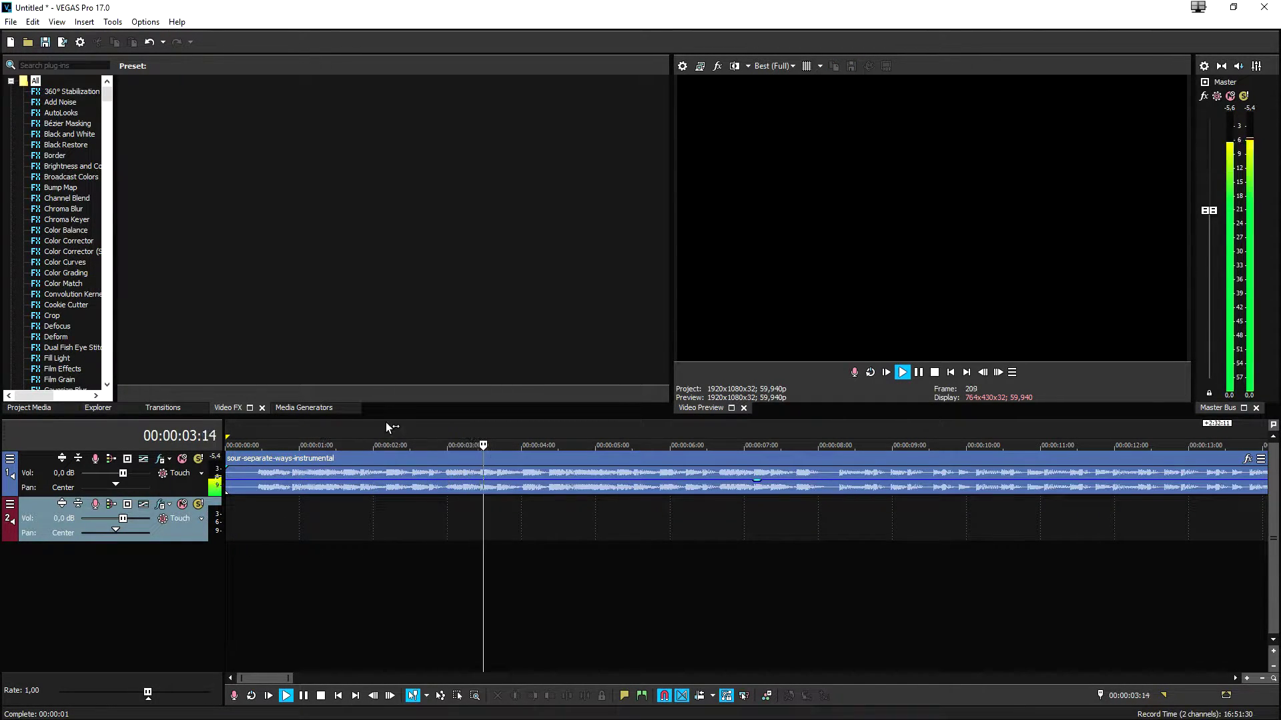
{"action": "key", "text": "space"}
Step: Move the Cymbal Sound Effect event along its track to just past the end of the instrumental
{"action": "scroll", "coordinate": [504, 474], "scroll_direction": "down", "scroll_amount": 2}
{"action": "scroll", "coordinate": [733, 520], "scroll_direction": "down", "scroll_amount": 3}
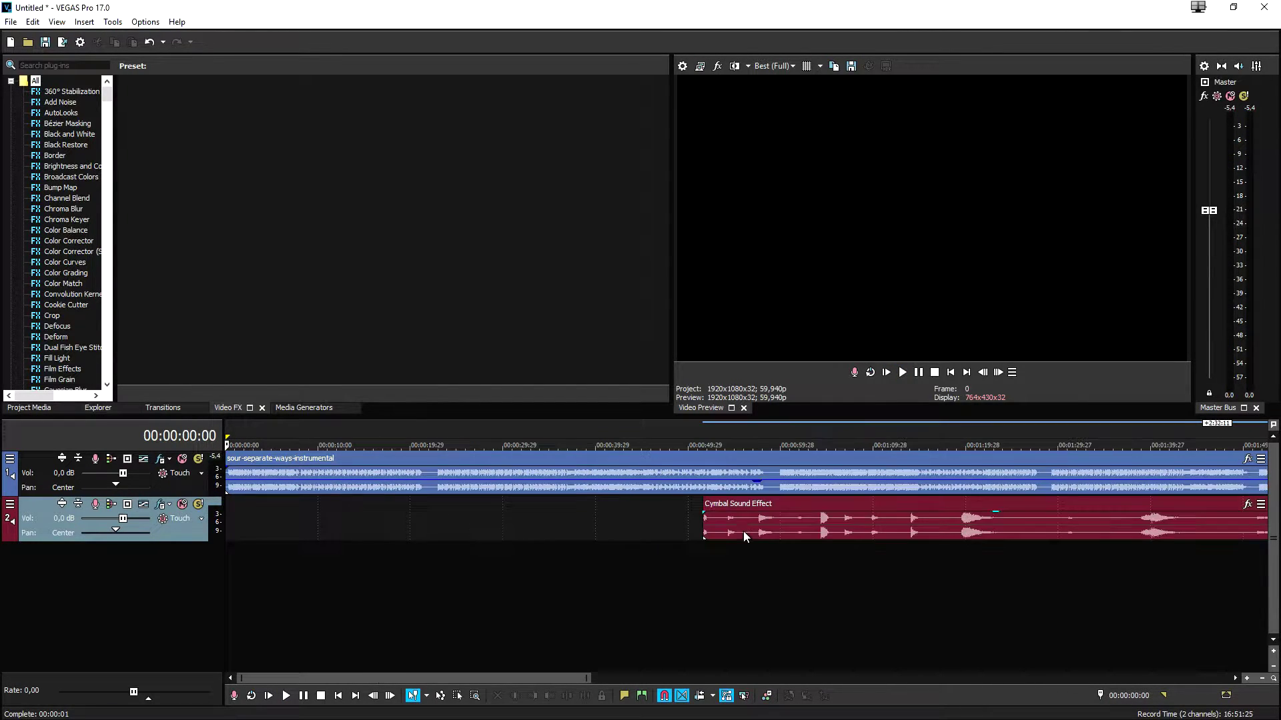
{"action": "scroll", "coordinate": [739, 526], "scroll_direction": "down", "scroll_amount": 2}
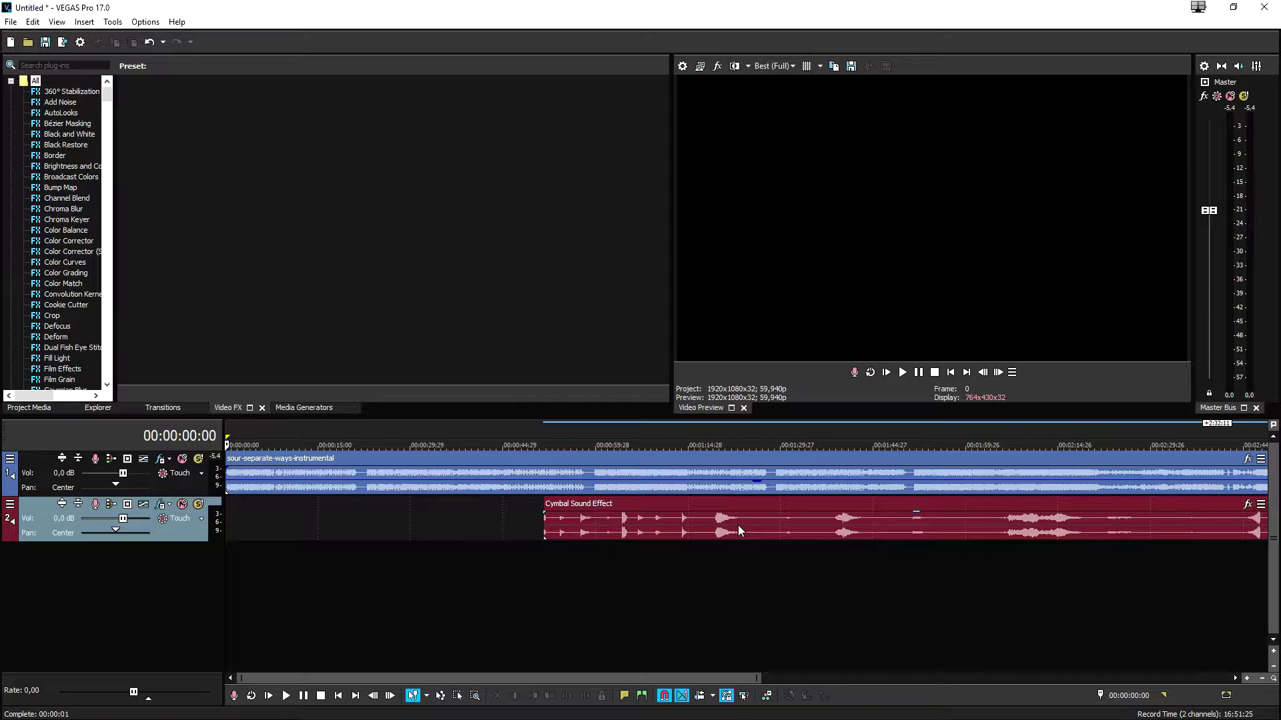
{"action": "scroll", "coordinate": [707, 535], "scroll_direction": "down", "scroll_amount": 3}
{"action": "left_click_drag", "start_coordinate": [481, 532], "coordinate": [961, 529]}
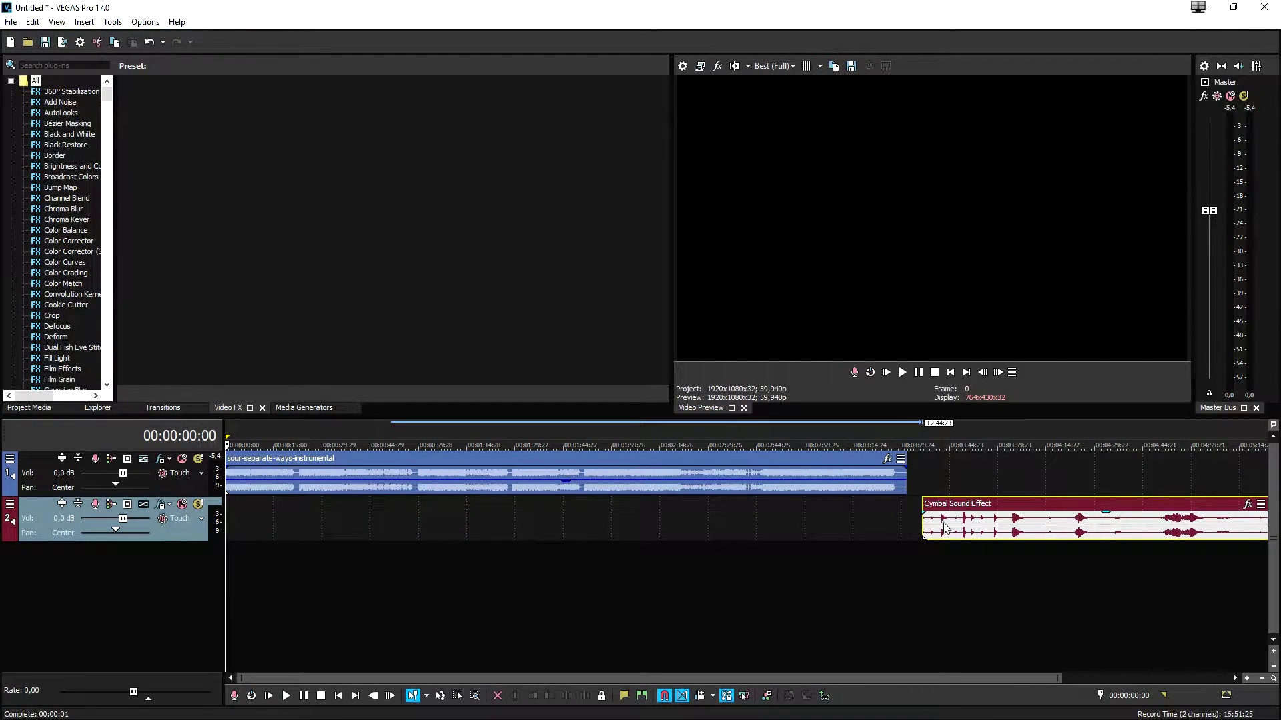
Step: Audition the individual cymbal hits at several points in the Cymbal Sound Effect event to compare their sounds
{"action": "left_click", "coordinate": [935, 525]}
{"action": "scroll", "coordinate": [947, 531], "scroll_direction": "up", "scroll_amount": 5}
{"action": "key", "text": "space"}
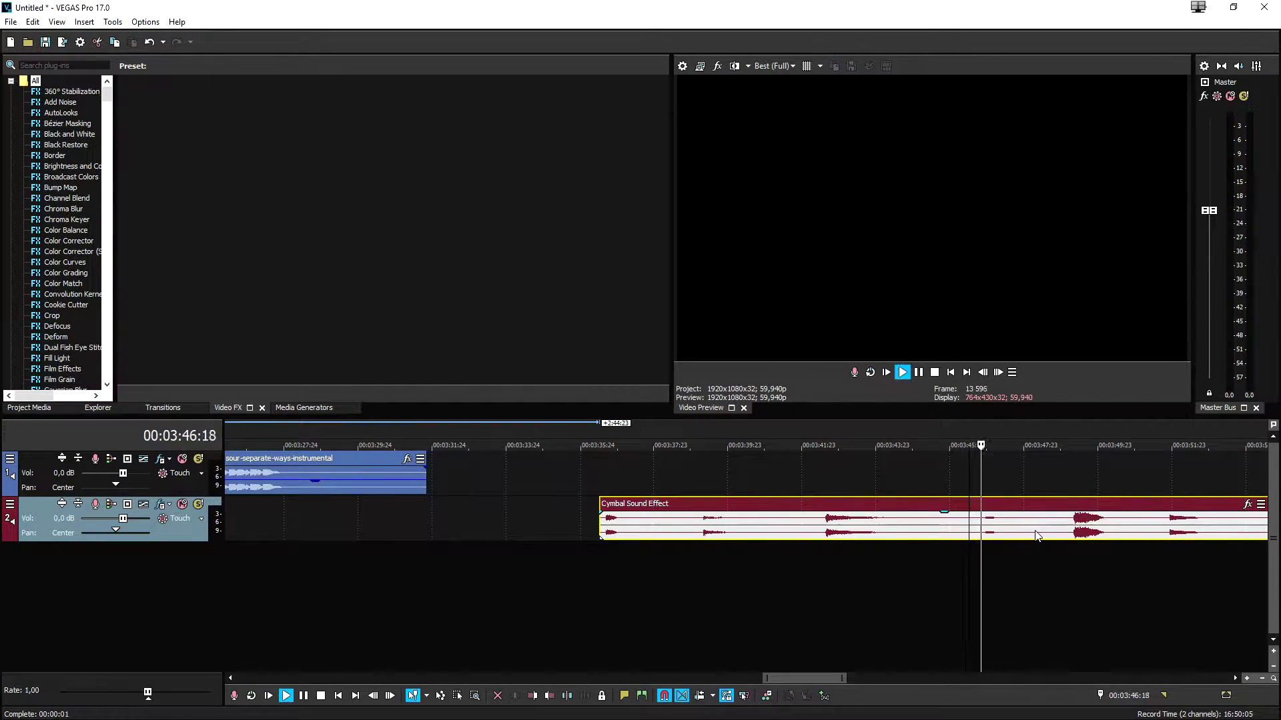
{"action": "key", "text": "space"}
{"action": "left_click", "coordinate": [1069, 531]}
{"action": "key", "text": "space"}
{"action": "scroll", "coordinate": [1061, 532], "scroll_direction": "up", "scroll_amount": 1}
{"action": "key", "text": "space"}
{"action": "left_click", "coordinate": [860, 533]}
{"action": "key", "text": "space"}
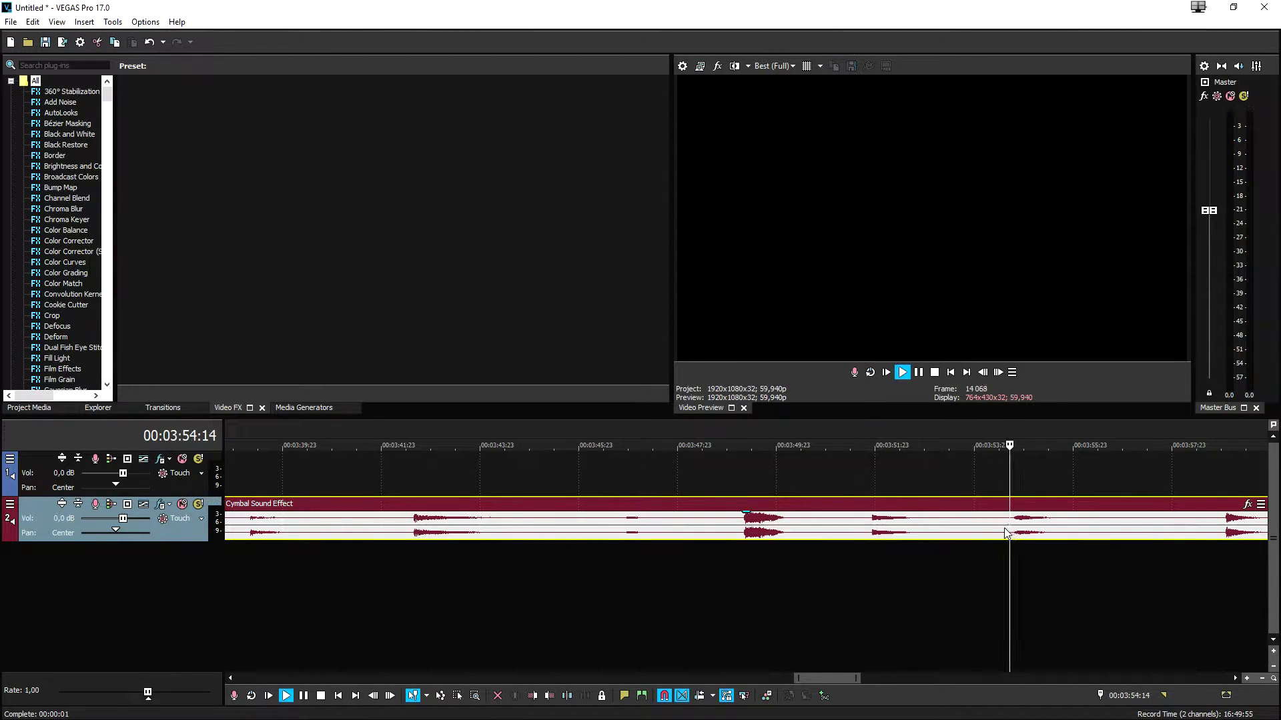
{"action": "scroll", "coordinate": [935, 532], "scroll_direction": "down", "scroll_amount": 2}
{"action": "key", "text": "space"}
{"action": "left_click", "coordinate": [839, 527]}
{"action": "key", "text": "space"}
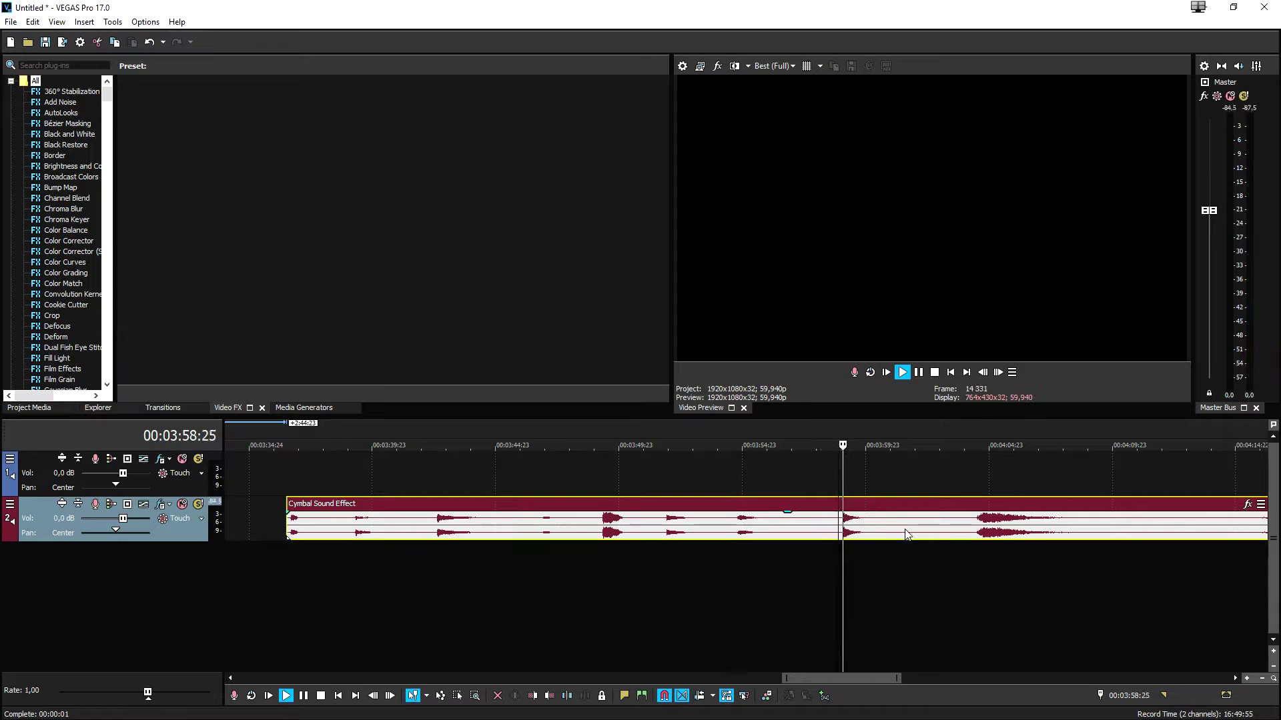
{"action": "key", "text": "space"}
{"action": "left_click", "coordinate": [965, 532]}
{"action": "key", "text": "space"}
{"action": "scroll", "coordinate": [968, 532], "scroll_direction": "down", "scroll_amount": 1}
{"action": "key", "text": "space"}
{"action": "left_click", "coordinate": [977, 529]}
{"action": "scroll", "coordinate": [977, 529], "scroll_direction": "down", "scroll_amount": 1}
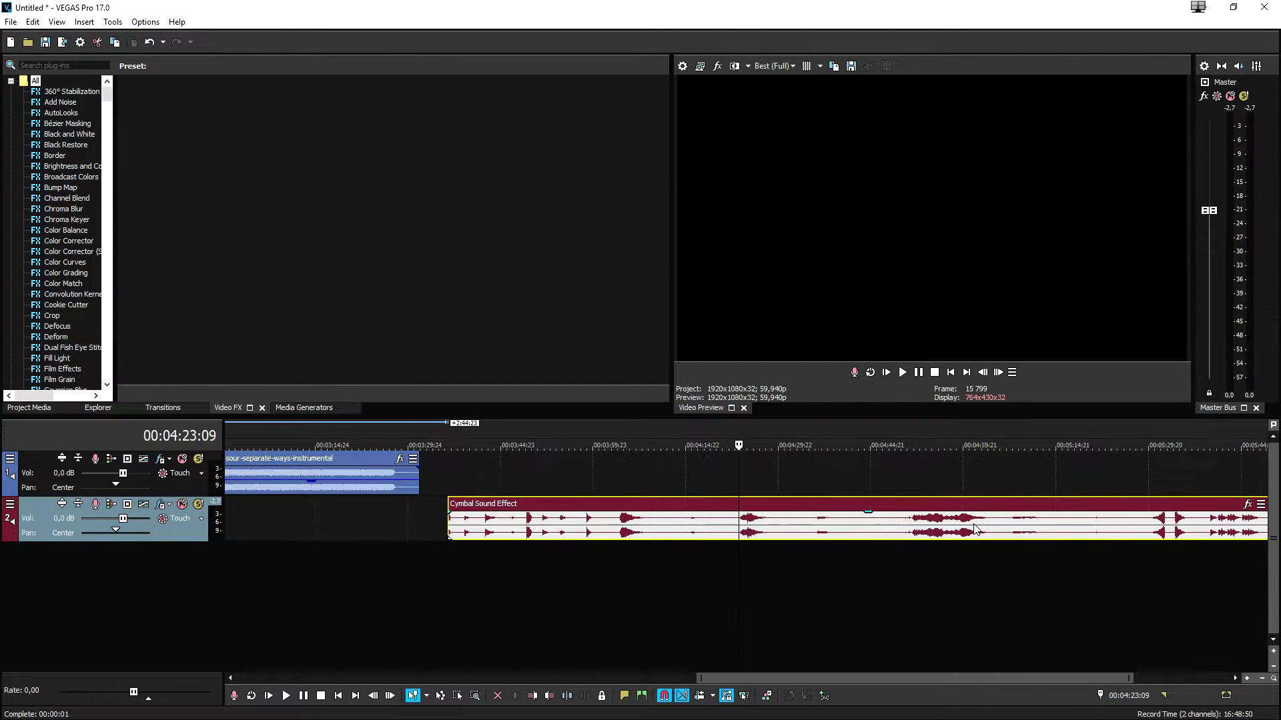
{"action": "key", "text": "space"}
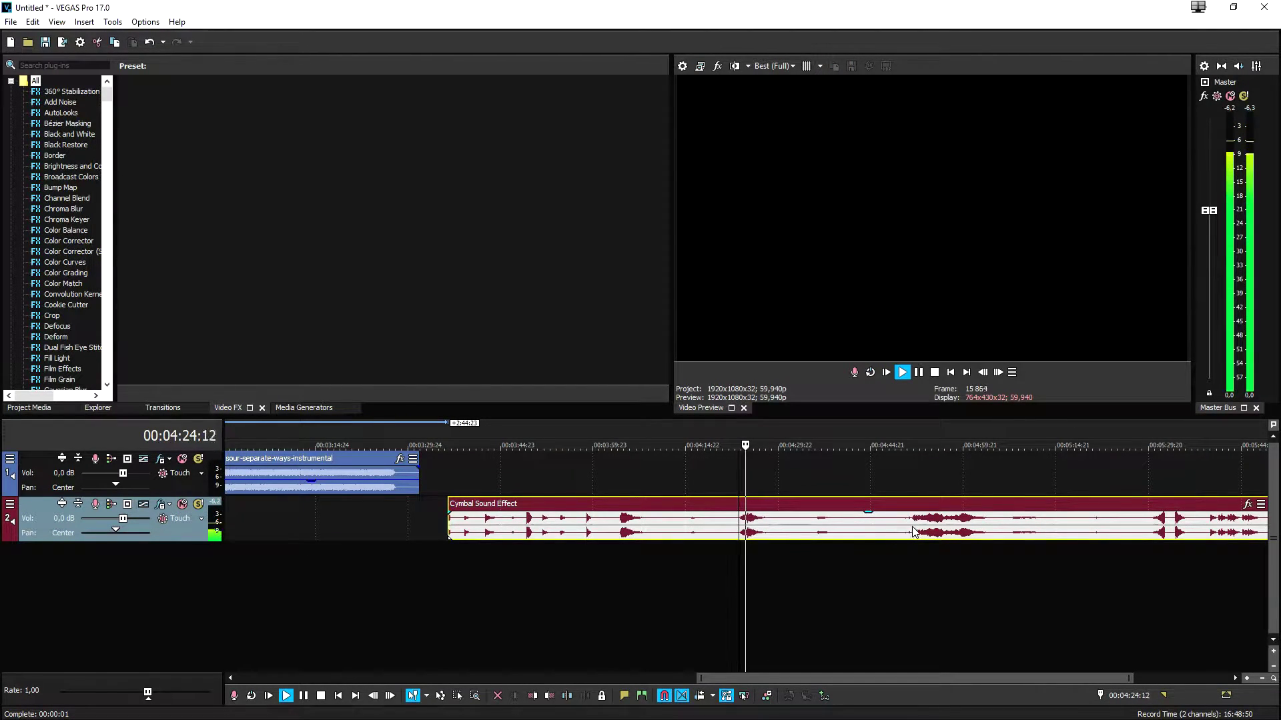
{"action": "left_click", "coordinate": [818, 528]}
{"action": "scroll", "coordinate": [819, 529], "scroll_direction": "up", "scroll_amount": 2}
{"action": "key", "text": "space"}
{"action": "scroll", "coordinate": [821, 540], "scroll_direction": "down", "scroll_amount": 3}
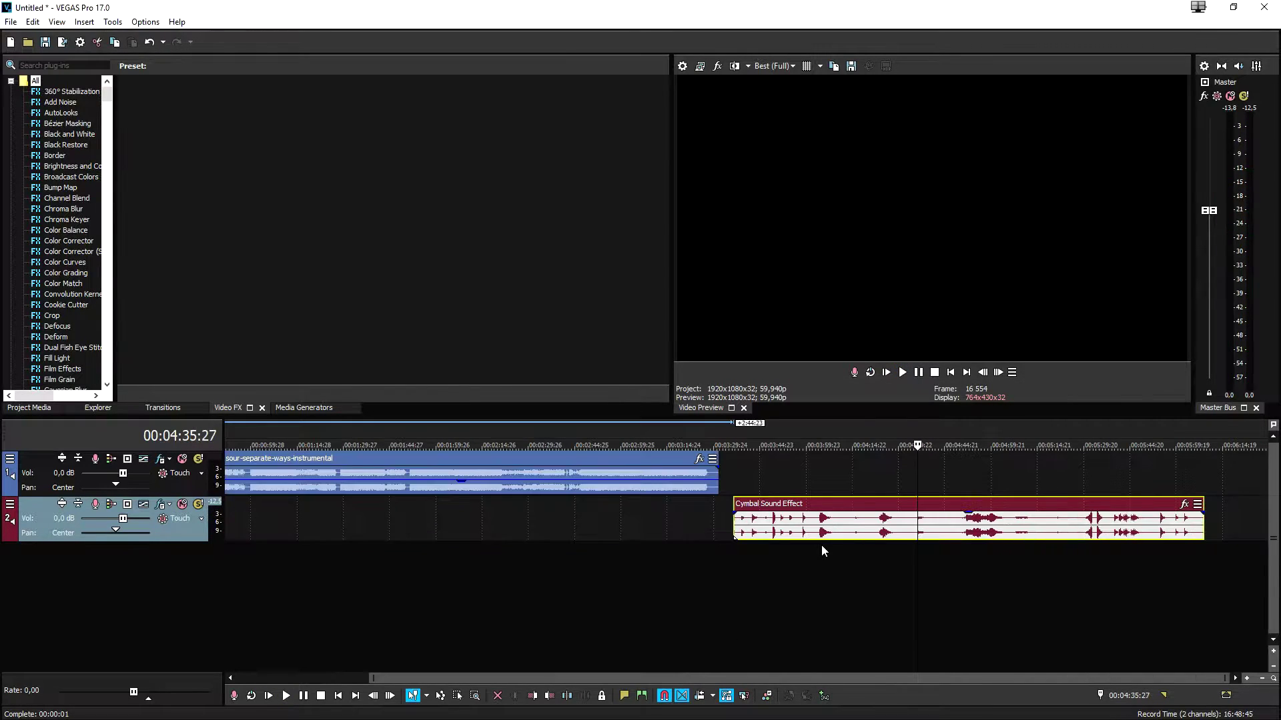
Step: Split the cymbal event at 00:03:45:23, just before the short quiet hit, and again shortly after that hit
{"action": "left_click", "coordinate": [784, 527]}
{"action": "scroll", "coordinate": [801, 530], "scroll_direction": "up", "scroll_amount": 4}
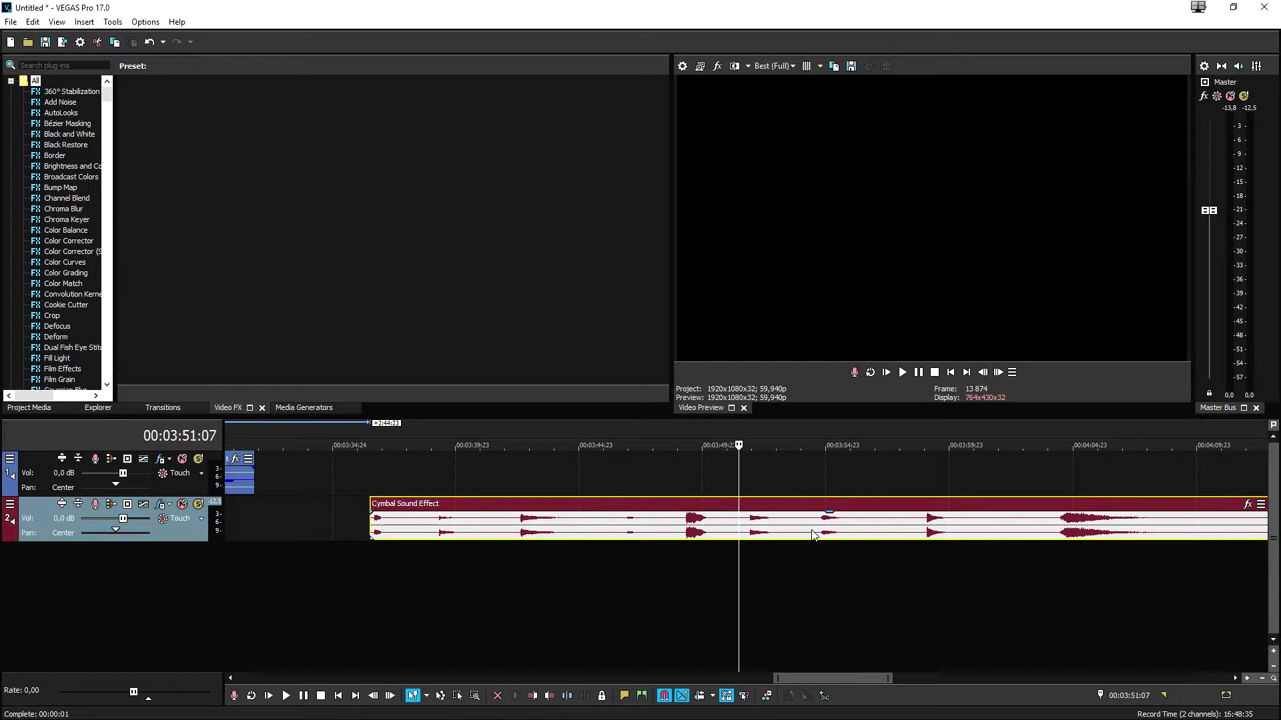
{"action": "scroll", "coordinate": [807, 534], "scroll_direction": "down", "scroll_amount": 2}
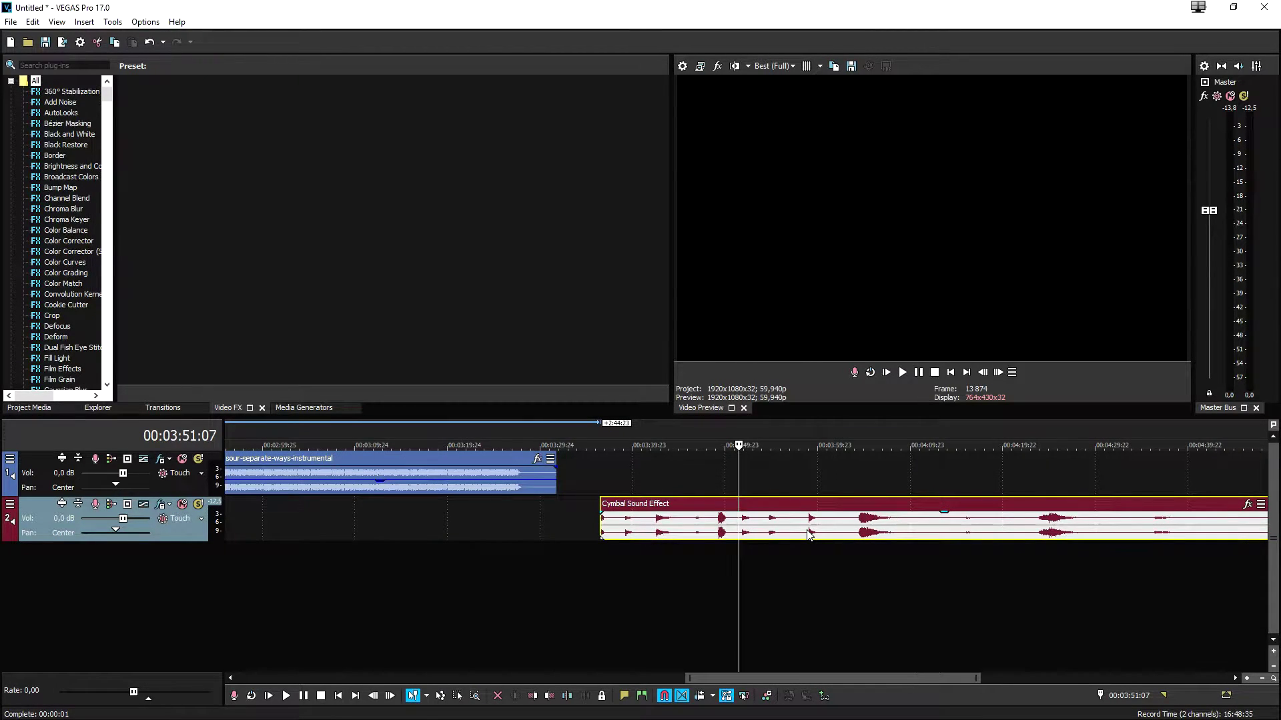
{"action": "scroll", "coordinate": [805, 534], "scroll_direction": "up", "scroll_amount": 3}
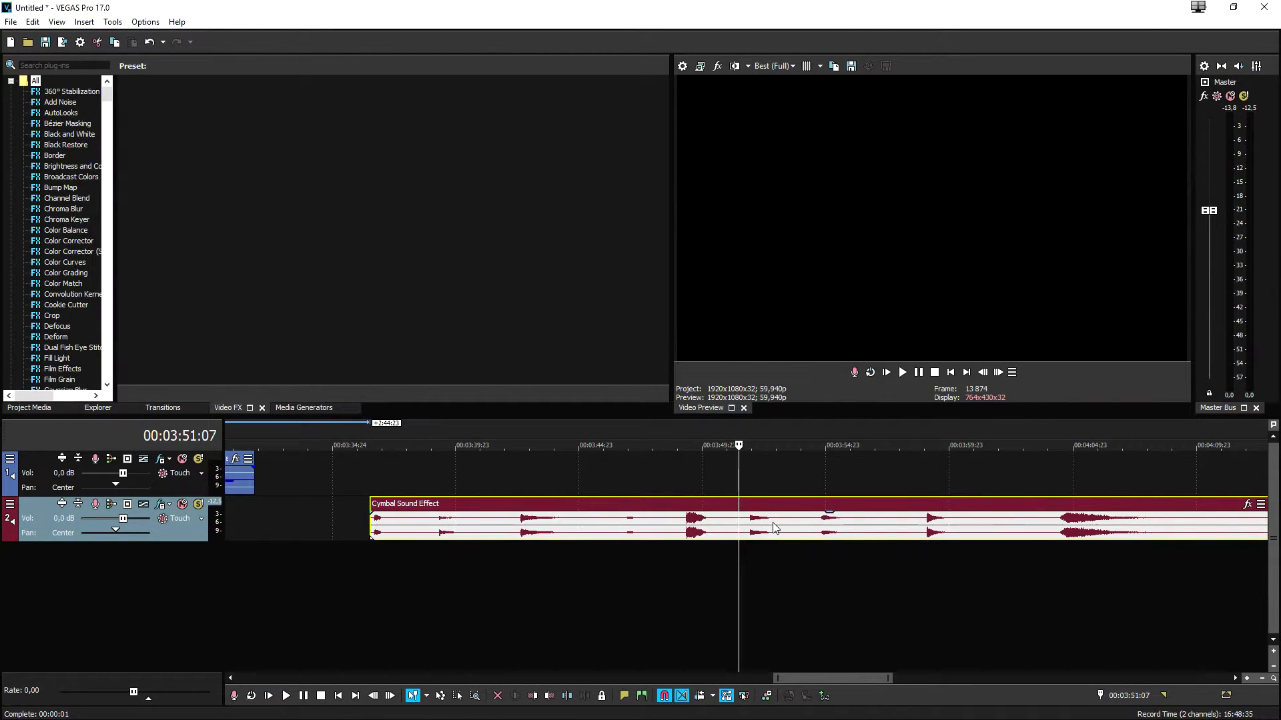
{"action": "scroll", "coordinate": [801, 539], "scroll_direction": "up", "scroll_amount": 1}
{"action": "scroll", "coordinate": [799, 539], "scroll_direction": "down", "scroll_amount": 1}
{"action": "scroll", "coordinate": [798, 538], "scroll_direction": "up", "scroll_amount": 1}
{"action": "key", "text": "space"}
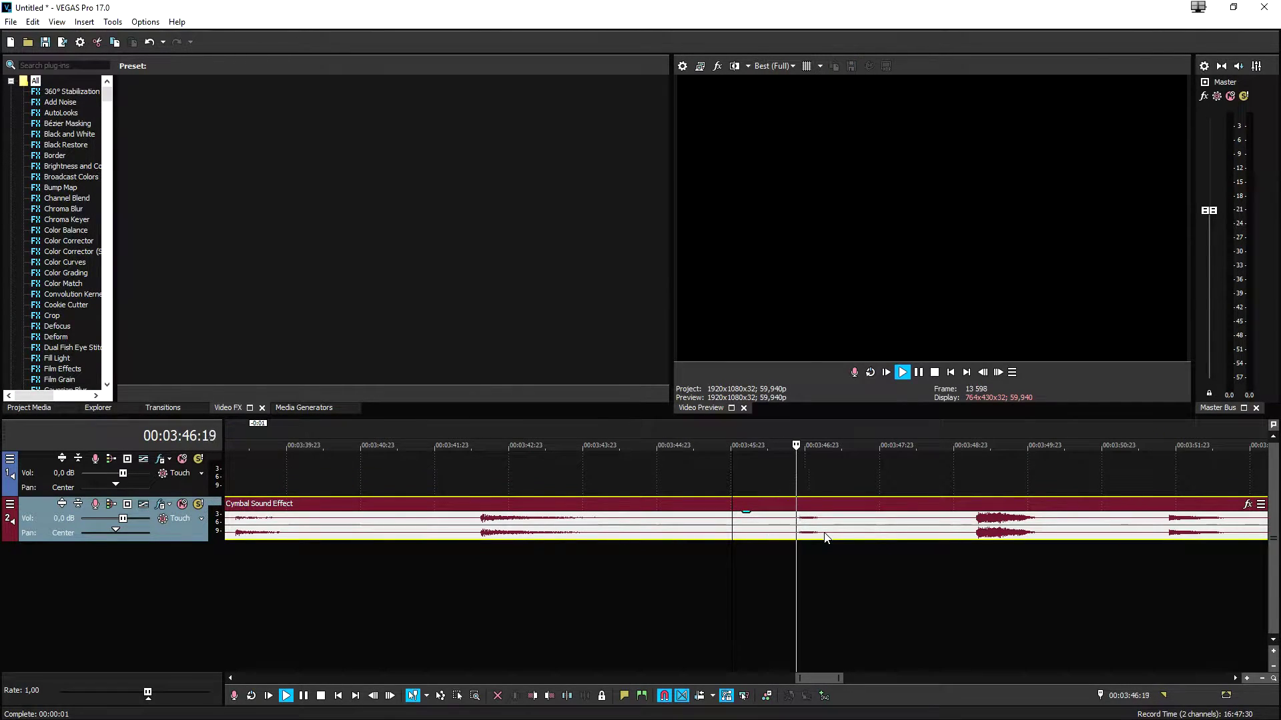
{"action": "key", "text": "space"}
{"action": "scroll", "coordinate": [800, 542], "scroll_direction": "down", "scroll_amount": 3}
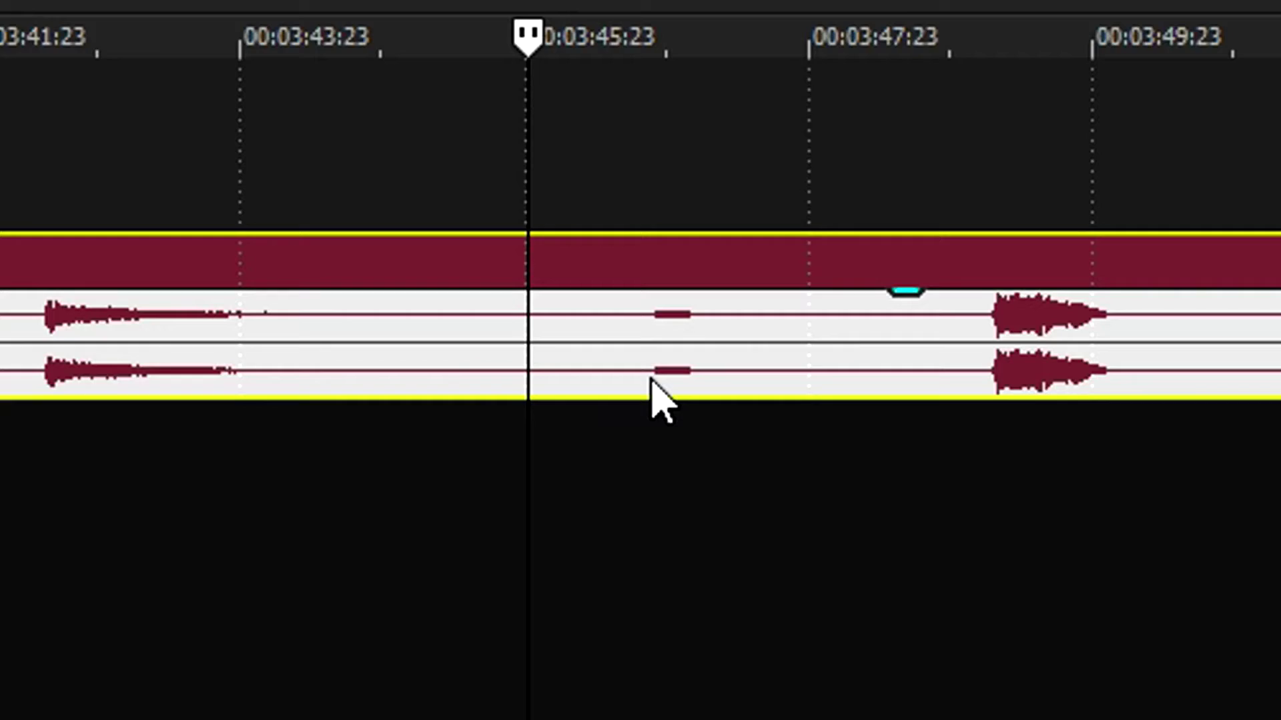
{"action": "key", "text": "s"}
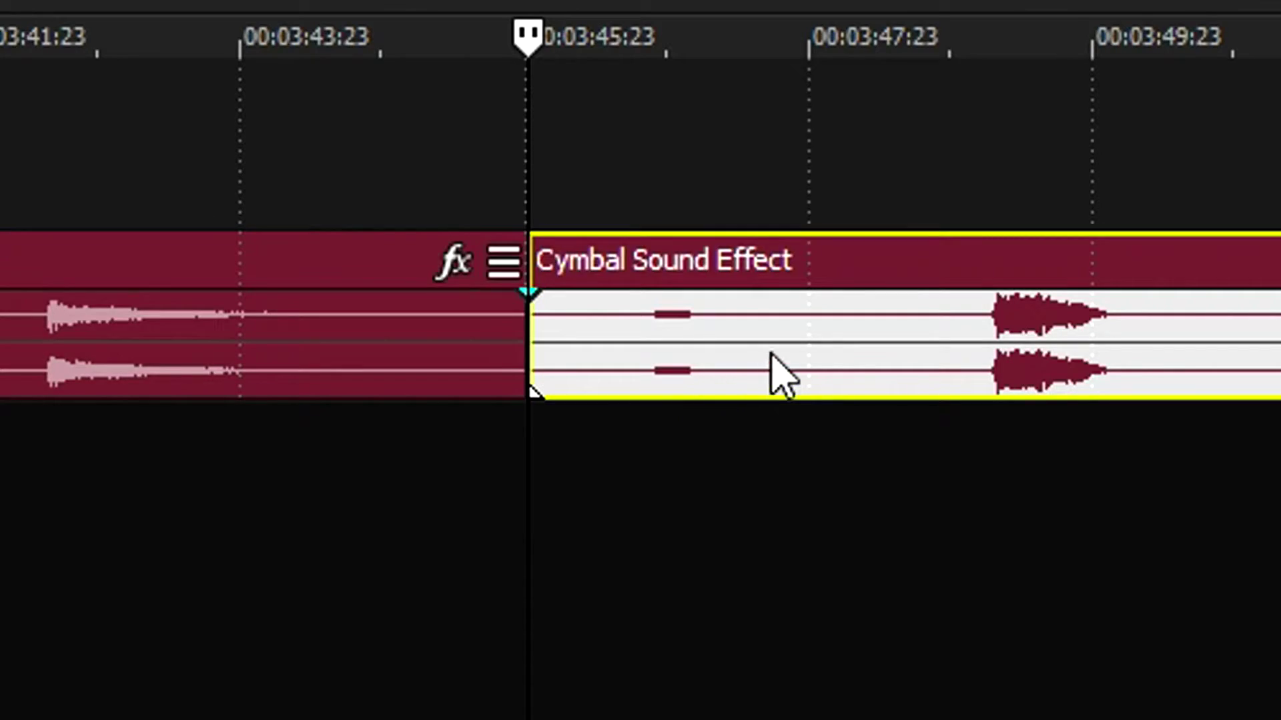
{"action": "left_click", "coordinate": [841, 353]}
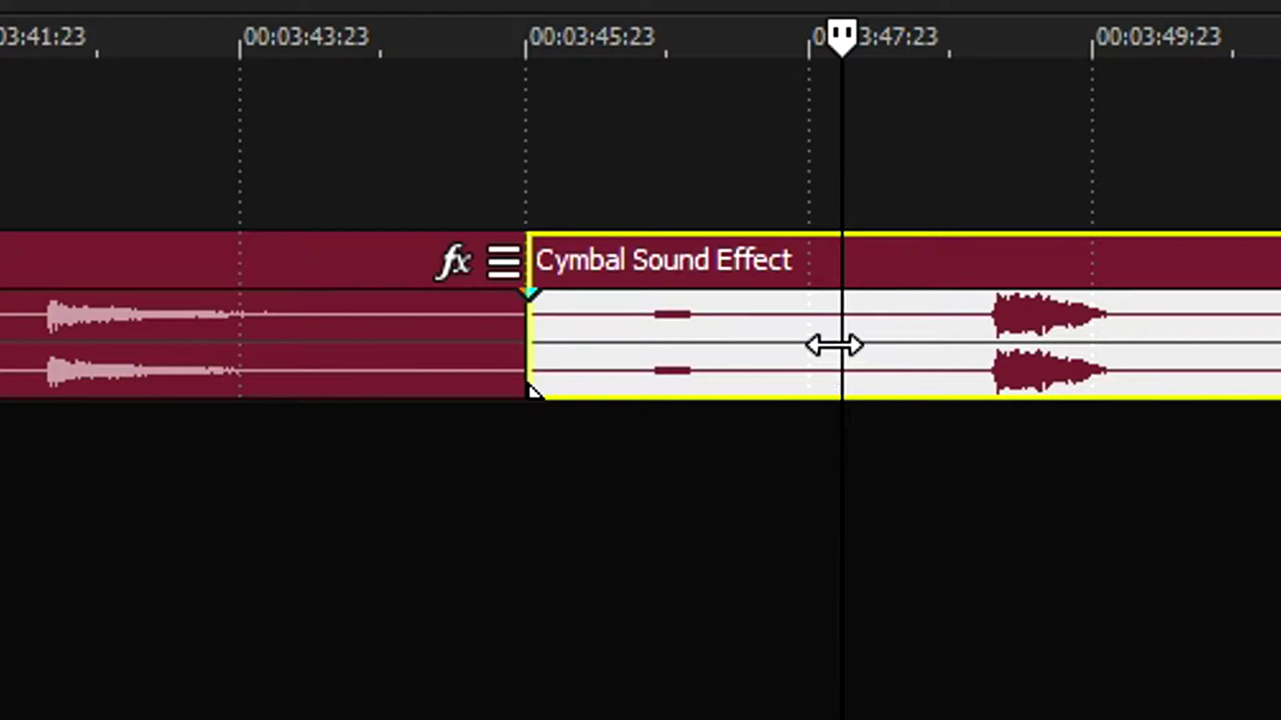
{"action": "key", "text": "s"}
Step: Delete the cymbal pieces after and before the isolated quiet hit
{"action": "left_click", "coordinate": [621, 500]}
{"action": "left_click_drag", "start_coordinate": [703, 343], "coordinate": [747, 344]}
{"action": "left_click", "coordinate": [1031, 350]}
{"action": "key", "text": "Delete"}
{"action": "left_click", "coordinate": [688, 534]}
{"action": "key", "text": "Delete"}
Step: Enable Normalize for the isolated cymbal event to raise its level
{"action": "left_click", "coordinate": [769, 532]}
{"action": "scroll", "coordinate": [799, 541], "scroll_direction": "up", "scroll_amount": 3}
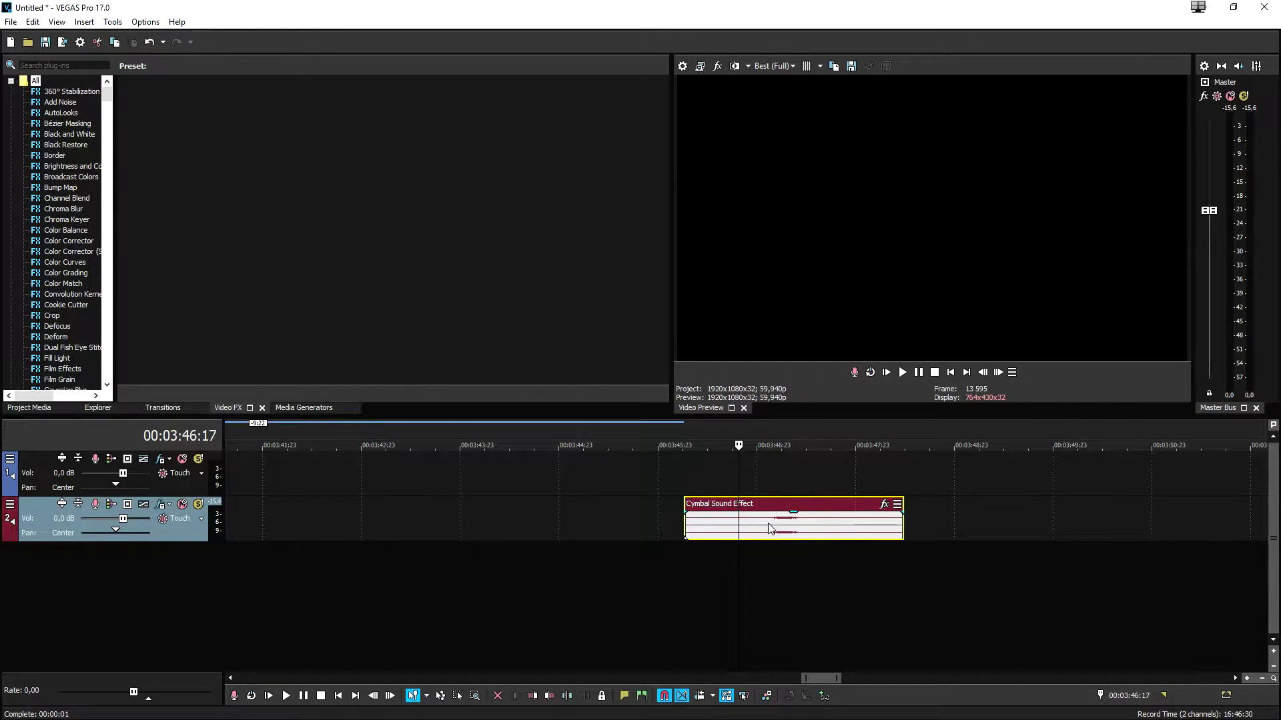
{"action": "right_click", "coordinate": [770, 529]}
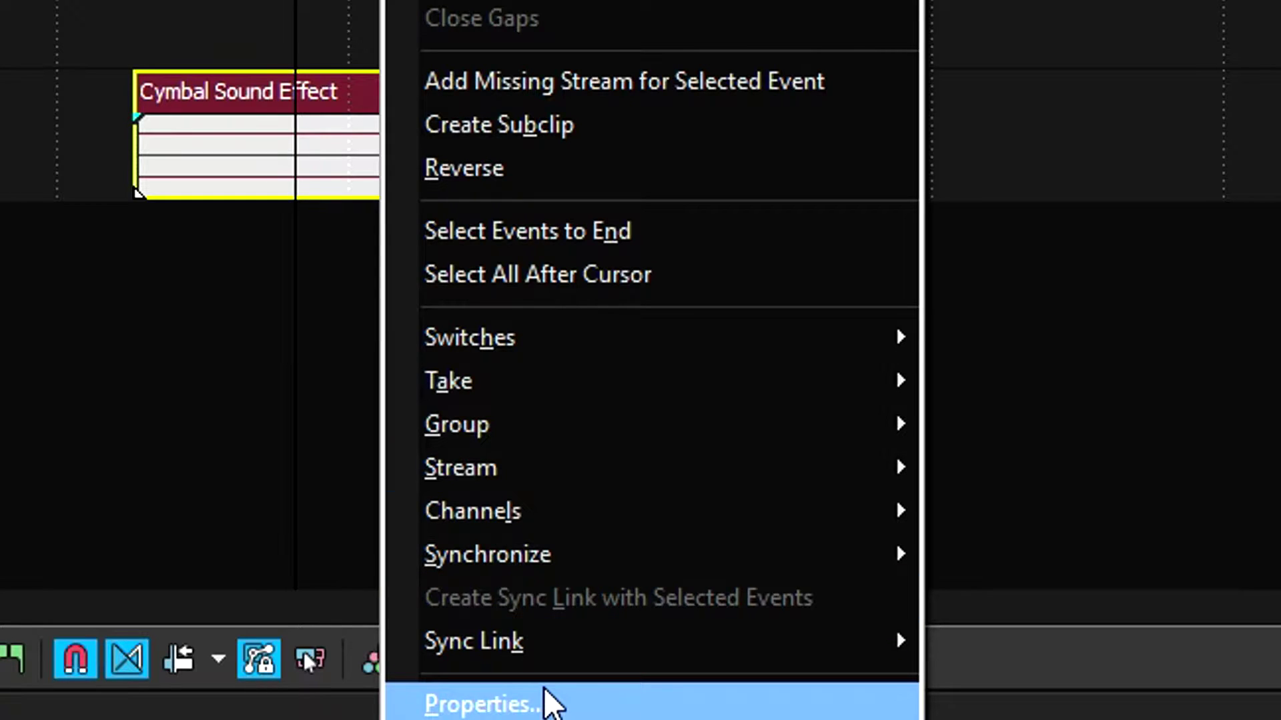
{"action": "left_click", "coordinate": [544, 694]}
{"action": "left_click", "coordinate": [354, 415]}
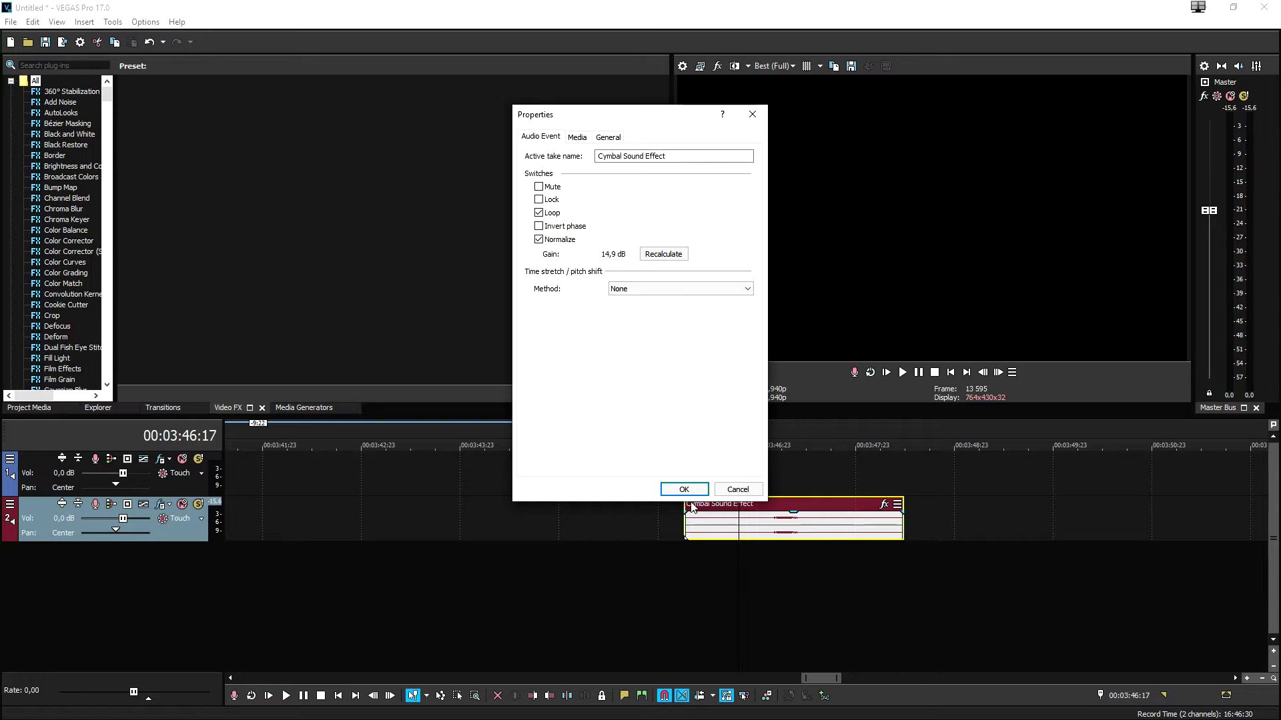
{"action": "left_click", "coordinate": [682, 491]}
Step: Play the normalized cymbal hit to check how it sounds
{"action": "left_click_drag", "start_coordinate": [785, 517], "coordinate": [787, 523]}
{"action": "left_click", "coordinate": [666, 459]}
{"action": "key", "text": "space"}
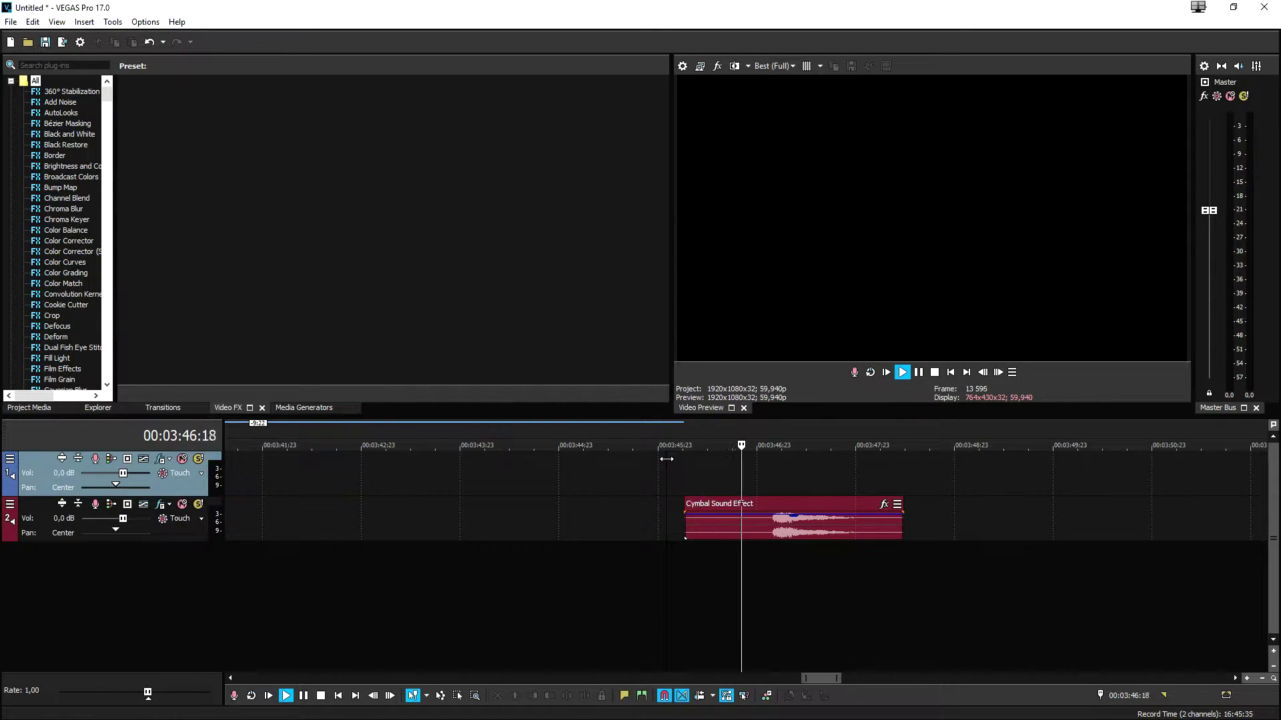
{"action": "key", "text": "space"}
Step: Reverse the isolated cymbal event
{"action": "left_click", "coordinate": [798, 519]}
{"action": "scroll", "coordinate": [801, 533], "scroll_direction": "down", "scroll_amount": 3}
{"action": "scroll", "coordinate": [804, 546], "scroll_direction": "up", "scroll_amount": 2}
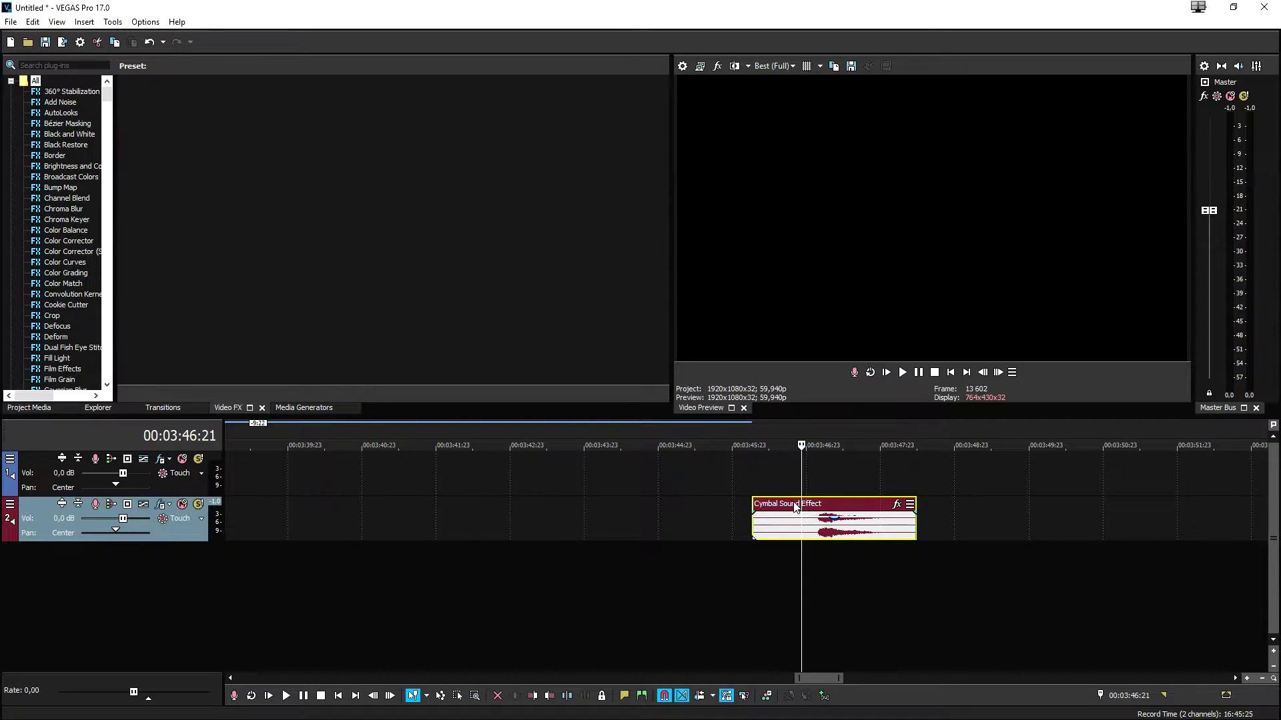
{"action": "right_click", "coordinate": [792, 539]}
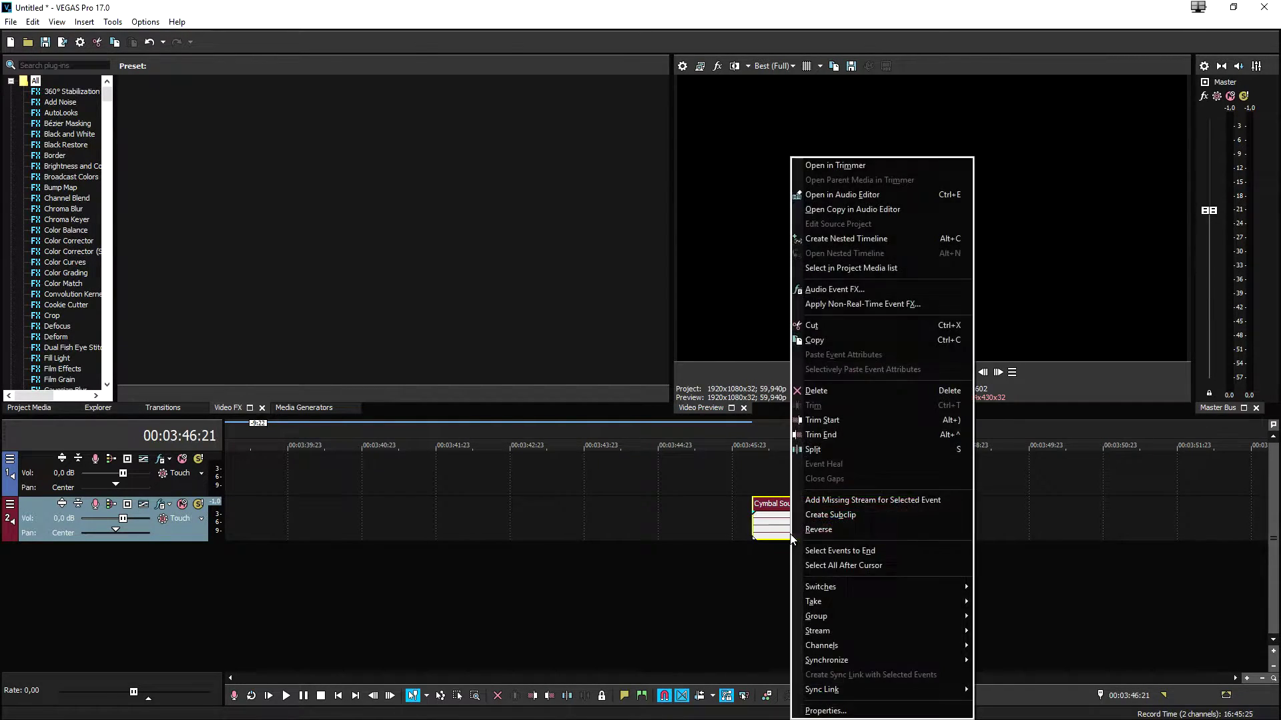
{"action": "left_click", "coordinate": [837, 529]}
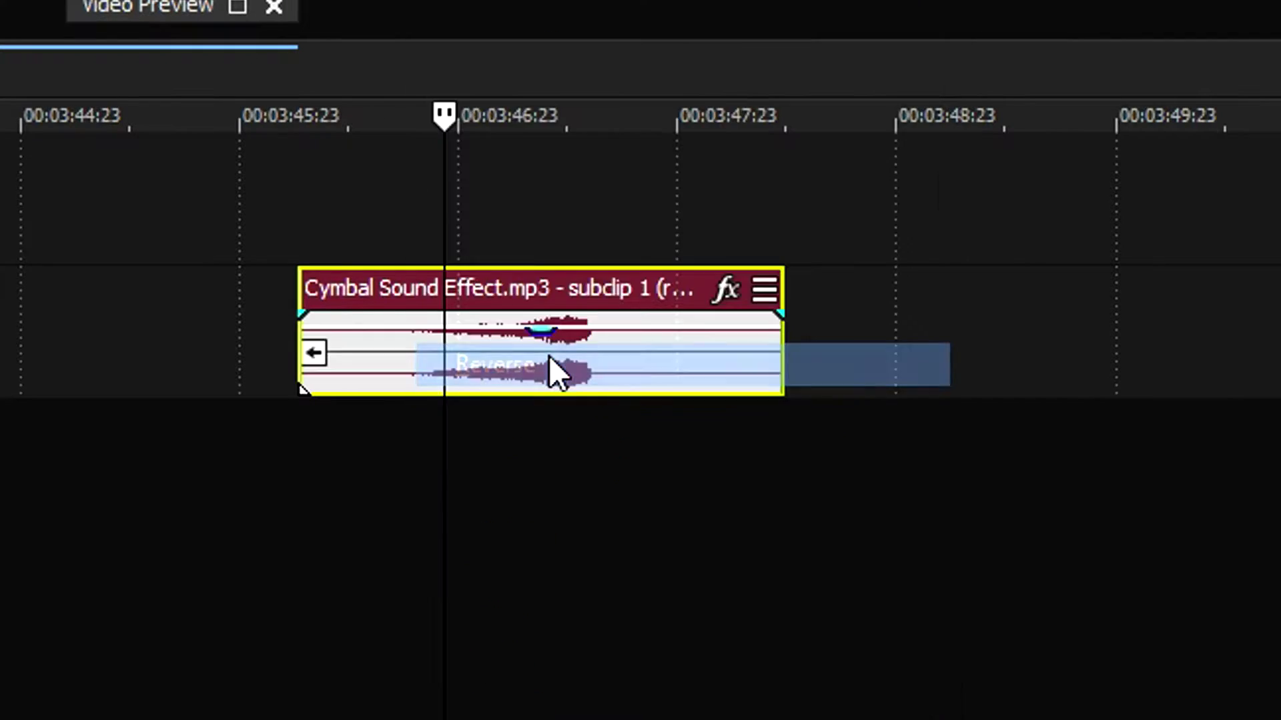
Step: Play the reversed cymbal from near its beginning at 00:03:46:05
{"action": "left_click", "coordinate": [331, 194]}
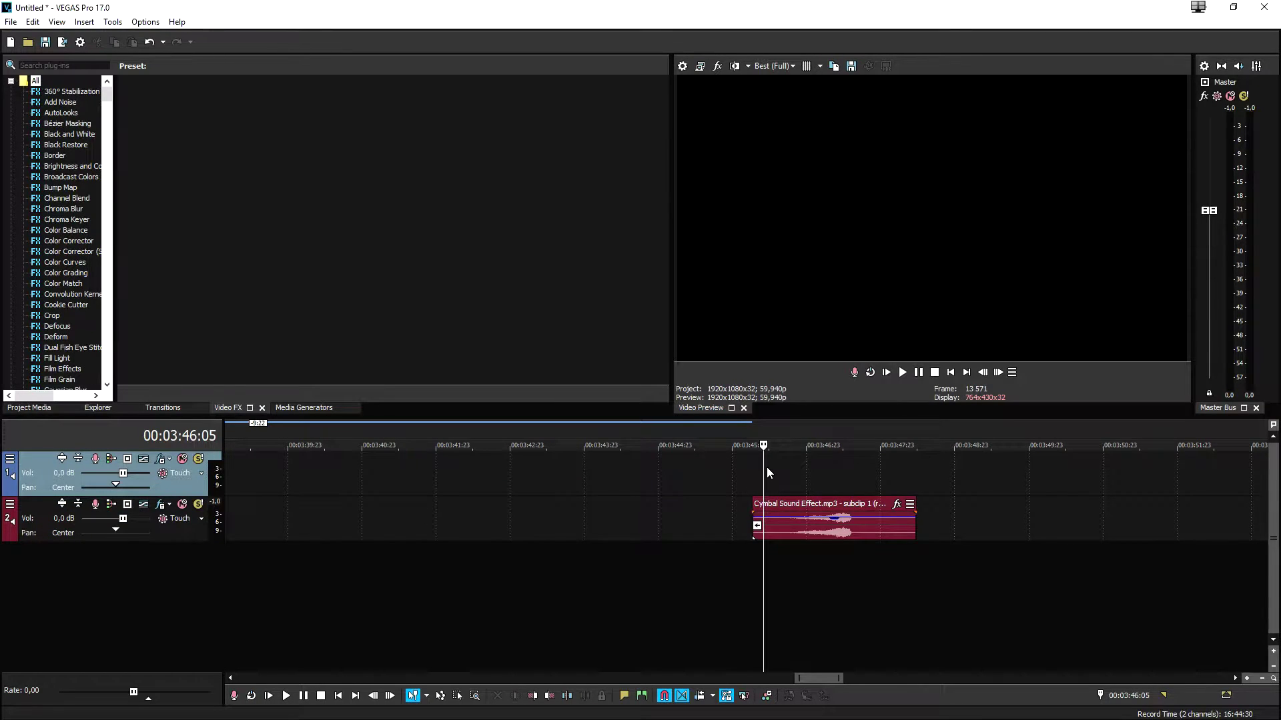
{"action": "scroll", "coordinate": [766, 467], "scroll_direction": "up", "scroll_amount": 2}
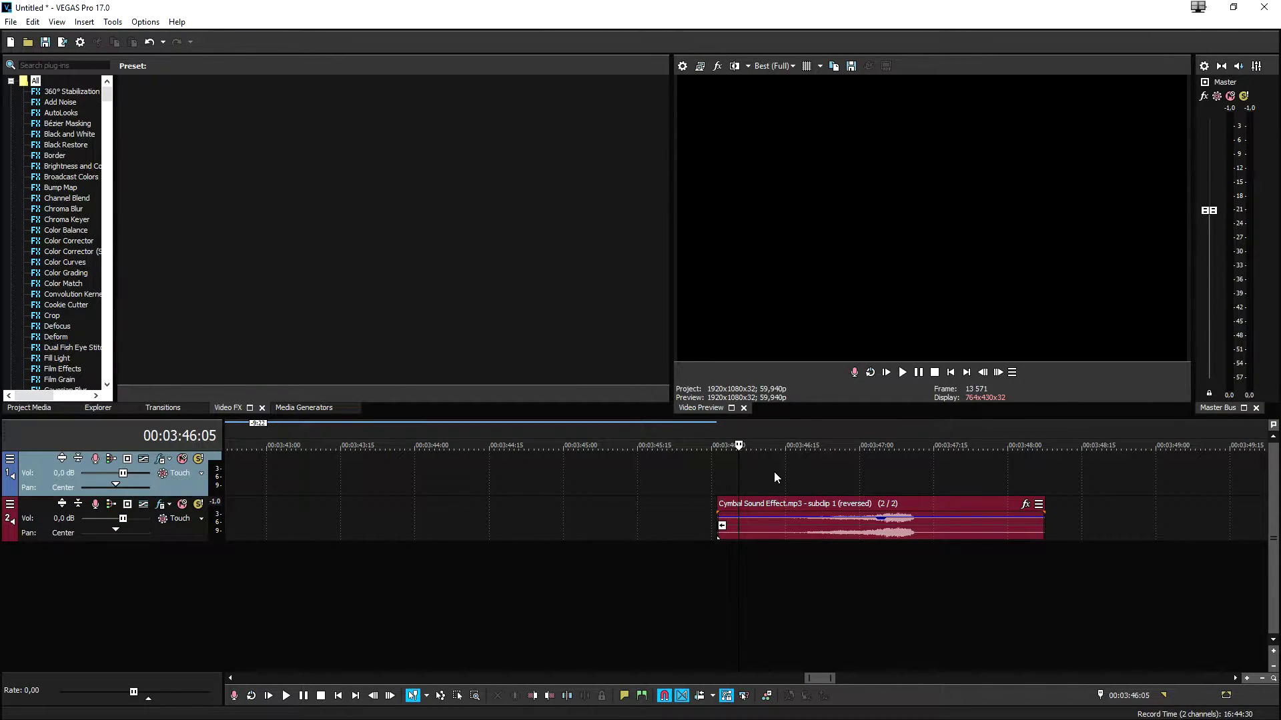
{"action": "key", "text": "space"}
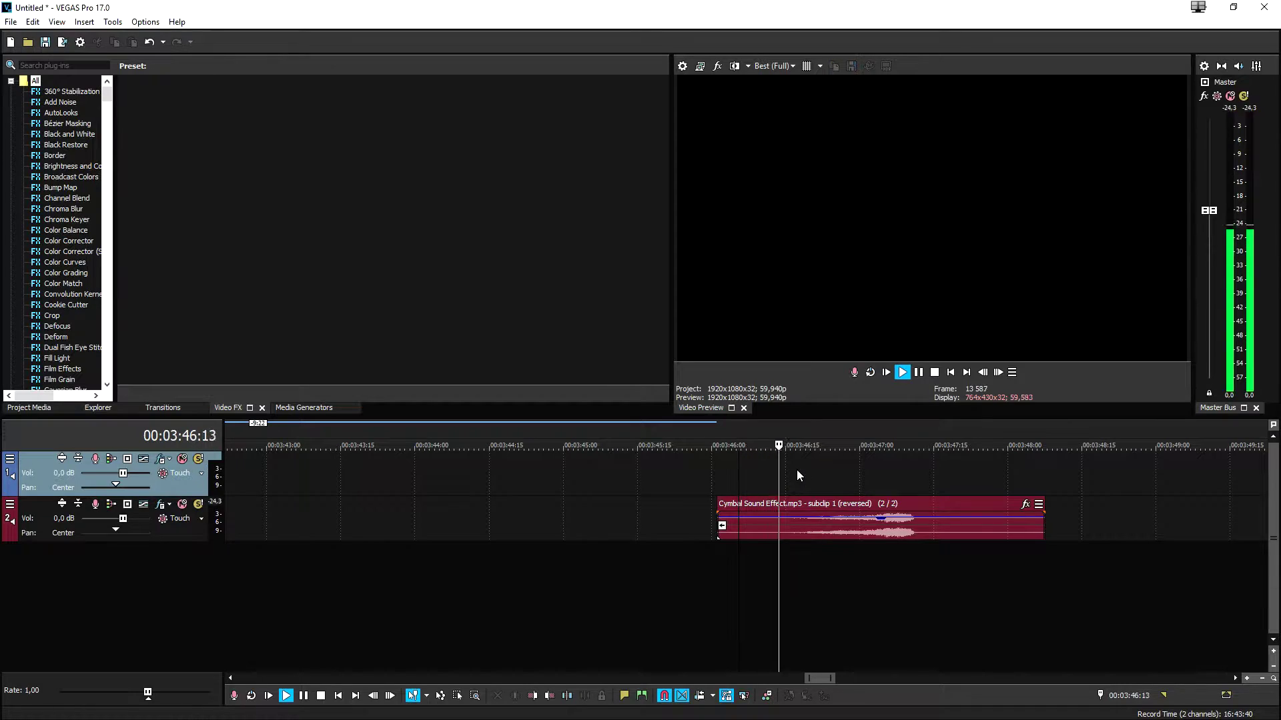
{"action": "key", "text": "space"}
{"action": "scroll", "coordinate": [797, 475], "scroll_direction": "down", "scroll_amount": 6}
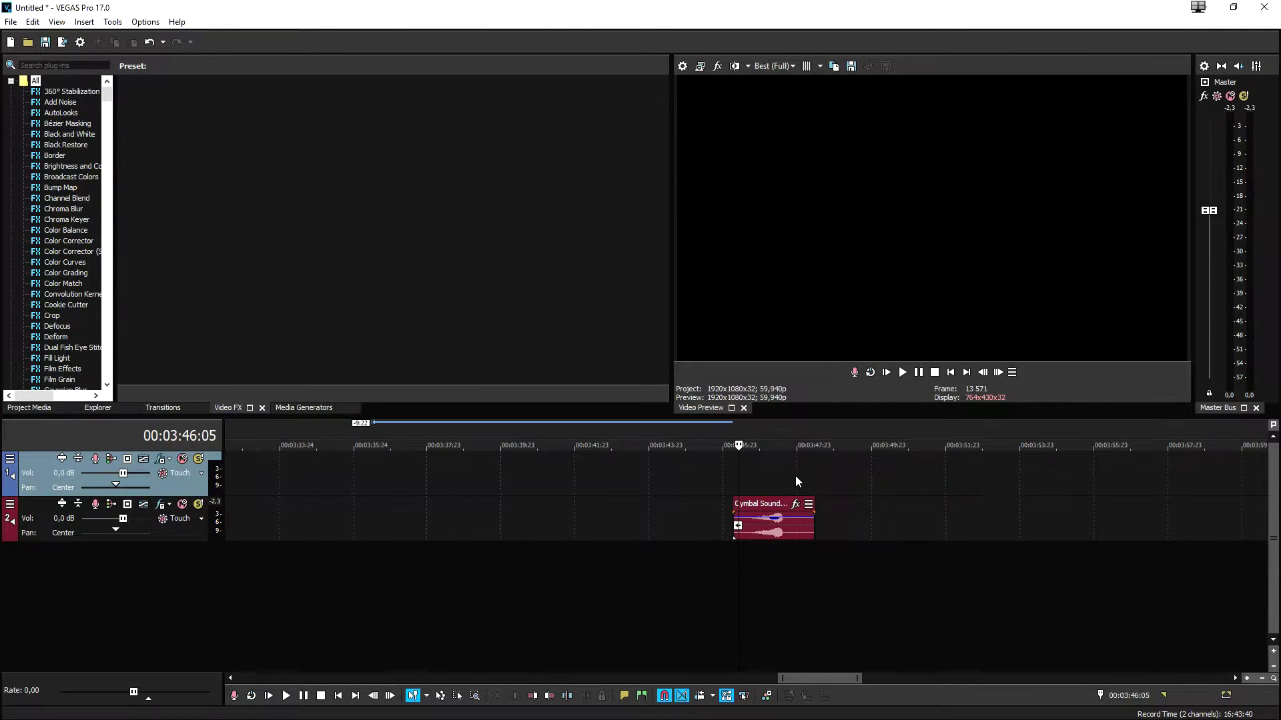
Step: Move the reversed cymbal event back beneath the instrumental, to about 1 minute 25 seconds
{"action": "left_click", "coordinate": [778, 534]}
{"action": "scroll", "coordinate": [736, 539], "scroll_direction": "down", "scroll_amount": 1}
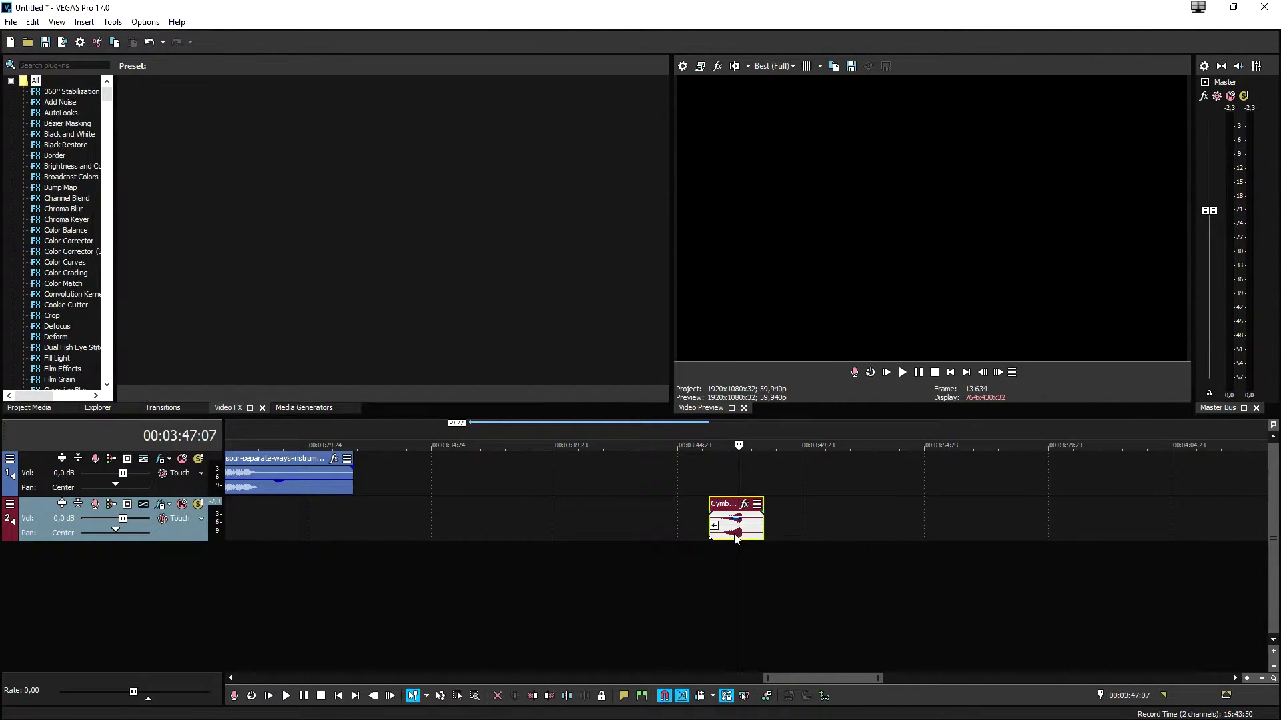
{"action": "left_click_drag", "start_coordinate": [732, 527], "coordinate": [2, 542]}
{"action": "scroll", "coordinate": [387, 541], "scroll_direction": "down", "scroll_amount": 3}
{"action": "scroll", "coordinate": [399, 534], "scroll_direction": "down", "scroll_amount": 3}
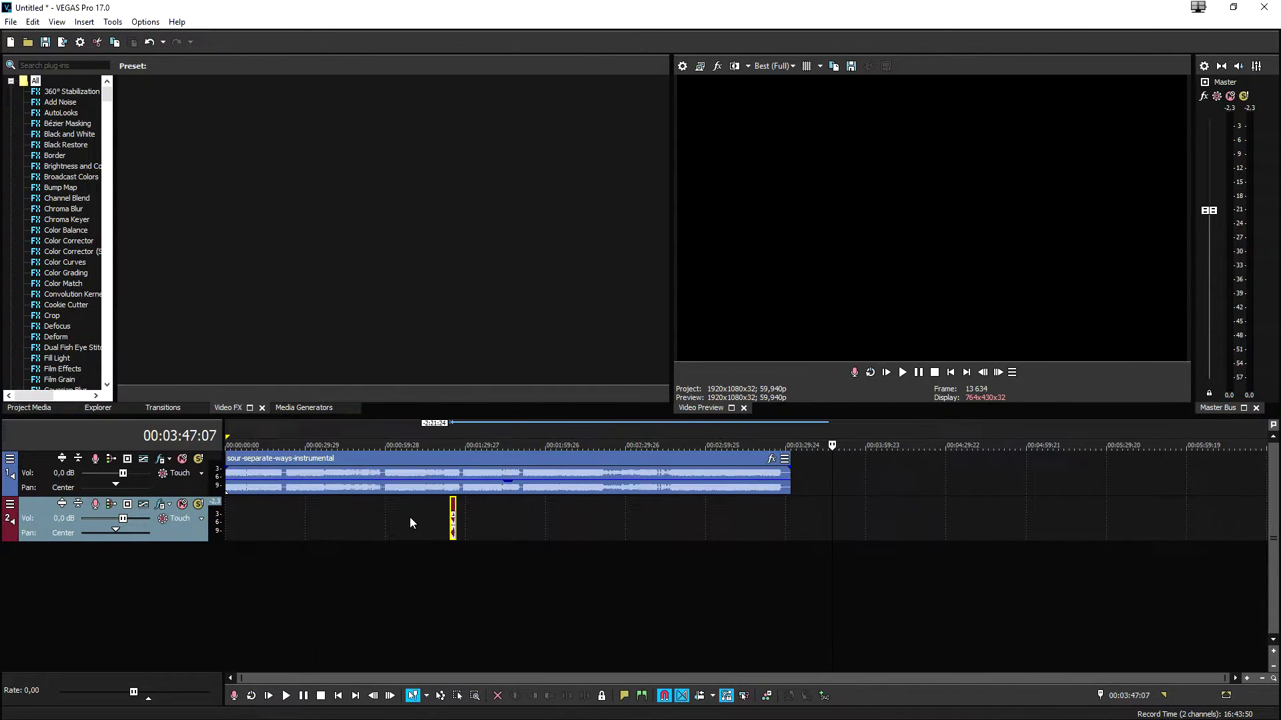
Step: Play the instrumental around 00:00:18 to 00:00:23 and examine the silent gap between its phrases
{"action": "left_click", "coordinate": [292, 439]}
{"action": "scroll", "coordinate": [294, 439], "scroll_direction": "up", "scroll_amount": 5}
{"action": "left_click", "coordinate": [502, 437]}
{"action": "key", "text": "space"}
{"action": "left_click", "coordinate": [601, 435]}
{"action": "scroll", "coordinate": [601, 434], "scroll_direction": "up", "scroll_amount": 4}
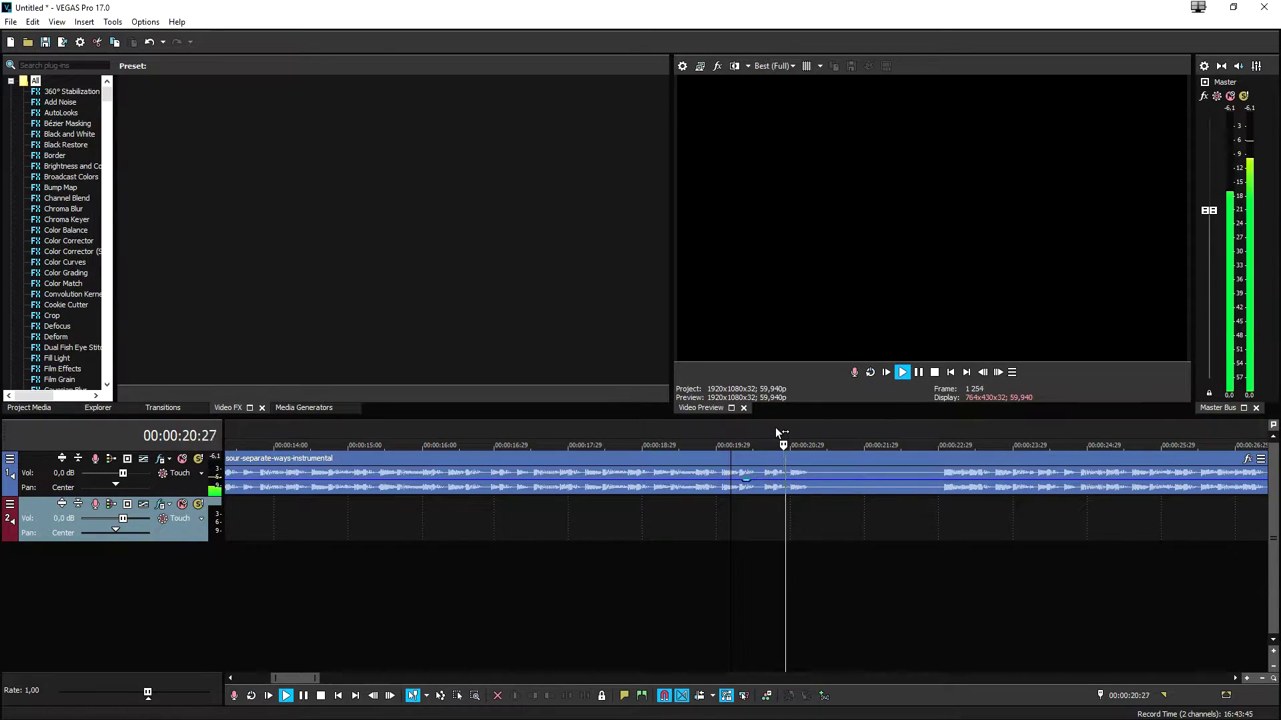
{"action": "scroll", "coordinate": [883, 434], "scroll_direction": "up", "scroll_amount": 2}
{"action": "scroll", "coordinate": [878, 434], "scroll_direction": "down", "scroll_amount": 3}
{"action": "key", "text": "space"}
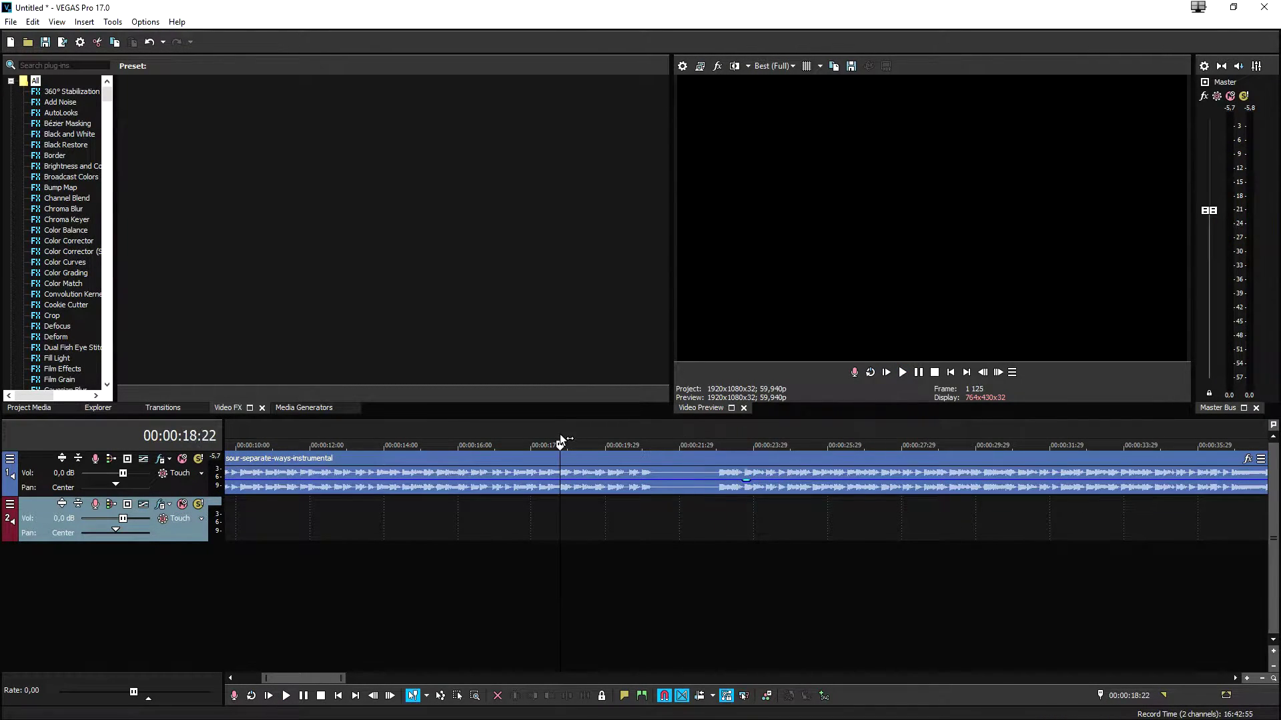
{"action": "left_click", "coordinate": [596, 431]}
{"action": "key", "text": "space"}
{"action": "scroll", "coordinate": [720, 515], "scroll_direction": "up", "scroll_amount": 2}
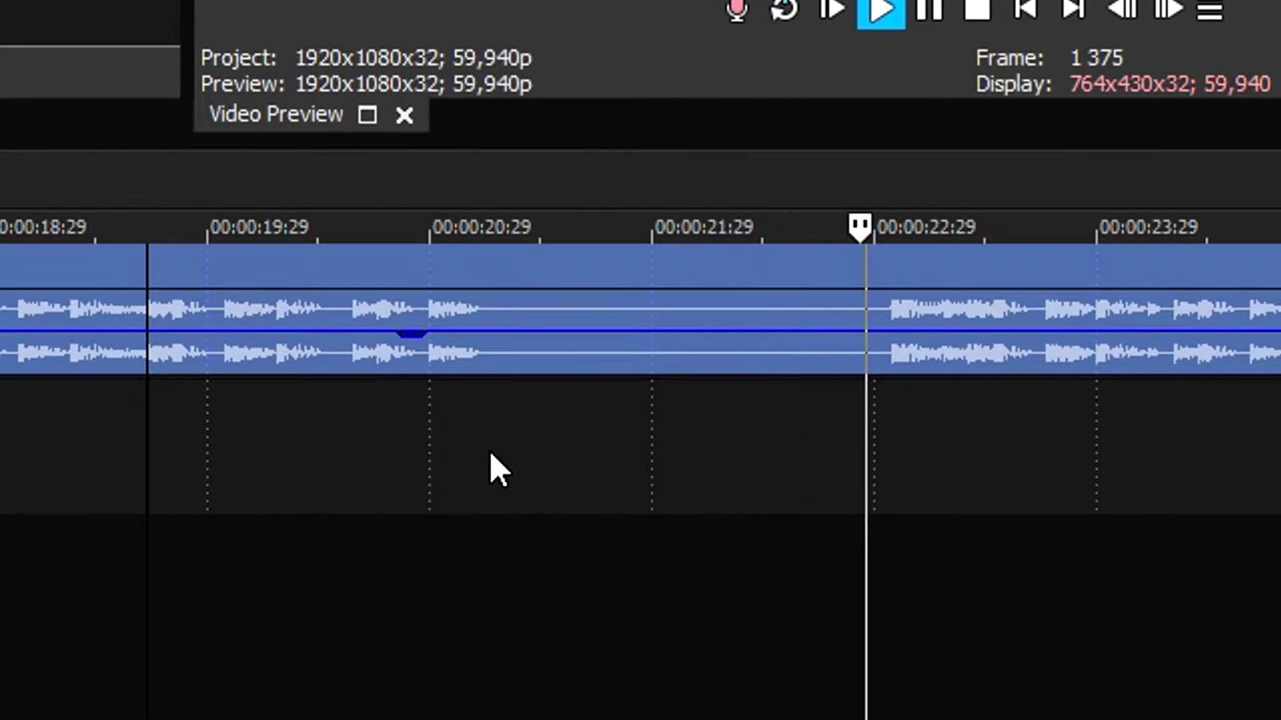
{"action": "key", "text": "space"}
{"action": "scroll", "coordinate": [557, 481], "scroll_direction": "down", "scroll_amount": 5}
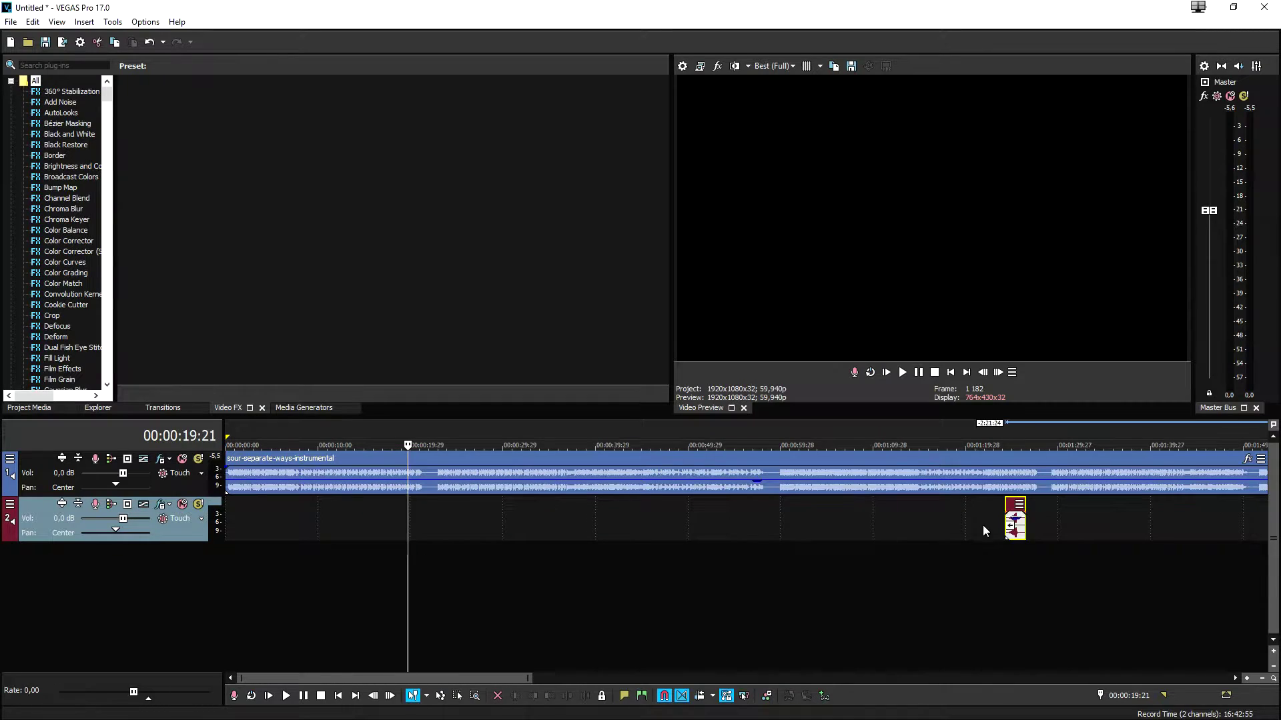
Step: Move the reversed cymbal event into the instrumental's silent gap, starting at about 00:00:21:23
{"action": "left_click_drag", "start_coordinate": [1021, 537], "coordinate": [443, 527]}
{"action": "scroll", "coordinate": [896, 579], "scroll_direction": "up", "scroll_amount": 5}
{"action": "mouse_move", "coordinate": [957, 533]}
{"action": "left_mouse_down"}
{"action": "mouse_move", "coordinate": [986, 537]}
{"action": "mouse_move", "coordinate": [939, 544]}
{"action": "left_mouse_up"}
Step: Play the transition with the reversed cymbal twice from 00:00:19:21, then again from the start of the cymbal event
{"action": "key", "text": "space"}
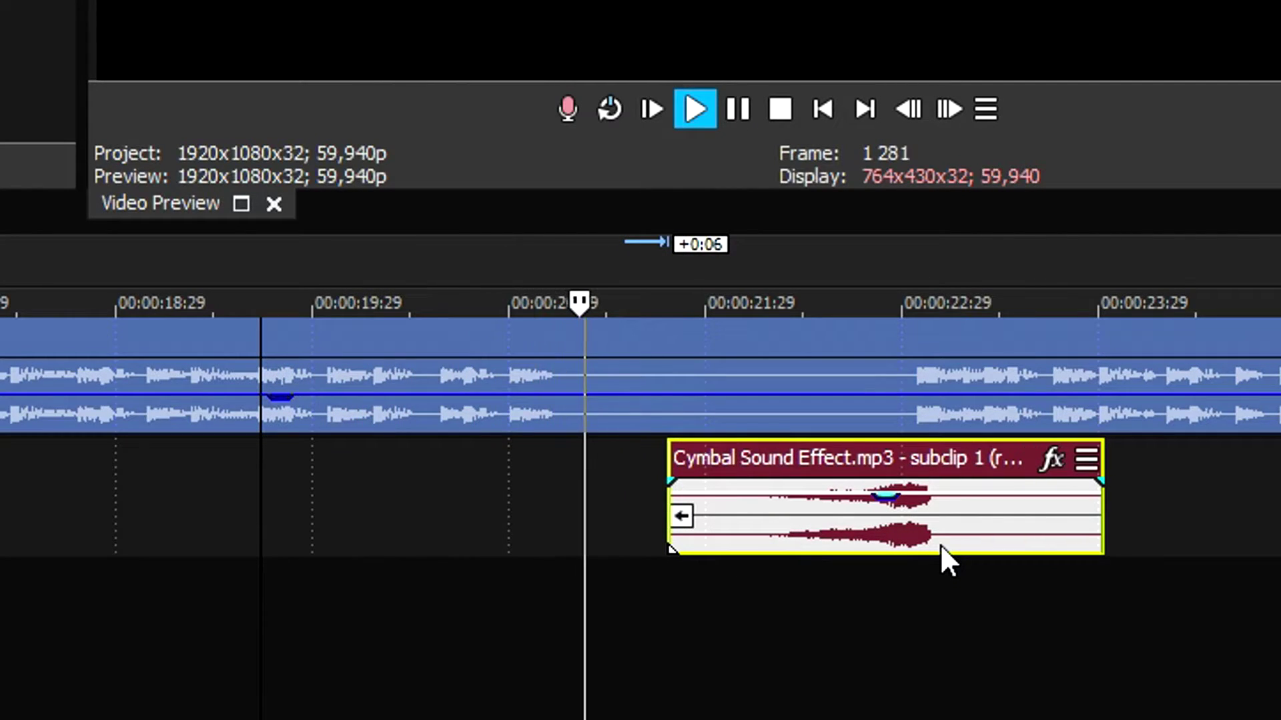
{"action": "scroll", "coordinate": [956, 545], "scroll_direction": "up", "scroll_amount": 1}
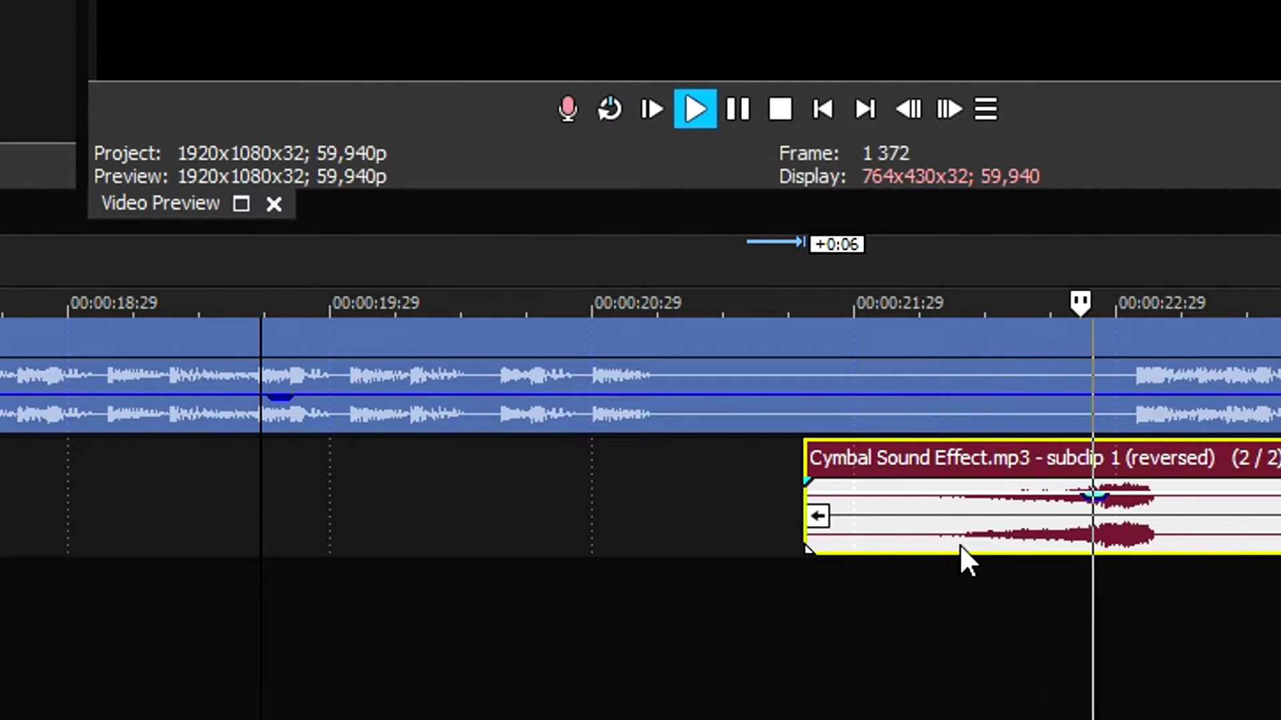
{"action": "scroll", "coordinate": [959, 543], "scroll_direction": "down", "scroll_amount": 2}
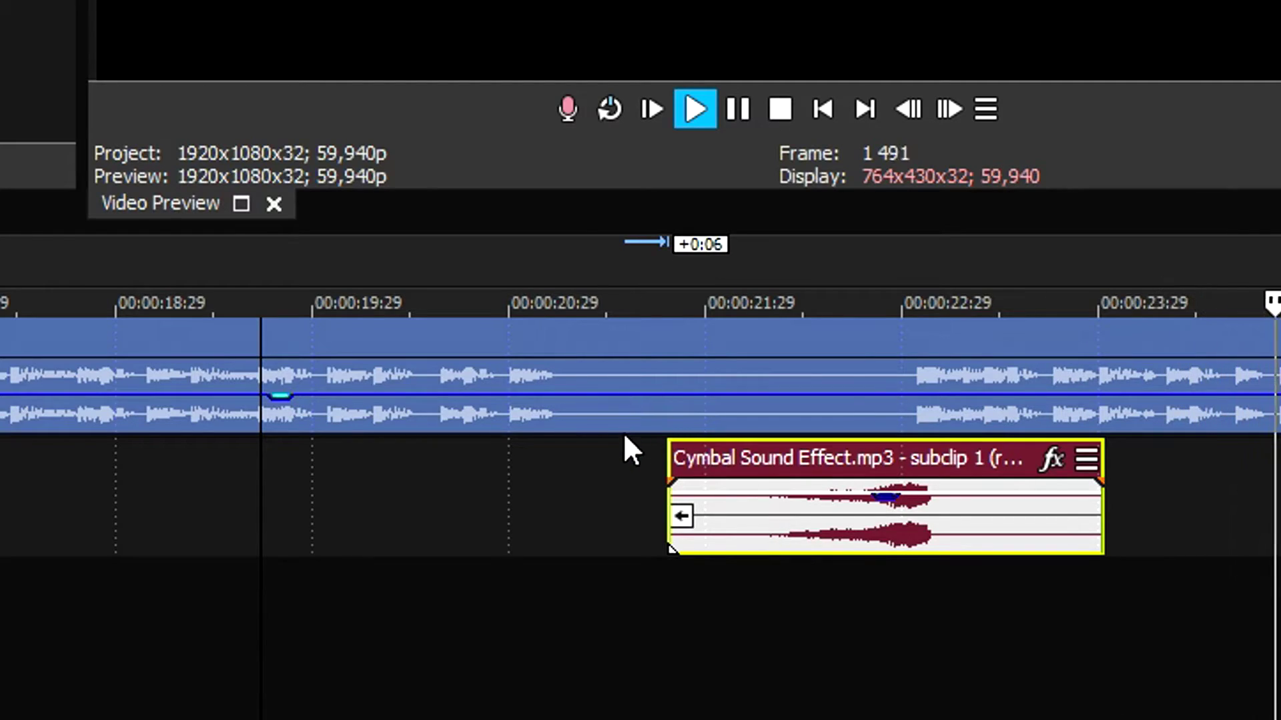
{"action": "key", "text": "space"}
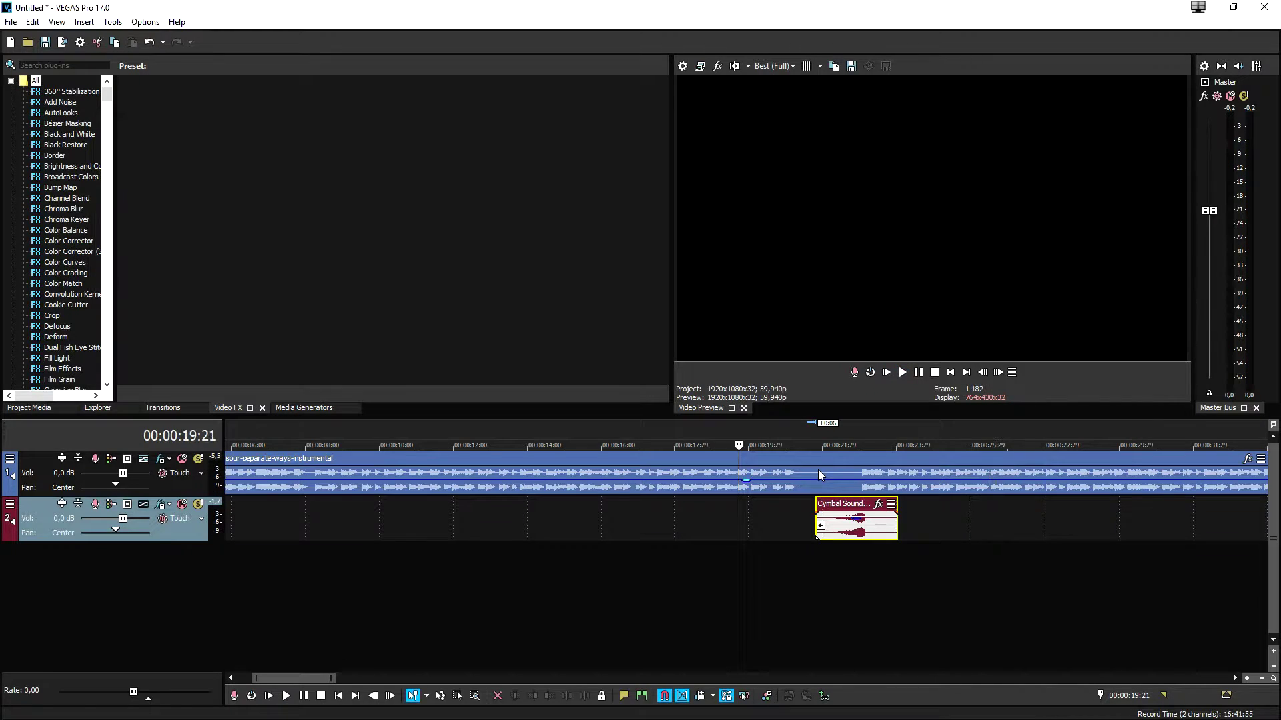
{"action": "key", "text": "space"}
{"action": "scroll", "coordinate": [806, 495], "scroll_direction": "up", "scroll_amount": 2}
{"action": "scroll", "coordinate": [824, 556], "scroll_direction": "up", "scroll_amount": 1}
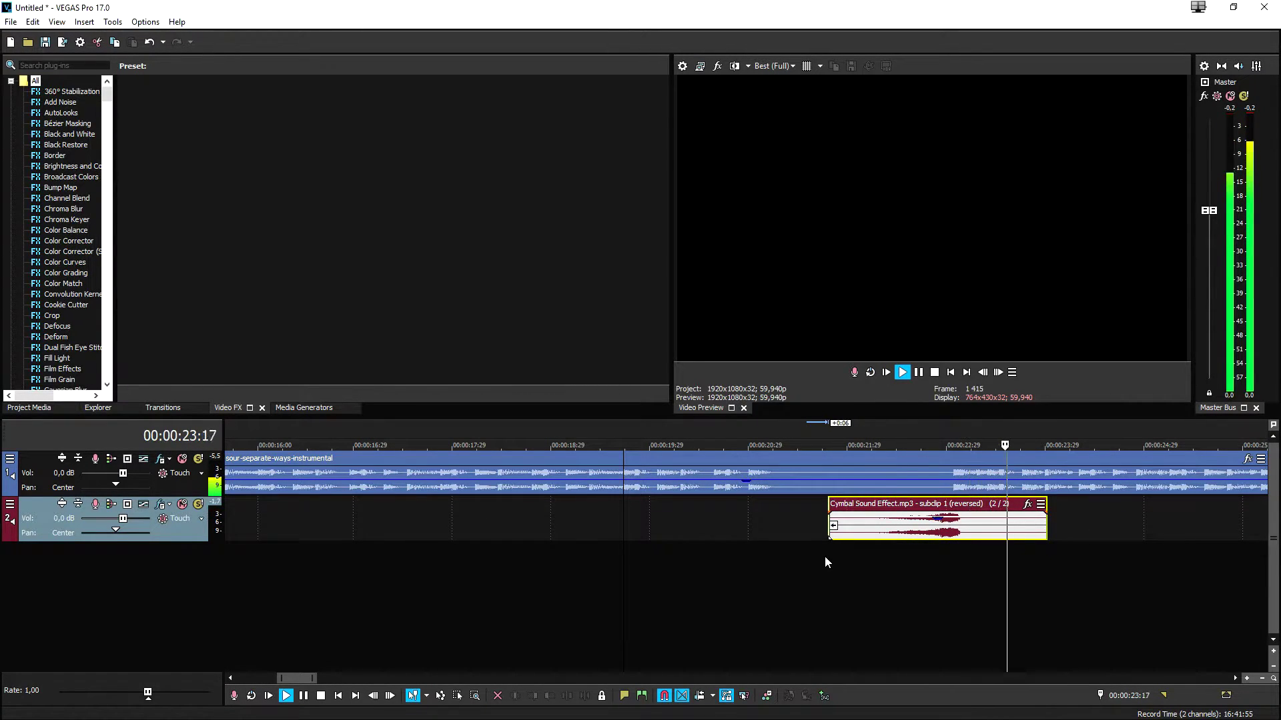
{"action": "left_click", "coordinate": [827, 441]}
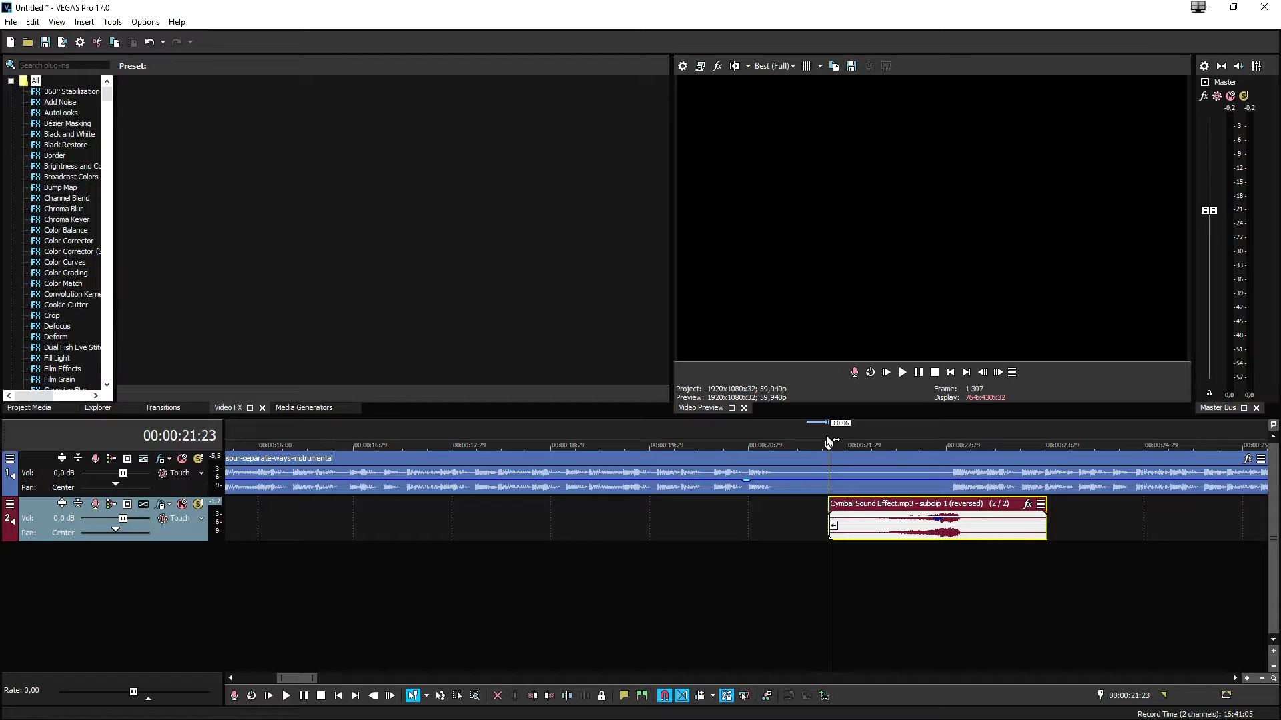
{"action": "key", "text": "space"}
{"action": "key", "text": "space"}
Step: Add a fade-in of about half a second to the reversed cymbal and align its peak with the music's return near 00:00:23:05
{"action": "left_click", "coordinate": [814, 515]}
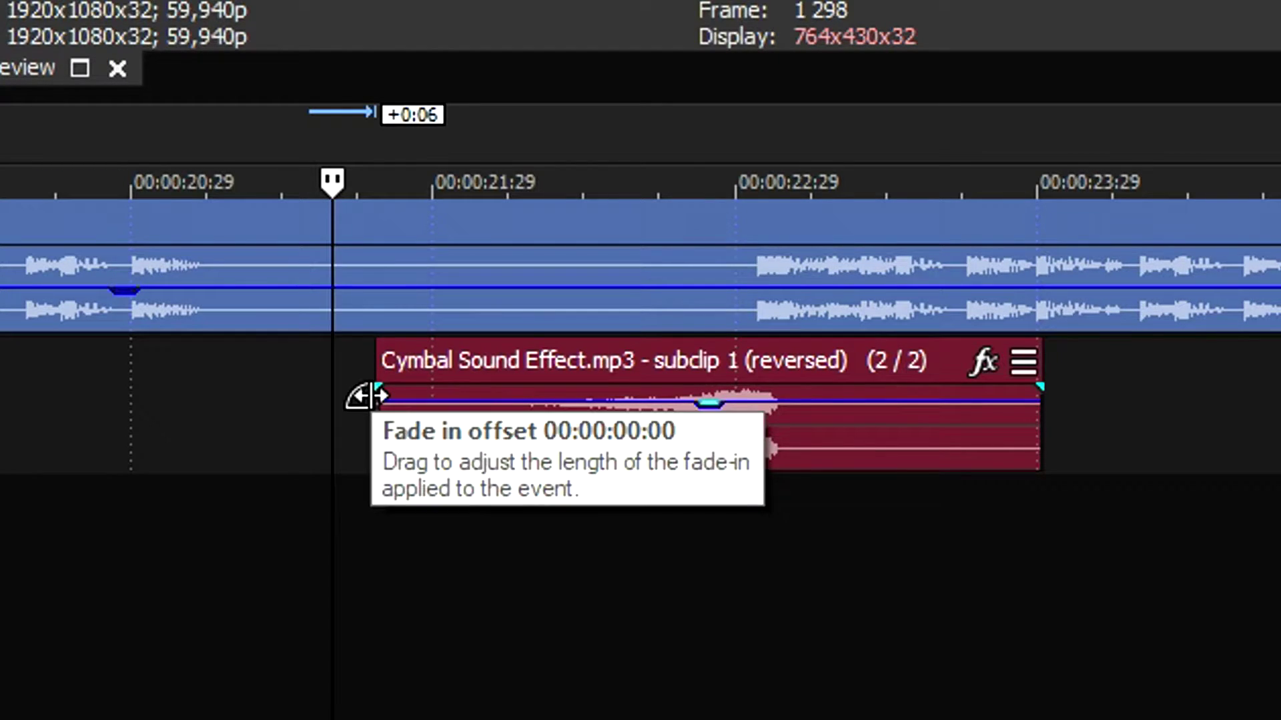
{"action": "left_click_drag", "start_coordinate": [374, 396], "coordinate": [541, 437]}
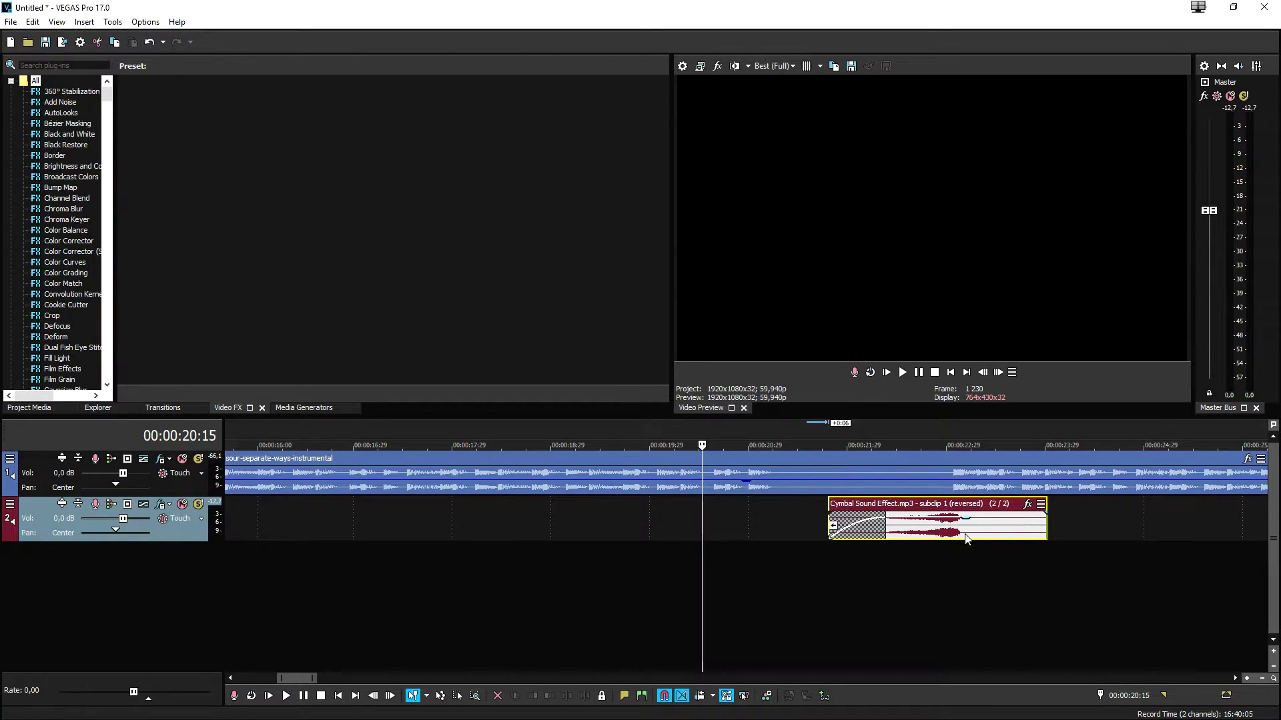
{"action": "left_click", "coordinate": [965, 534]}
{"action": "scroll", "coordinate": [966, 535], "scroll_direction": "up", "scroll_amount": 4}
{"action": "left_click_drag", "start_coordinate": [839, 532], "coordinate": [813, 531]}
{"action": "scroll", "coordinate": [825, 530], "scroll_direction": "down", "scroll_amount": 5}
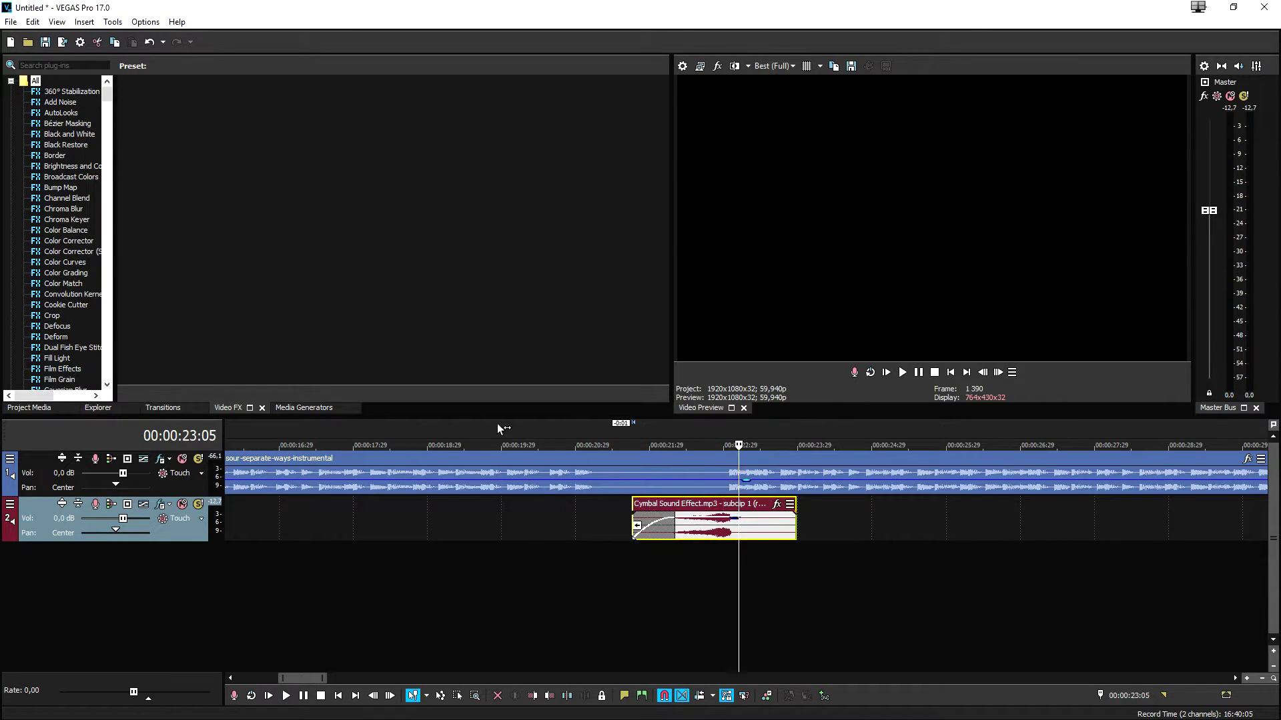
Step: Play the instrumental from about 00:00:19 through the faded-in cymbal and into the following phrase
{"action": "left_click", "coordinate": [436, 427]}
{"action": "key", "text": "space"}
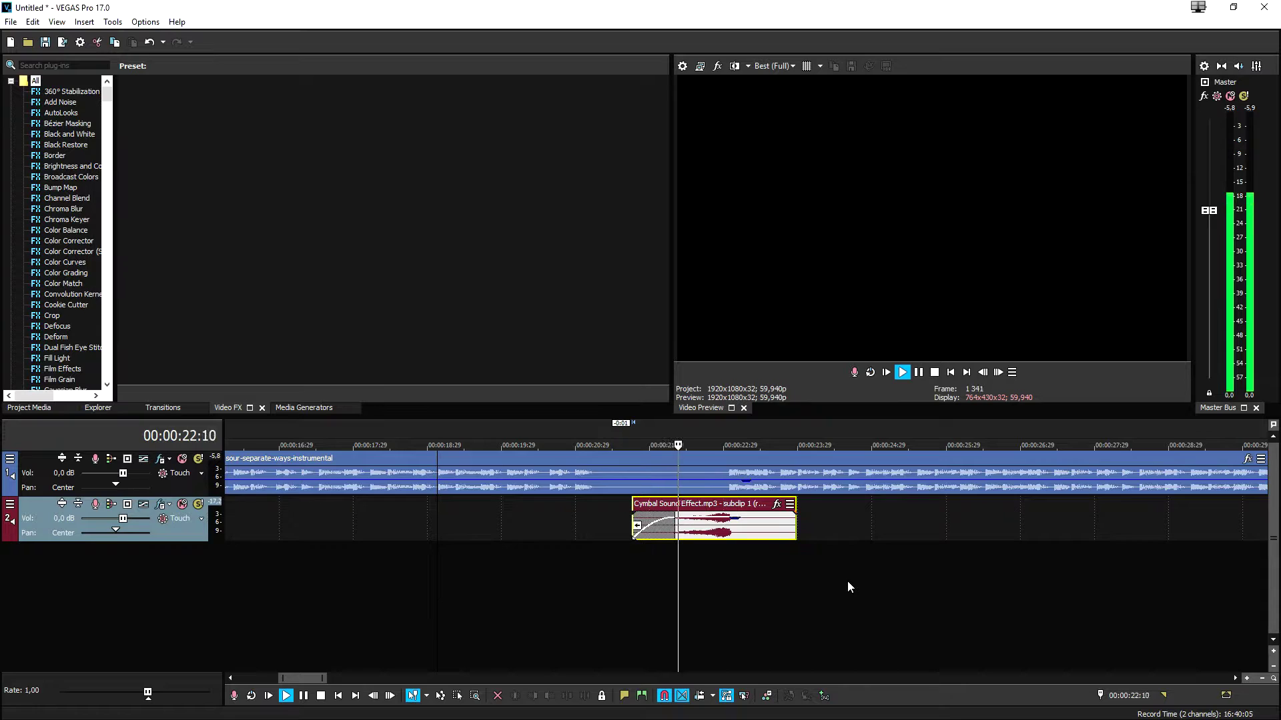
{"action": "scroll", "coordinate": [847, 587], "scroll_direction": "down", "scroll_amount": 2}
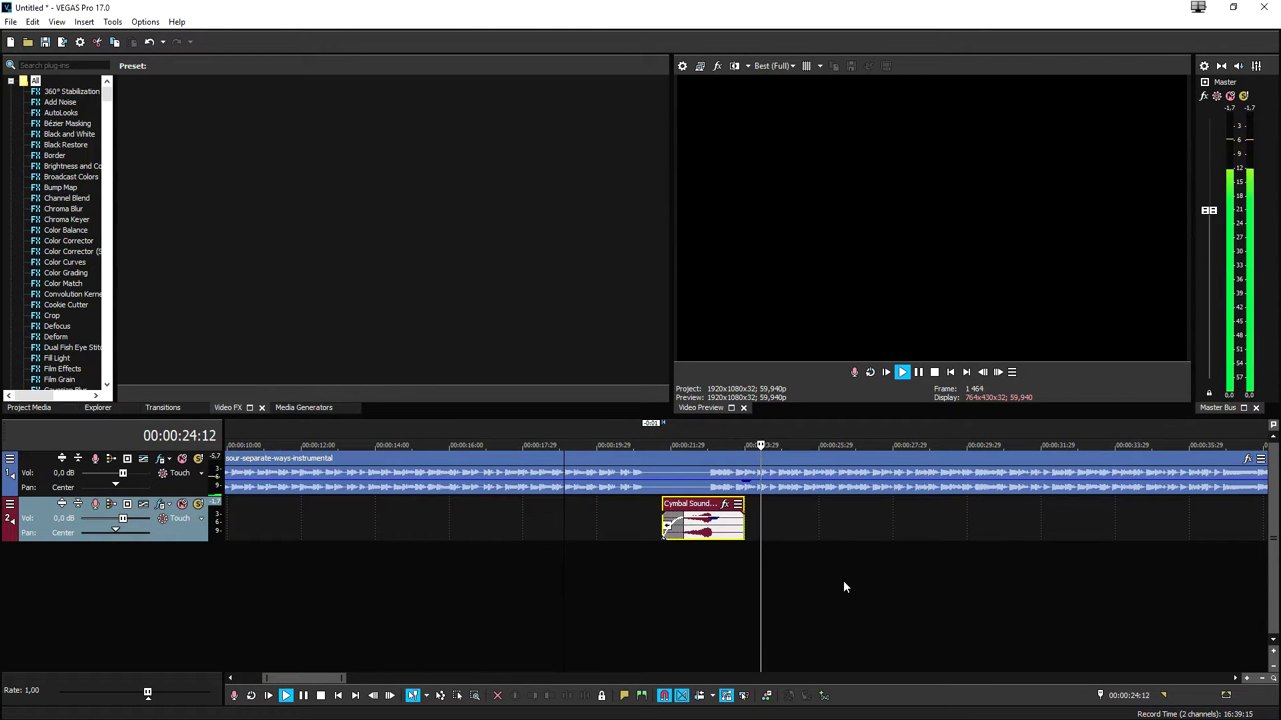
{"action": "scroll", "coordinate": [843, 582], "scroll_direction": "down", "scroll_amount": 3}
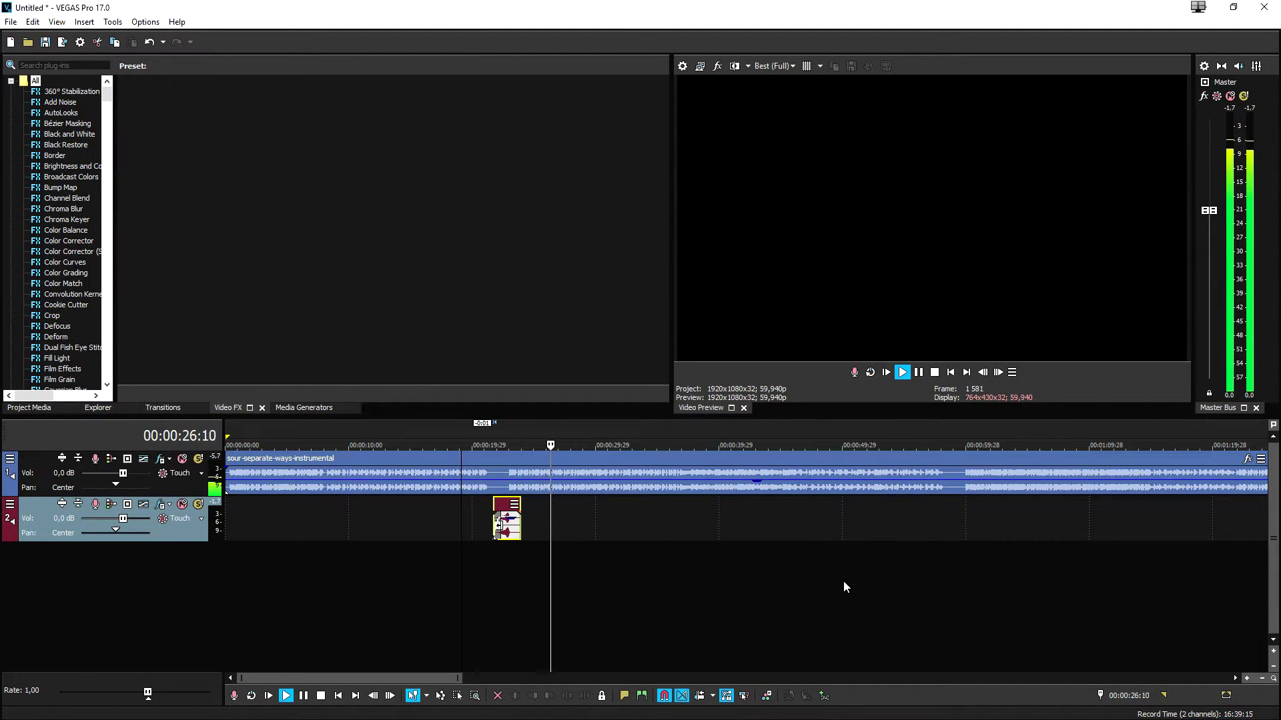
{"action": "key", "text": "space"}
Step: Copy the reversed cymbal event with its fade-in
{"action": "left_click", "coordinate": [630, 527]}
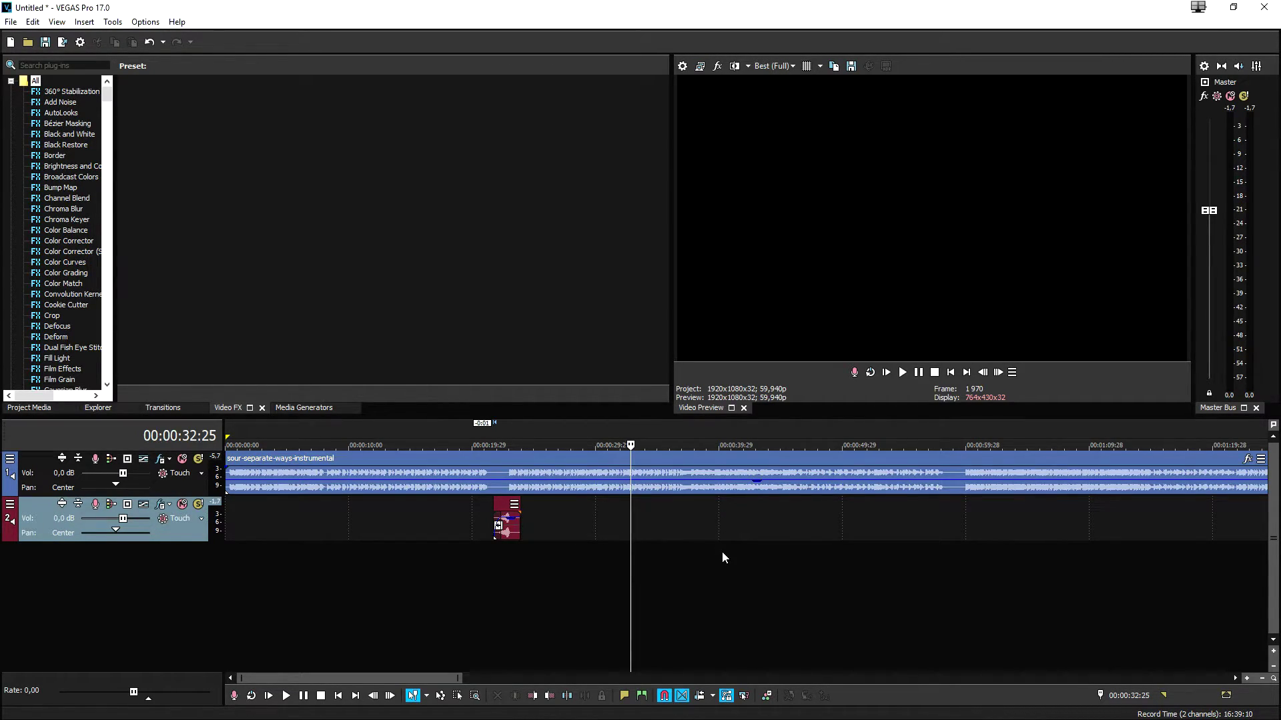
{"action": "scroll", "coordinate": [790, 541], "scroll_direction": "down", "scroll_amount": 2}
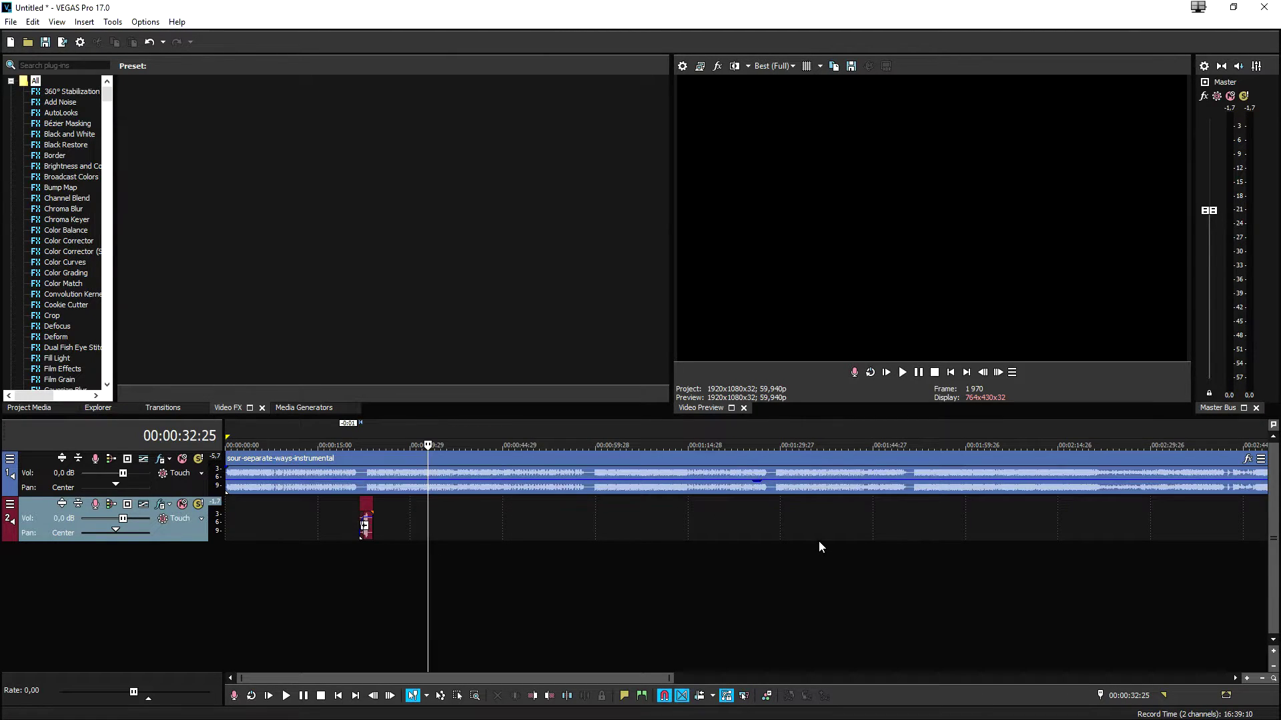
{"action": "scroll", "coordinate": [780, 532], "scroll_direction": "up", "scroll_amount": 2}
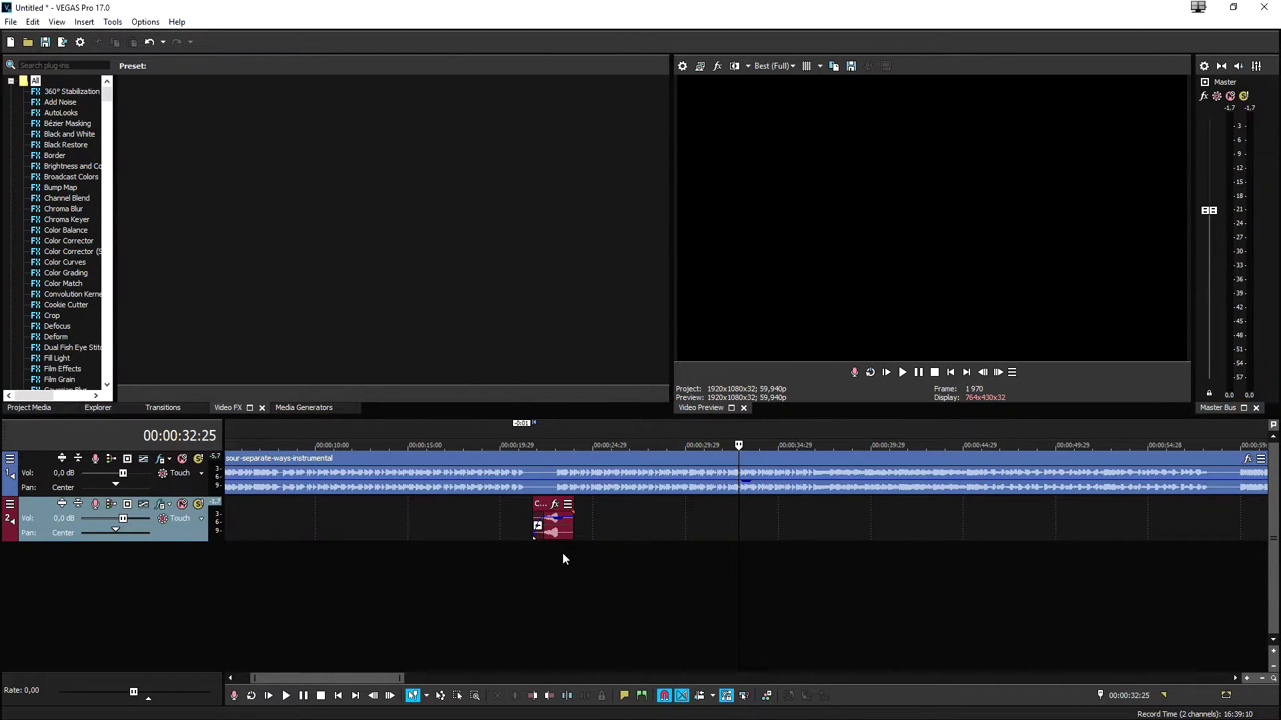
{"action": "scroll", "coordinate": [544, 552], "scroll_direction": "down", "scroll_amount": 2}
{"action": "scroll", "coordinate": [494, 547], "scroll_direction": "up", "scroll_amount": 3}
{"action": "right_click", "coordinate": [497, 527]}
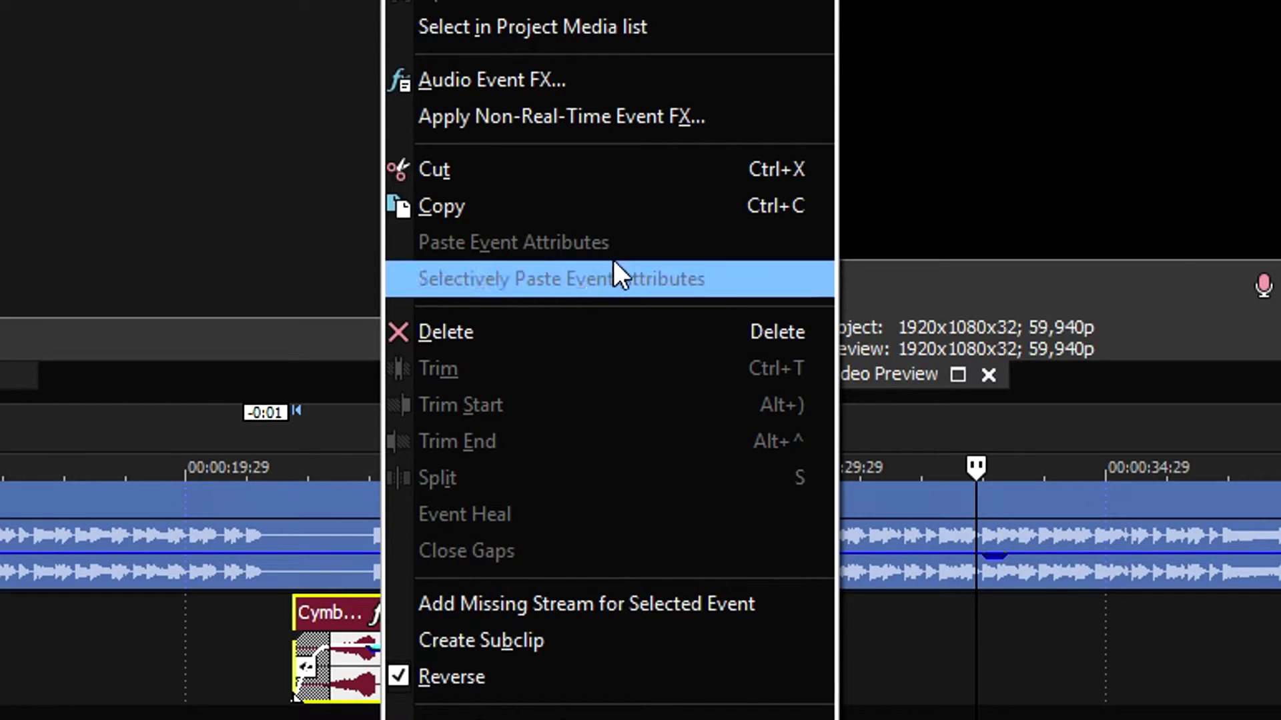
{"action": "left_click", "coordinate": [558, 206]}
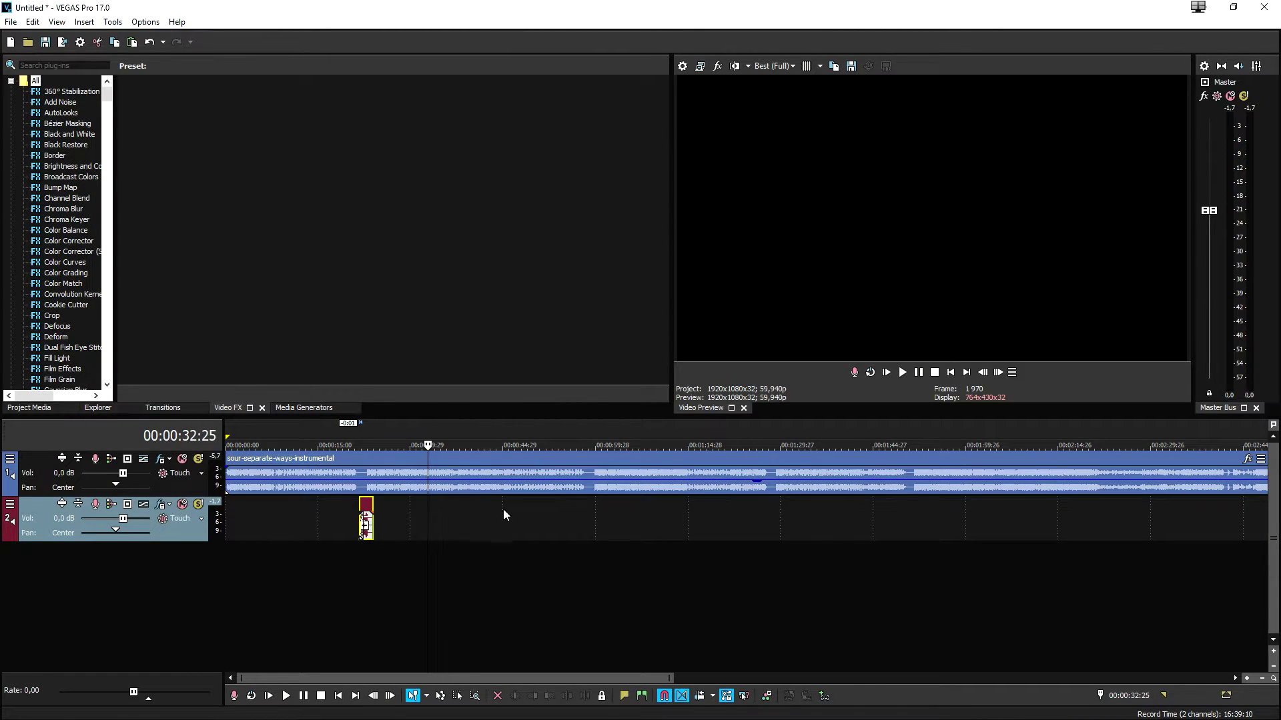
Step: Paste the cymbal on the lower track at the second silent gap and align its peak with the music's return near 00:00:59:28
{"action": "left_click", "coordinate": [584, 491]}
{"action": "scroll", "coordinate": [727, 504], "scroll_direction": "up", "scroll_amount": 5}
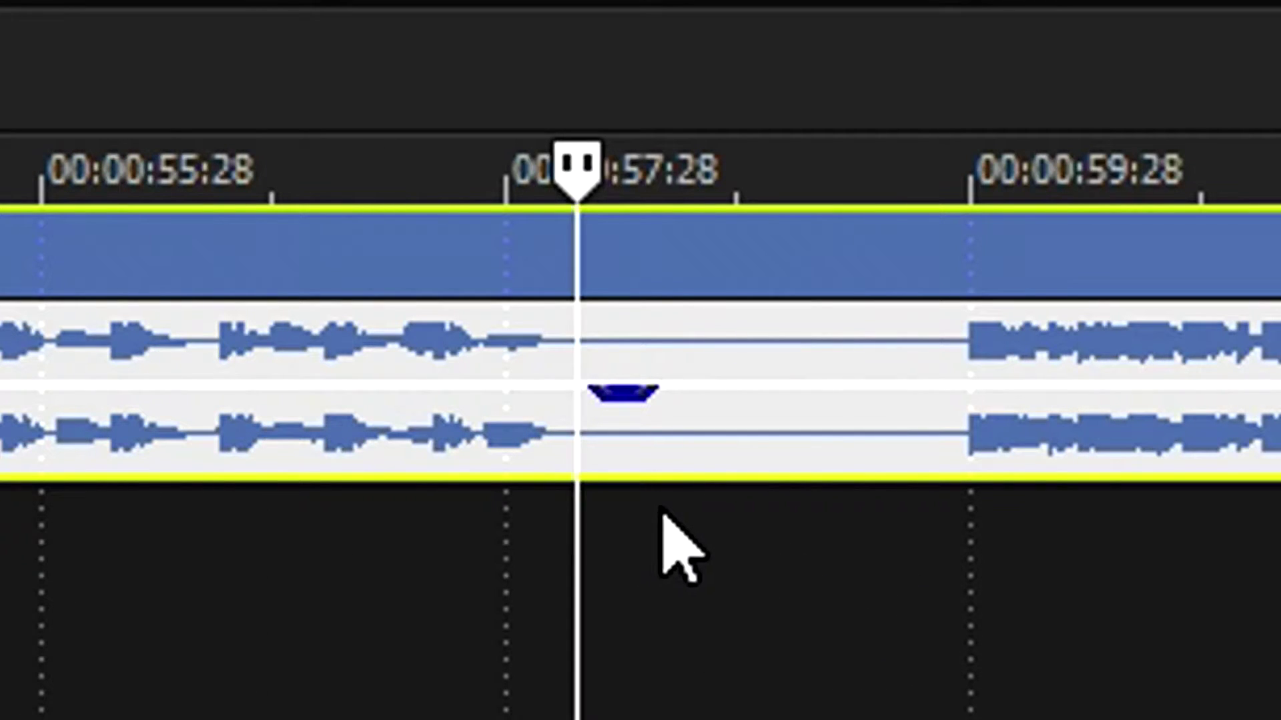
{"action": "left_click", "coordinate": [752, 497]}
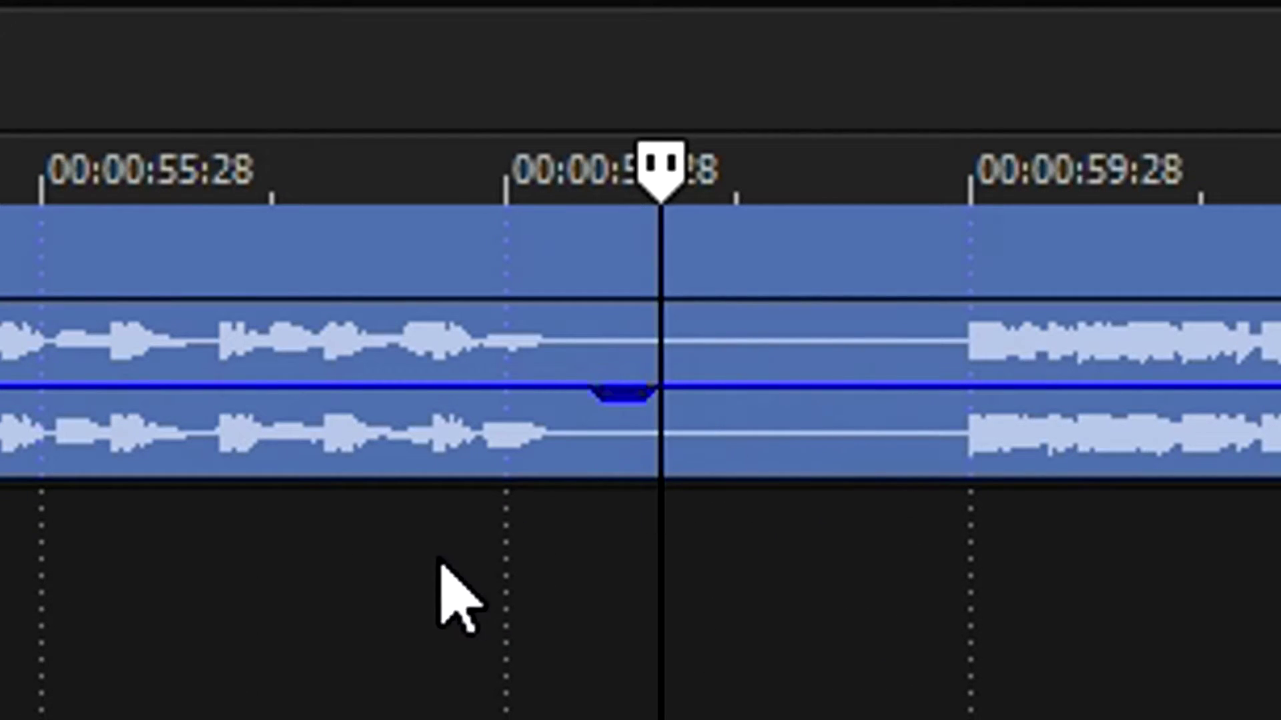
{"action": "left_click", "coordinate": [331, 663]}
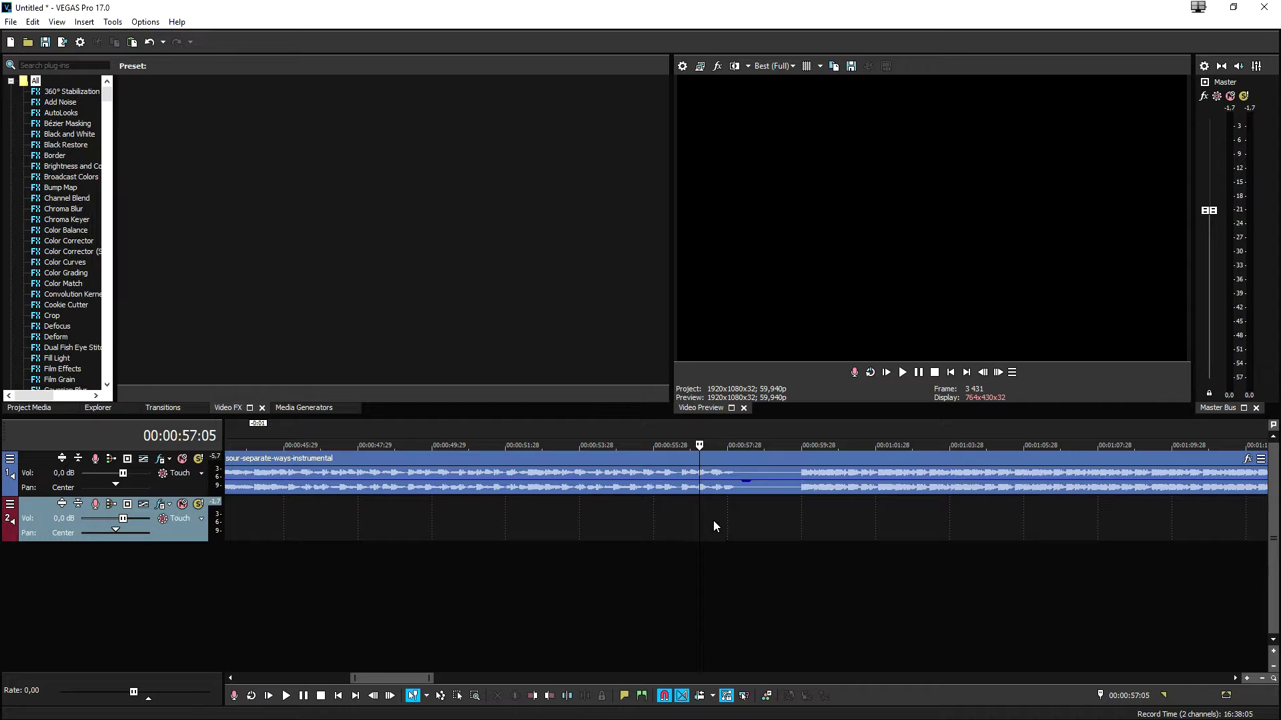
{"action": "right_click", "coordinate": [451, 711]}
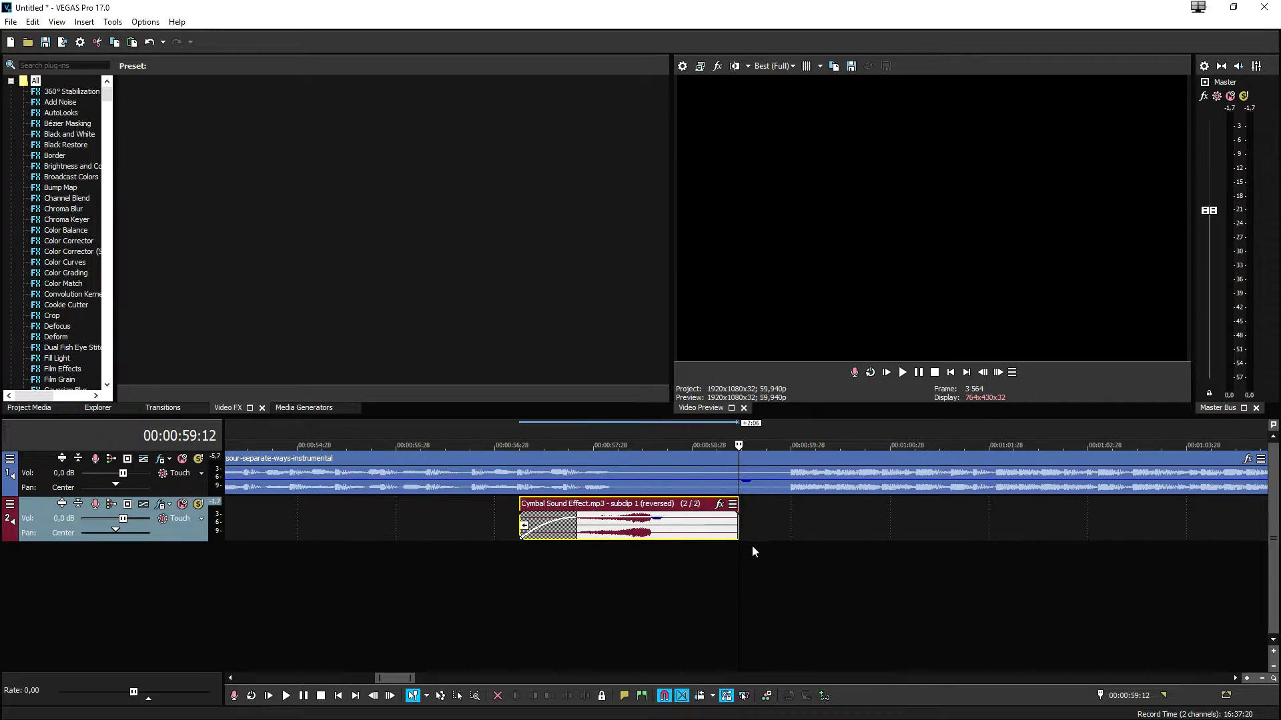
{"action": "left_click_drag", "start_coordinate": [668, 533], "coordinate": [809, 534]}
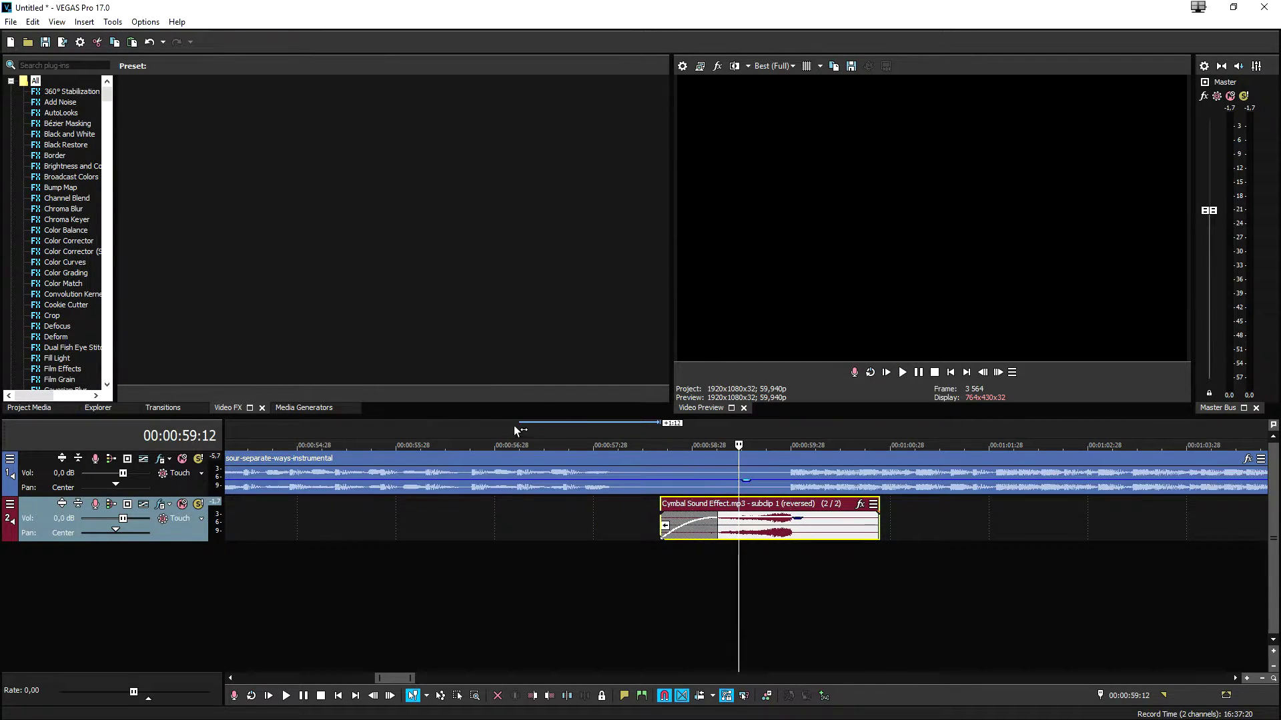
Step: Play the second gap from before its cymbal event into the following phrase
{"action": "left_click", "coordinate": [508, 430]}
{"action": "key", "text": "space"}
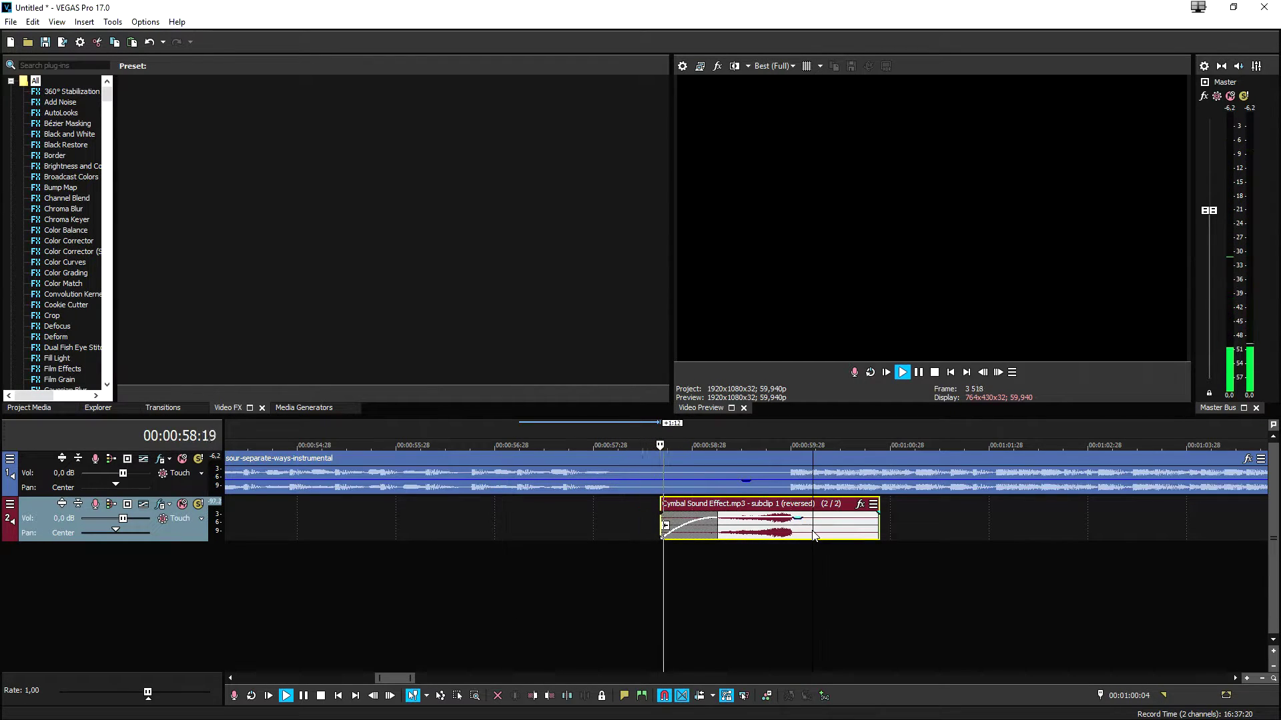
{"action": "scroll", "coordinate": [826, 534], "scroll_direction": "down", "scroll_amount": 4}
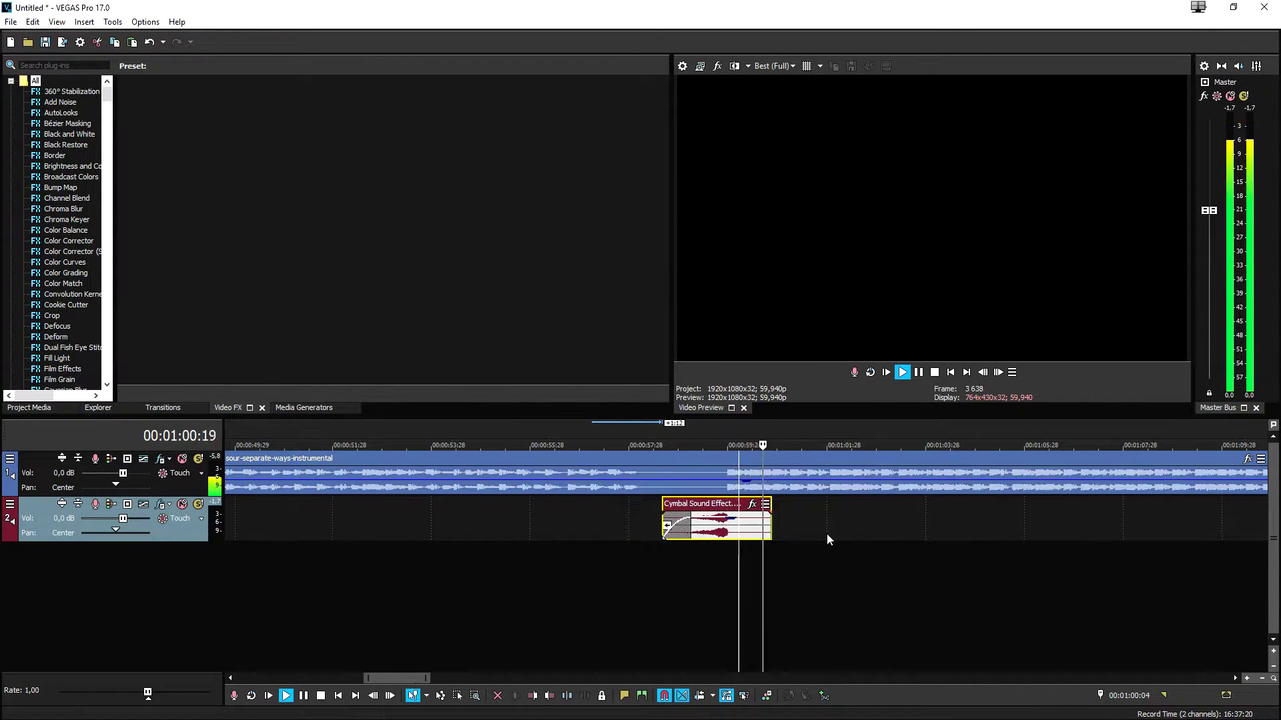
{"action": "scroll", "coordinate": [826, 534], "scroll_direction": "down", "scroll_amount": 3}
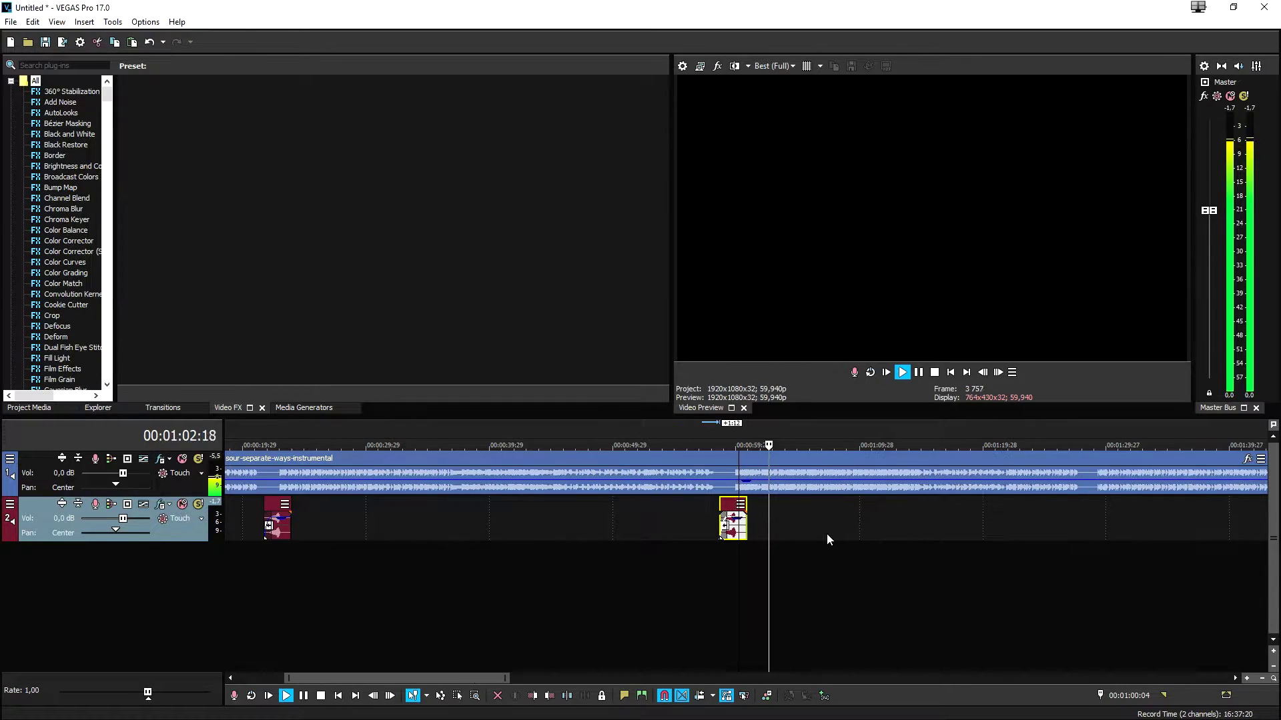
{"action": "scroll", "coordinate": [827, 533], "scroll_direction": "down", "scroll_amount": 3}
{"action": "key", "text": "space"}
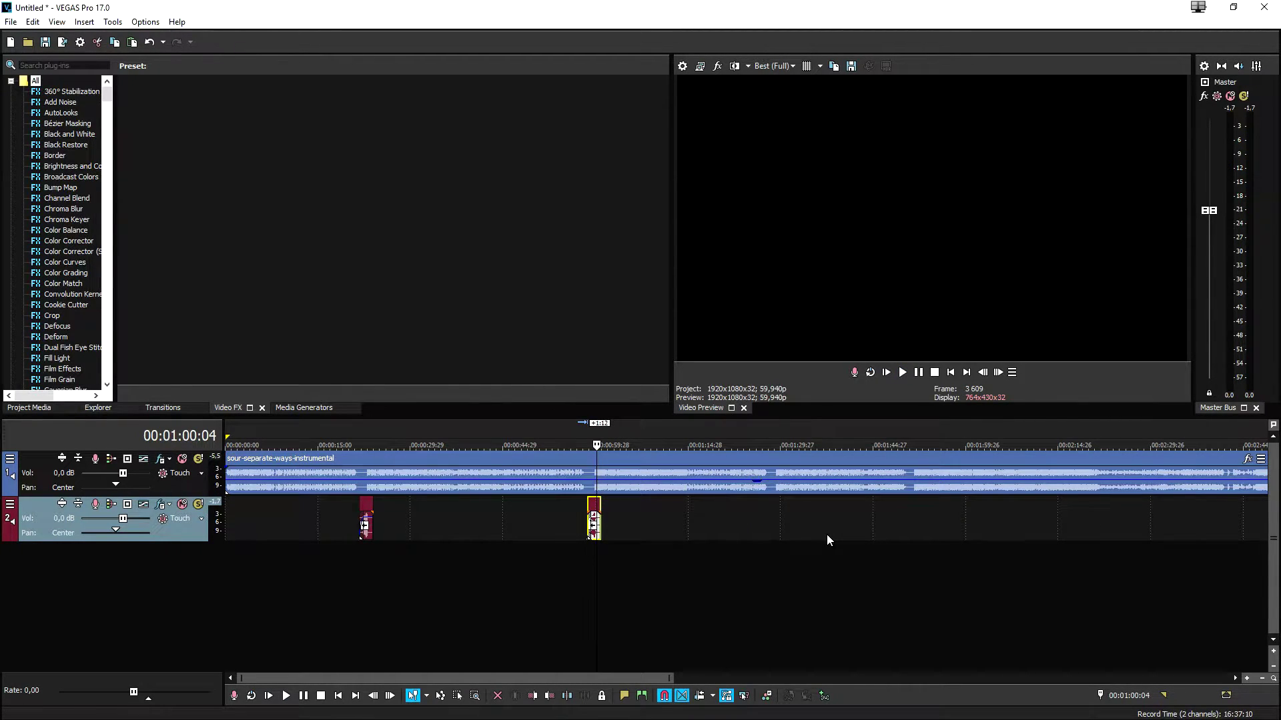
Step: Paste the cymbal at the third silent gap and align its peak with the music's return at about 00:01:29
{"action": "scroll", "coordinate": [826, 534], "scroll_direction": "down", "scroll_amount": 1}
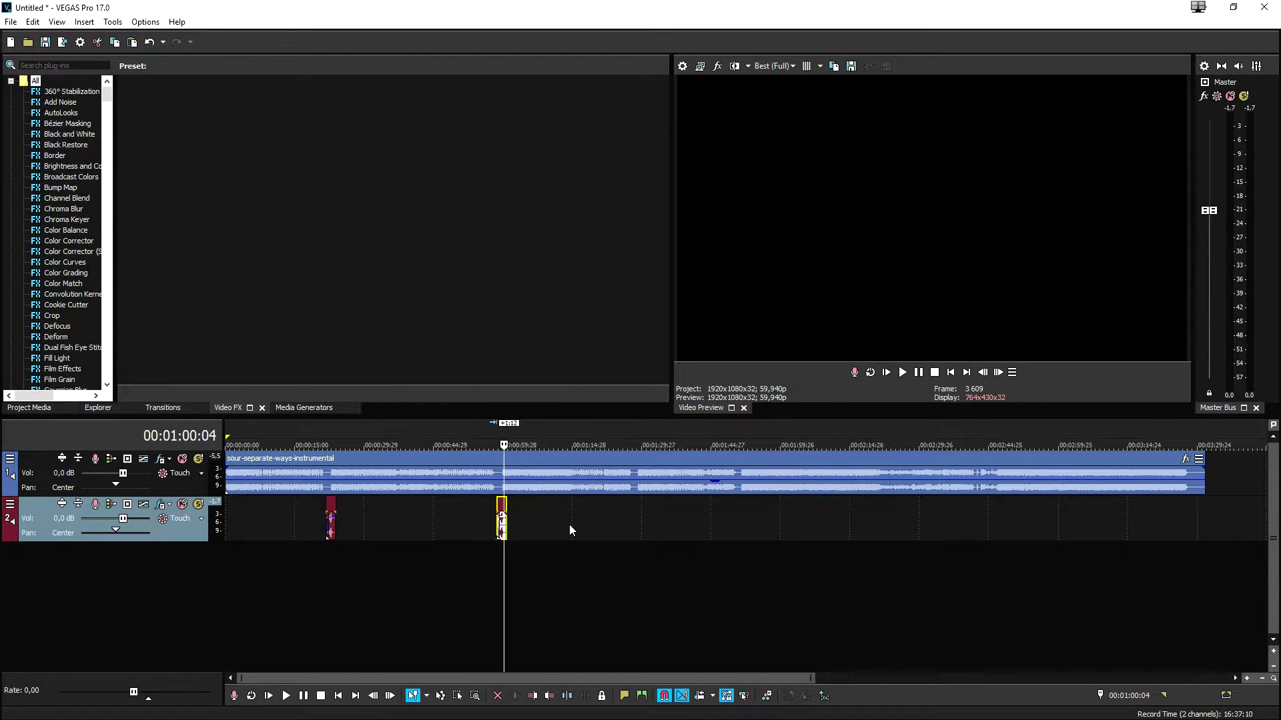
{"action": "left_click", "coordinate": [625, 513]}
{"action": "scroll", "coordinate": [660, 517], "scroll_direction": "up", "scroll_amount": 2}
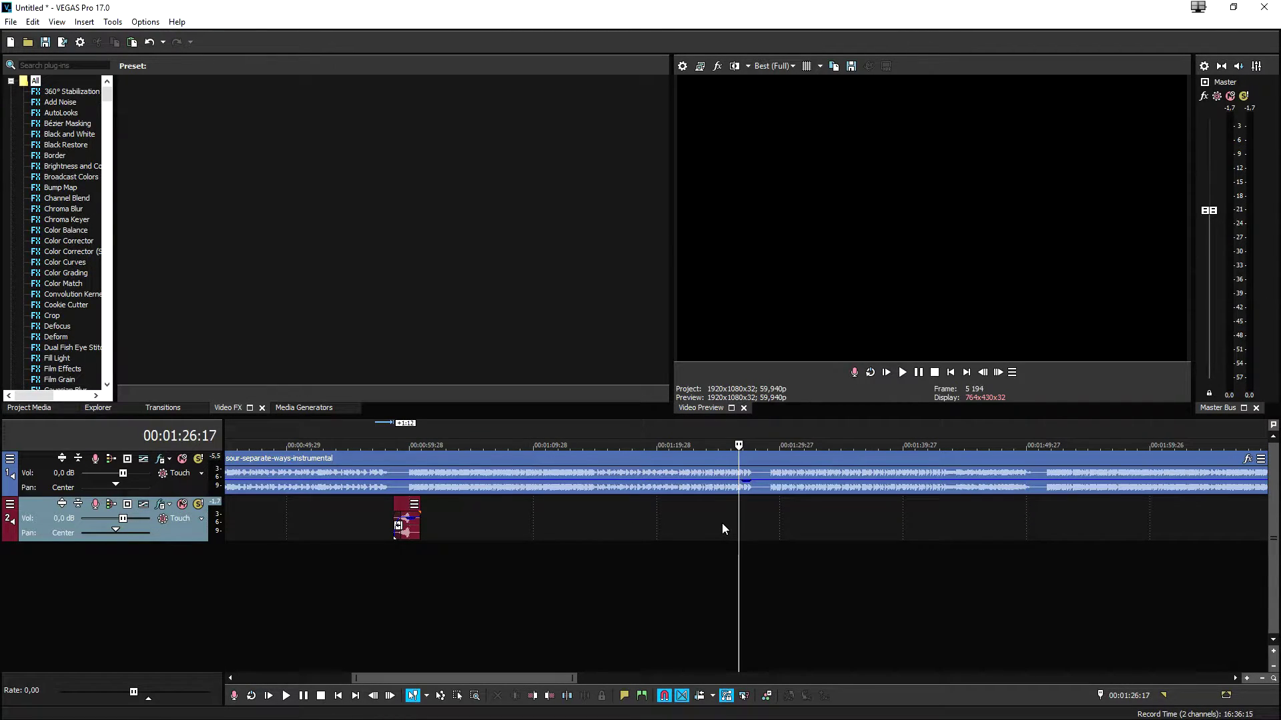
{"action": "key", "text": "ctrl+v"}
{"action": "scroll", "coordinate": [760, 533], "scroll_direction": "up", "scroll_amount": 3}
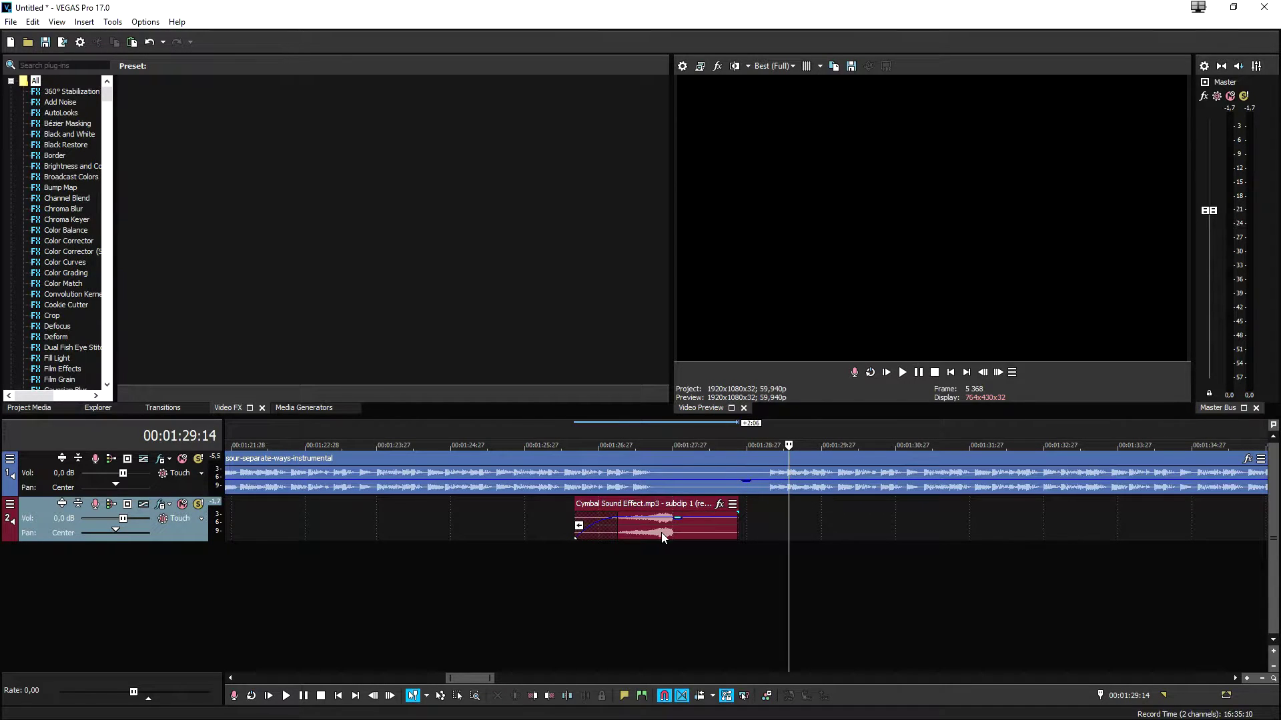
{"action": "left_click_drag", "start_coordinate": [662, 533], "coordinate": [762, 532]}
Step: Play the third gap from 00:01:26:26 through its cymbal event
{"action": "key", "text": "space"}
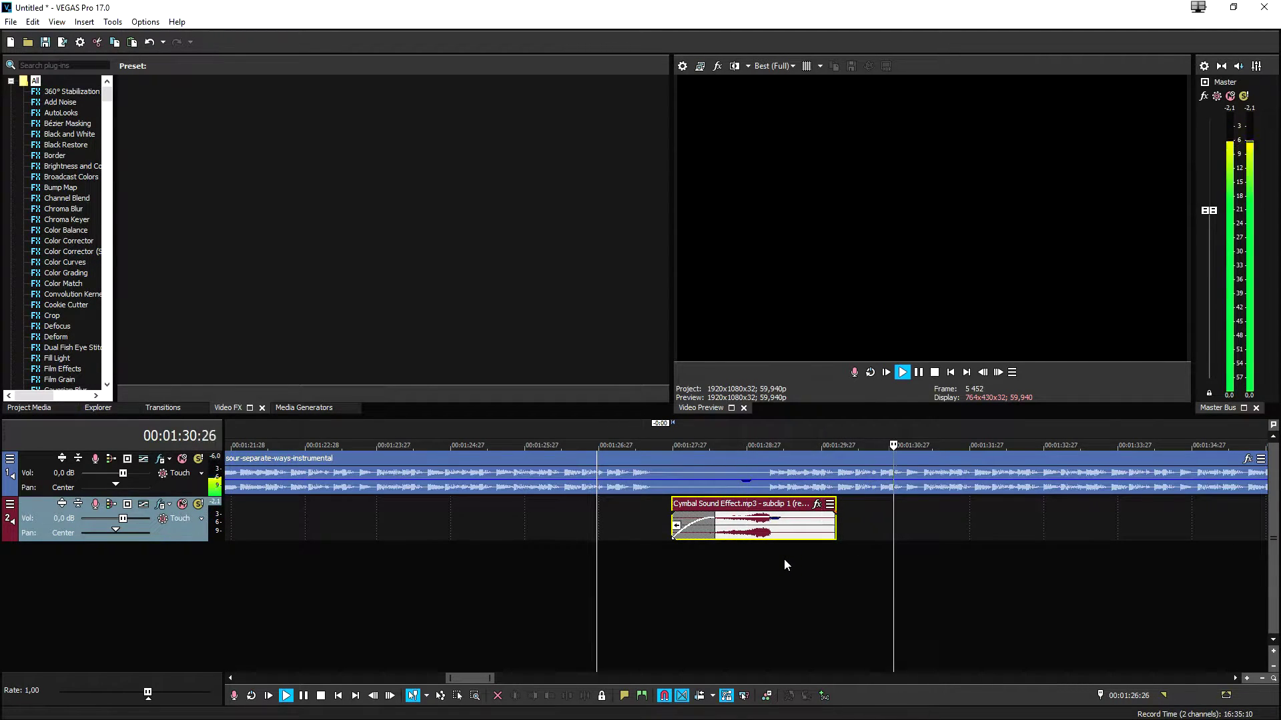
{"action": "scroll", "coordinate": [781, 562], "scroll_direction": "down", "scroll_amount": 2}
{"action": "scroll", "coordinate": [779, 563], "scroll_direction": "down", "scroll_amount": 5}
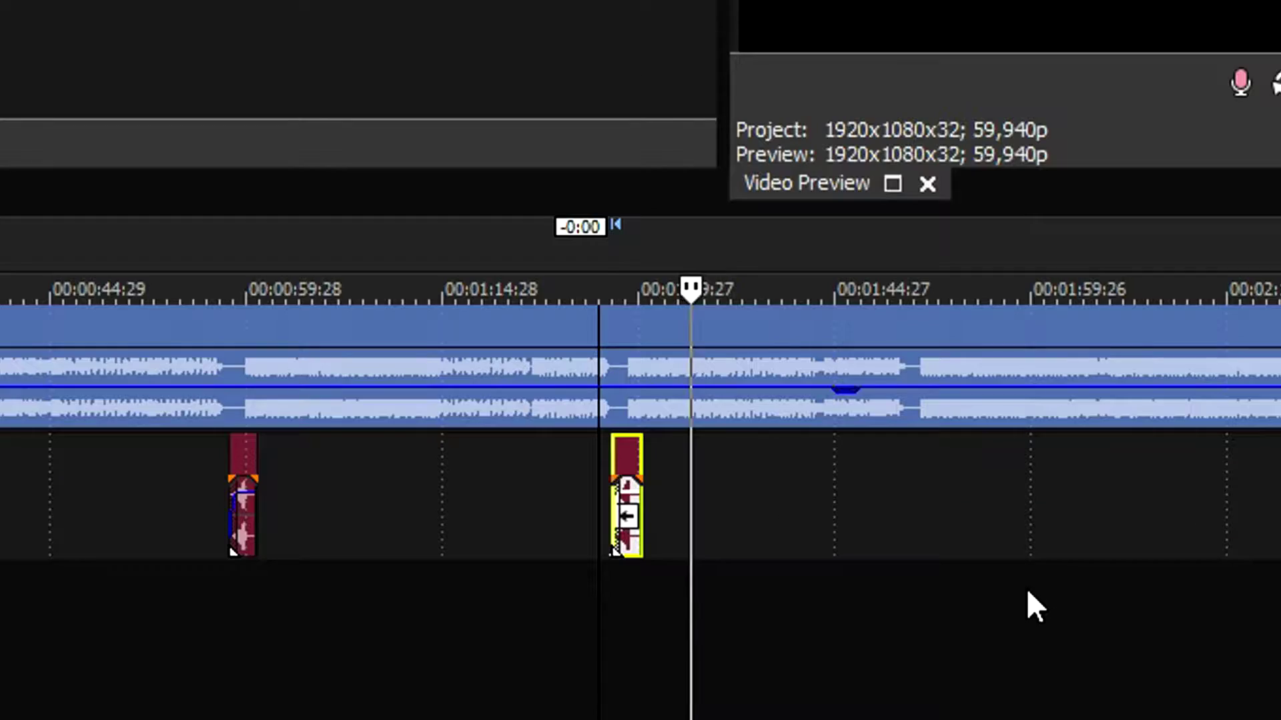
{"action": "key", "text": "space"}
Step: Paste the cymbal at the fourth silent gap and align the end of its swell with the music's return at 00:01:51:17
{"action": "left_click", "coordinate": [901, 500]}
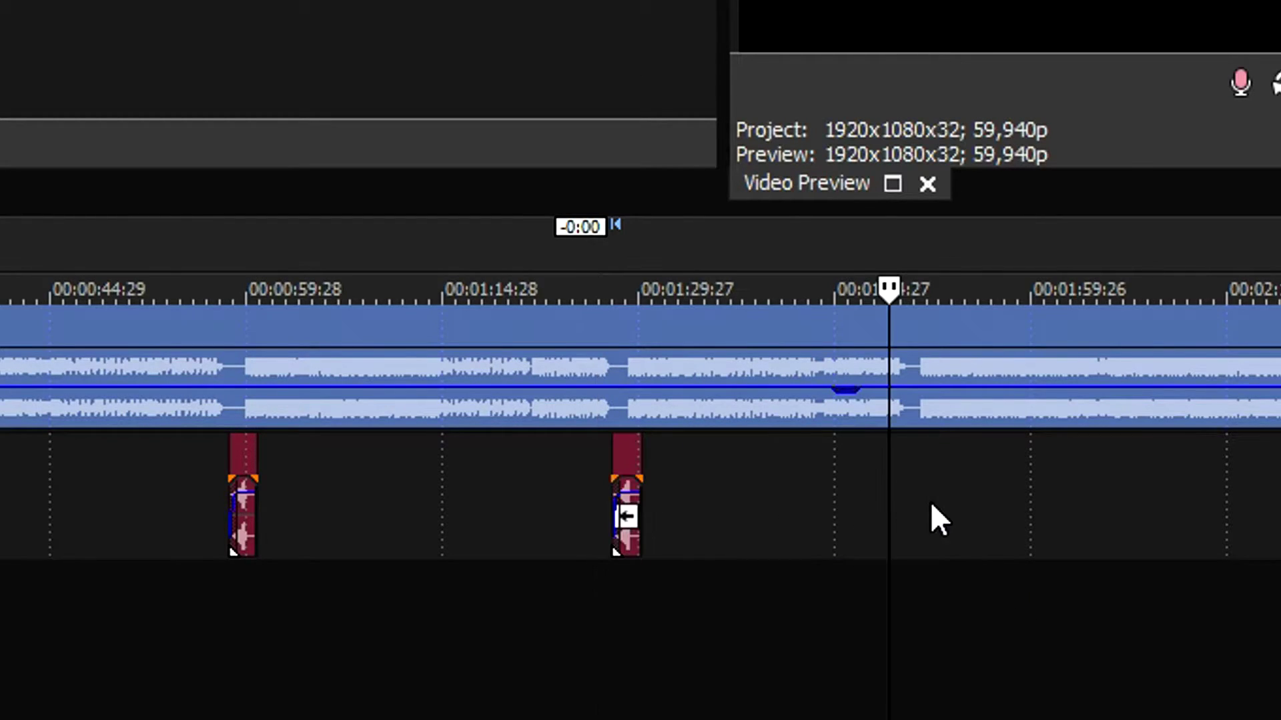
{"action": "scroll", "coordinate": [914, 497], "scroll_direction": "up", "scroll_amount": 6}
{"action": "left_click", "coordinate": [1060, 526]}
{"action": "key", "text": "ctrl+v"}
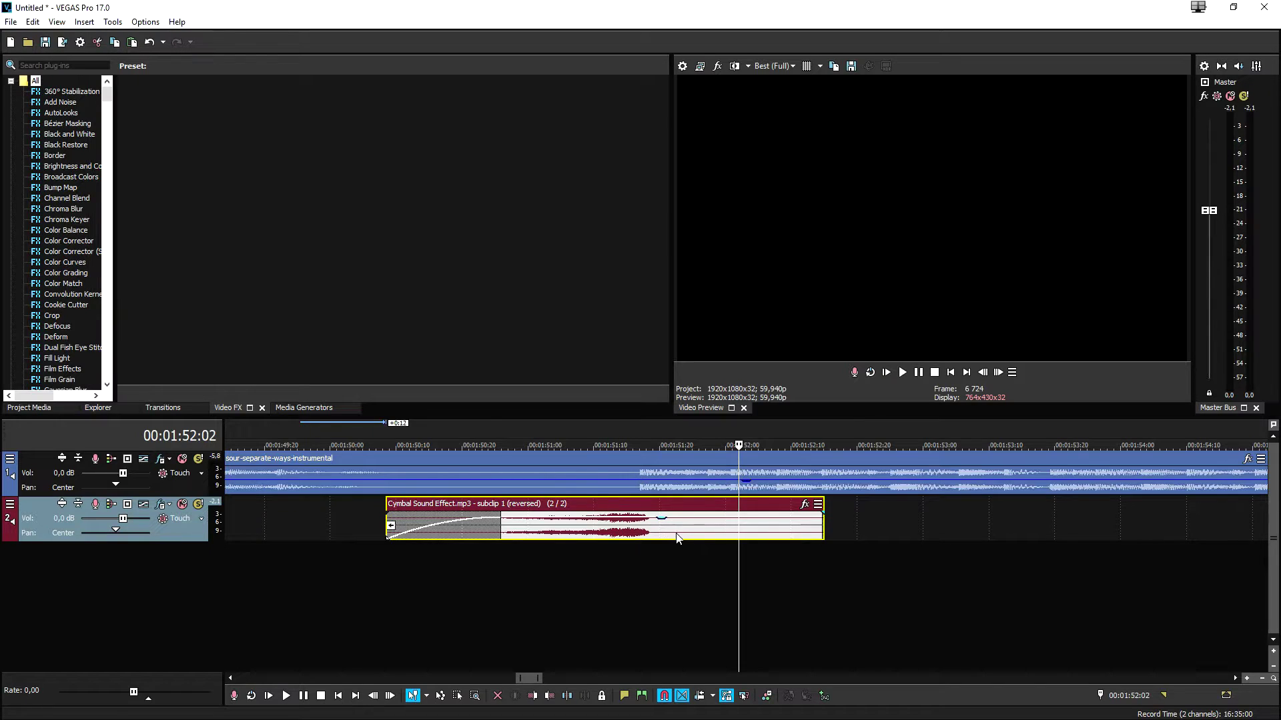
{"action": "left_click", "coordinate": [444, 533]}
{"action": "scroll", "coordinate": [627, 534], "scroll_direction": "up", "scroll_amount": 2}
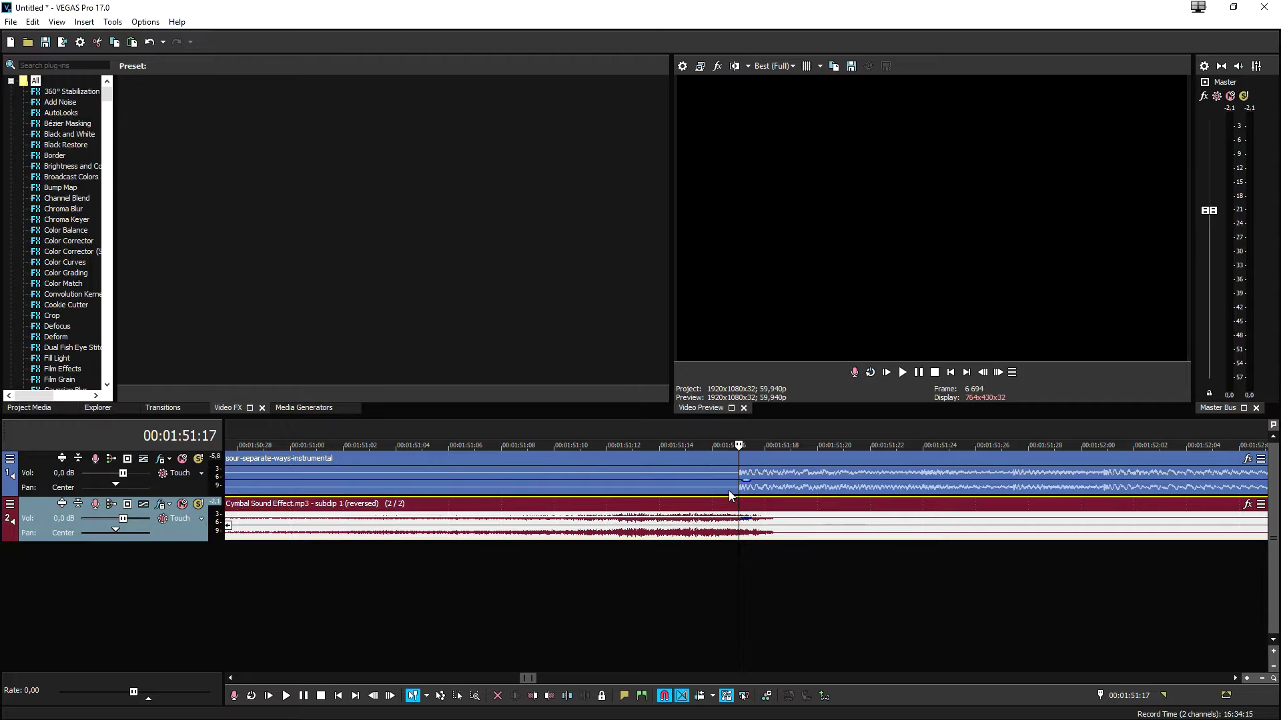
{"action": "left_click_drag", "start_coordinate": [786, 533], "coordinate": [733, 538]}
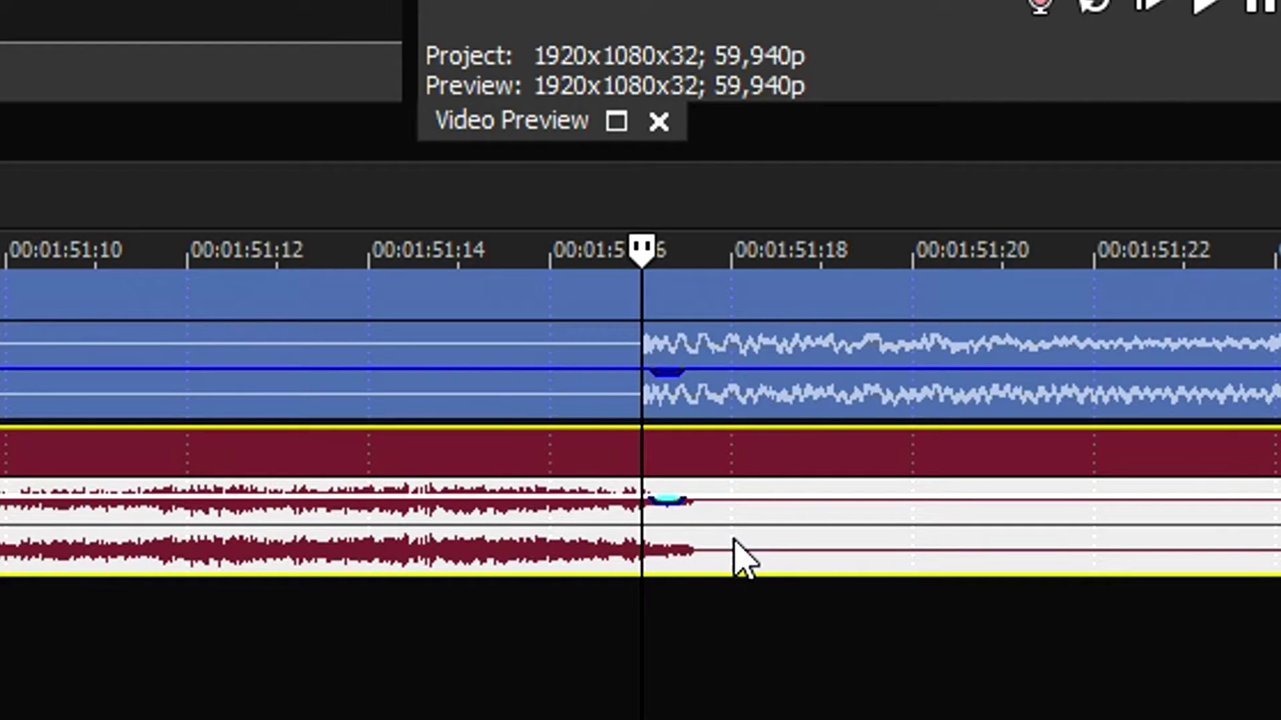
Step: Play the fourth gap from about 00:01:49 through its cymbal event into the following phrase
{"action": "scroll", "coordinate": [727, 510], "scroll_direction": "down", "scroll_amount": 5}
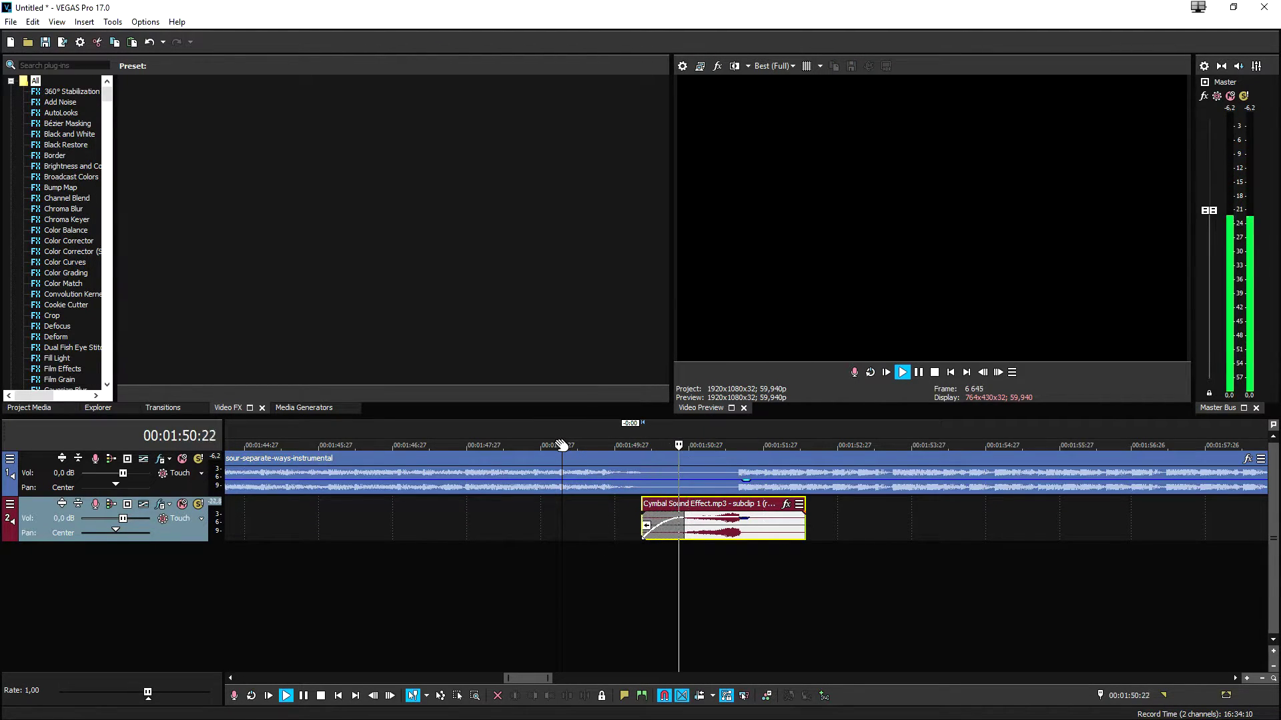
{"action": "scroll", "coordinate": [768, 585], "scroll_direction": "down", "scroll_amount": 6}
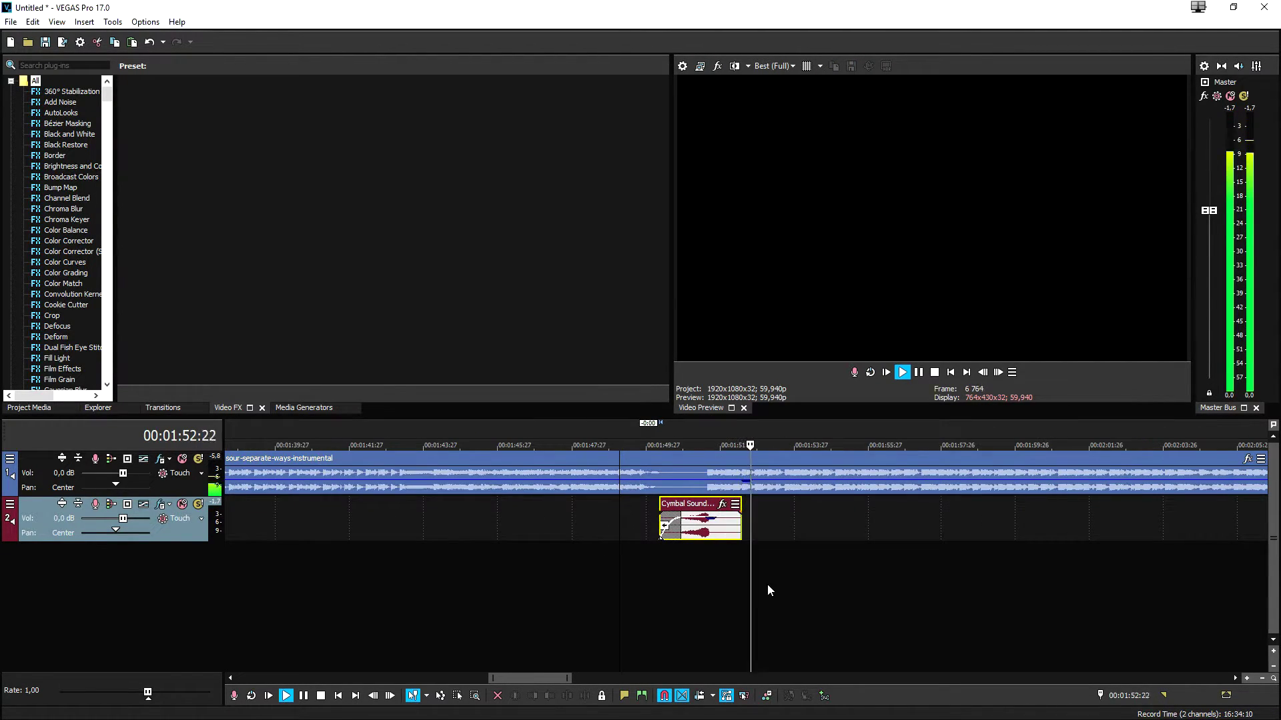
{"action": "scroll", "coordinate": [774, 564], "scroll_direction": "down", "scroll_amount": 2}
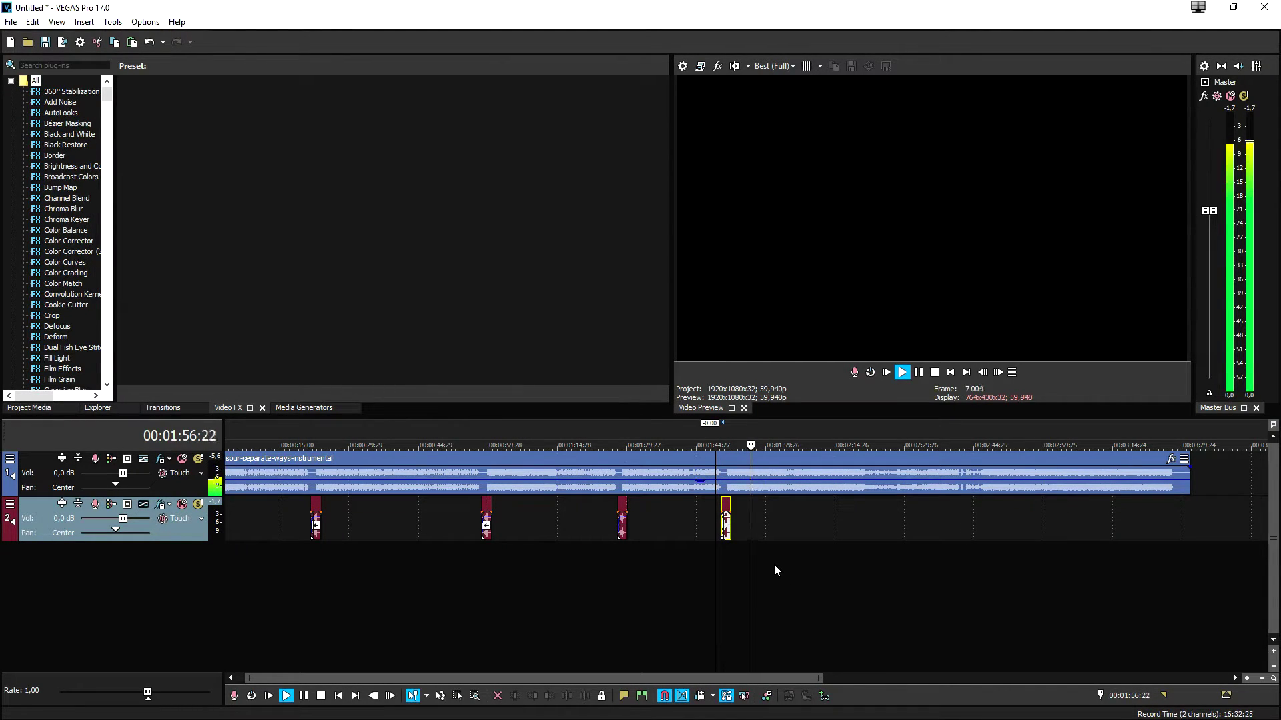
Step: Replay the fourth gap from 00:01:49:05 into its cymbal event
{"action": "key", "text": "space"}
{"action": "key", "text": "space"}
{"action": "scroll", "coordinate": [772, 566], "scroll_direction": "up", "scroll_amount": 5}
{"action": "scroll", "coordinate": [771, 566], "scroll_direction": "up", "scroll_amount": 3}
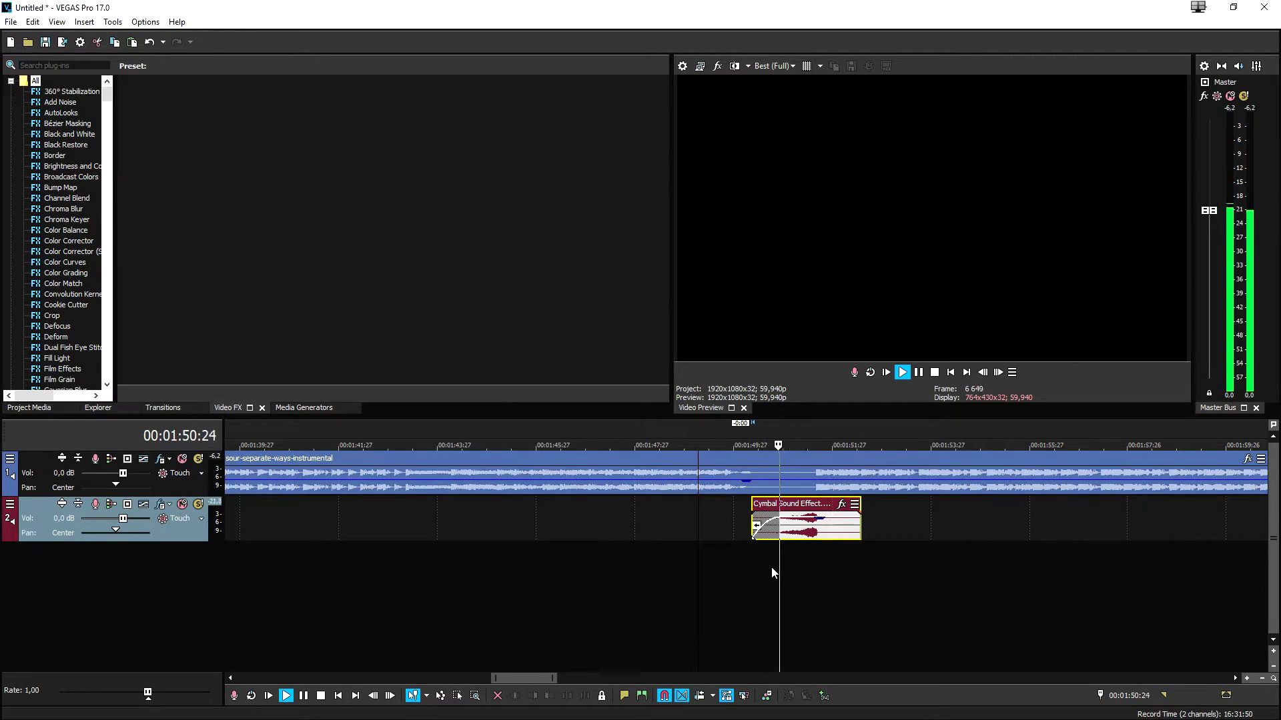
{"action": "key", "text": "space"}
{"action": "scroll", "coordinate": [771, 568], "scroll_direction": "down", "scroll_amount": 6}
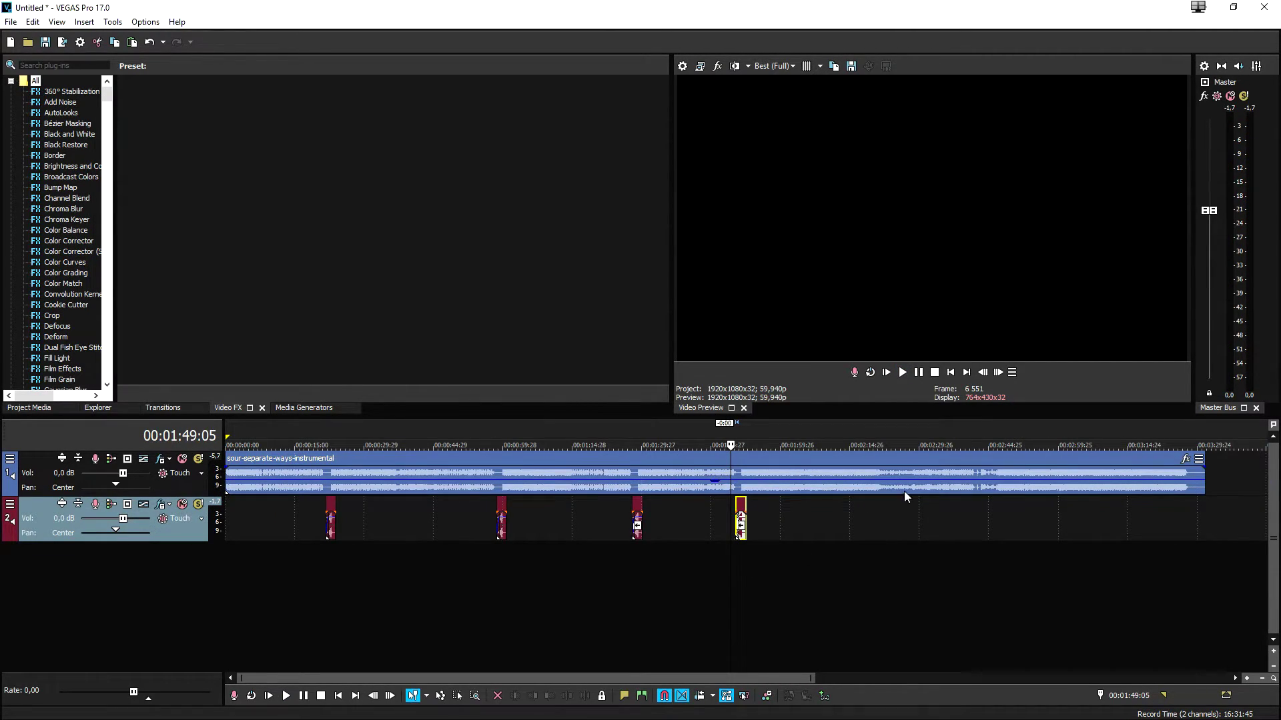
Step: Play the sparse passage from about 00:02:40, skipping ahead to 00:02:45:05, to locate the next gap
{"action": "scroll", "coordinate": [969, 440], "scroll_direction": "up", "scroll_amount": 10}
{"action": "key", "text": "space"}
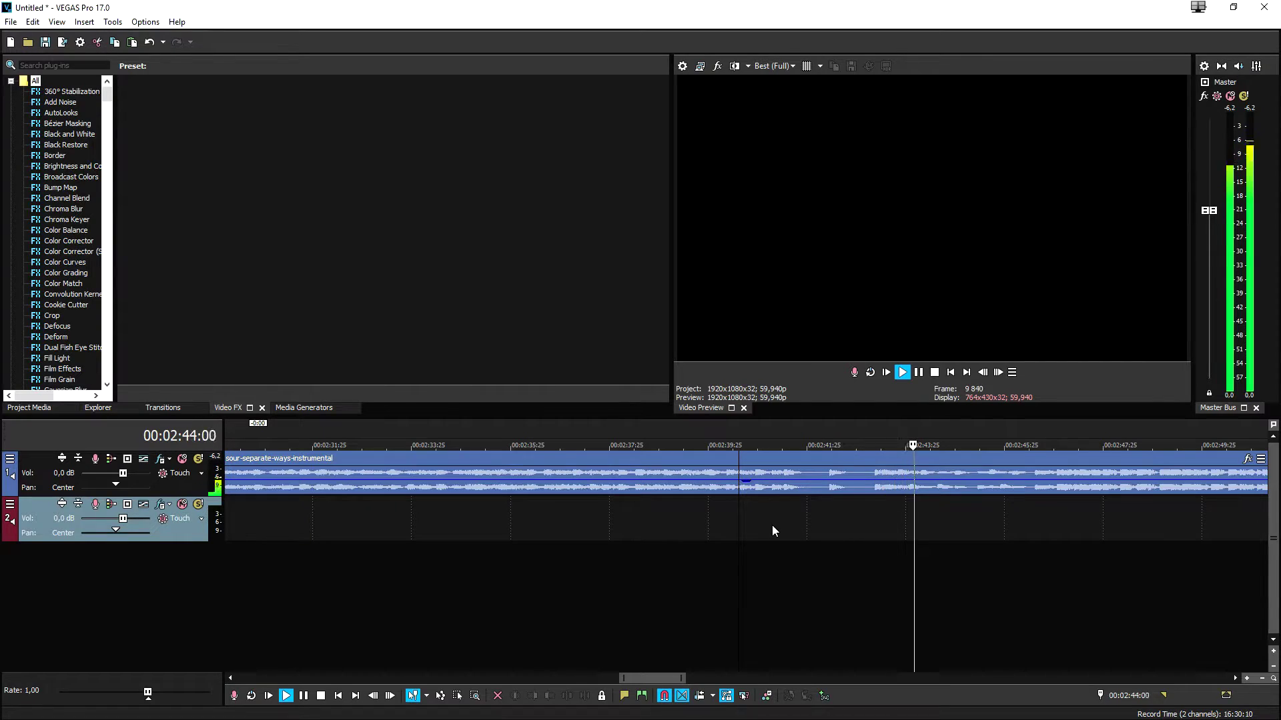
{"action": "left_click", "coordinate": [969, 525]}
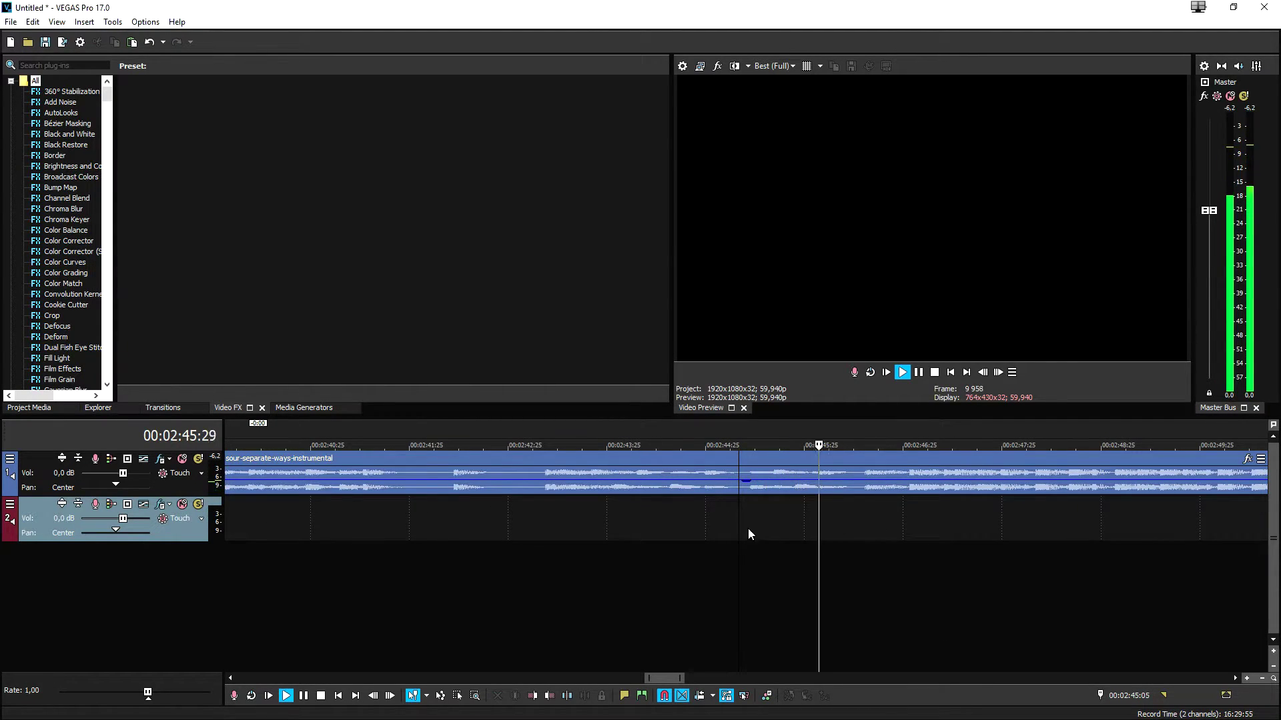
Step: Paste the reversed cymbal at the fifth gap and align the end of its swell with the music's return at about 00:02:46:27
{"action": "key", "text": "space"}
{"action": "key", "text": "ctrl+v"}
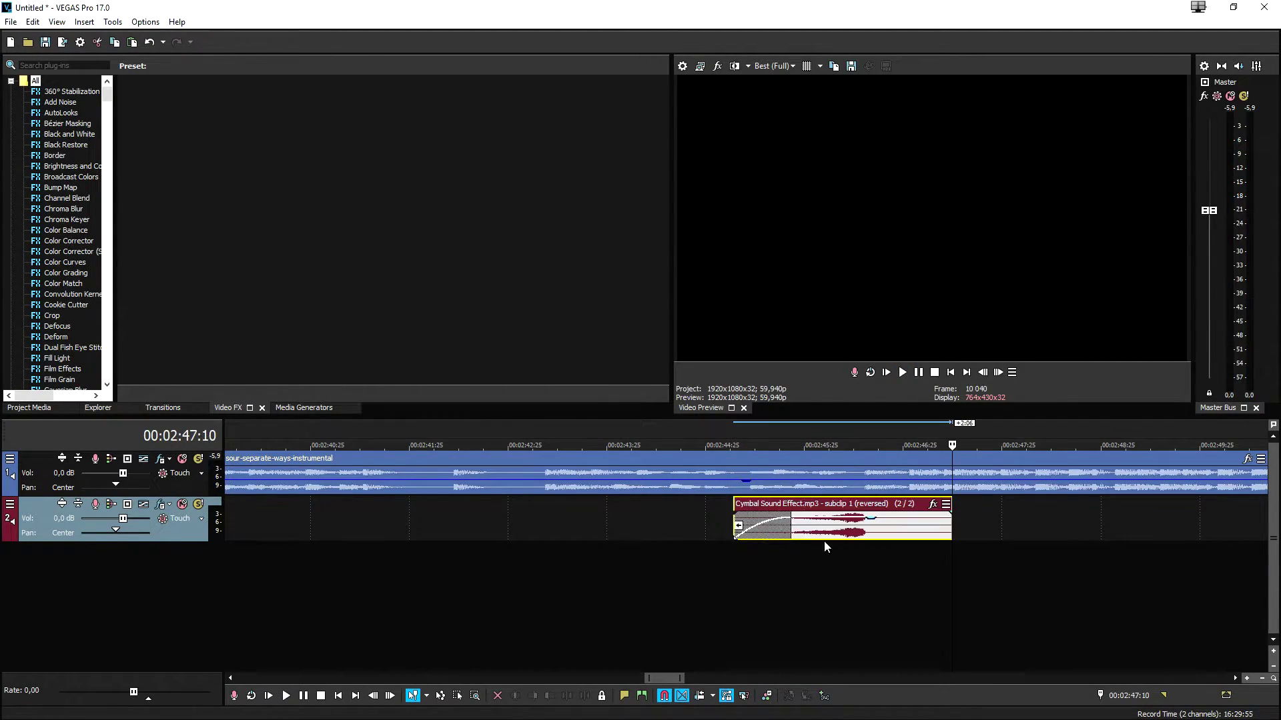
{"action": "left_click_drag", "start_coordinate": [872, 534], "coordinate": [930, 534]}
{"action": "scroll", "coordinate": [707, 534], "scroll_direction": "up", "scroll_amount": 6}
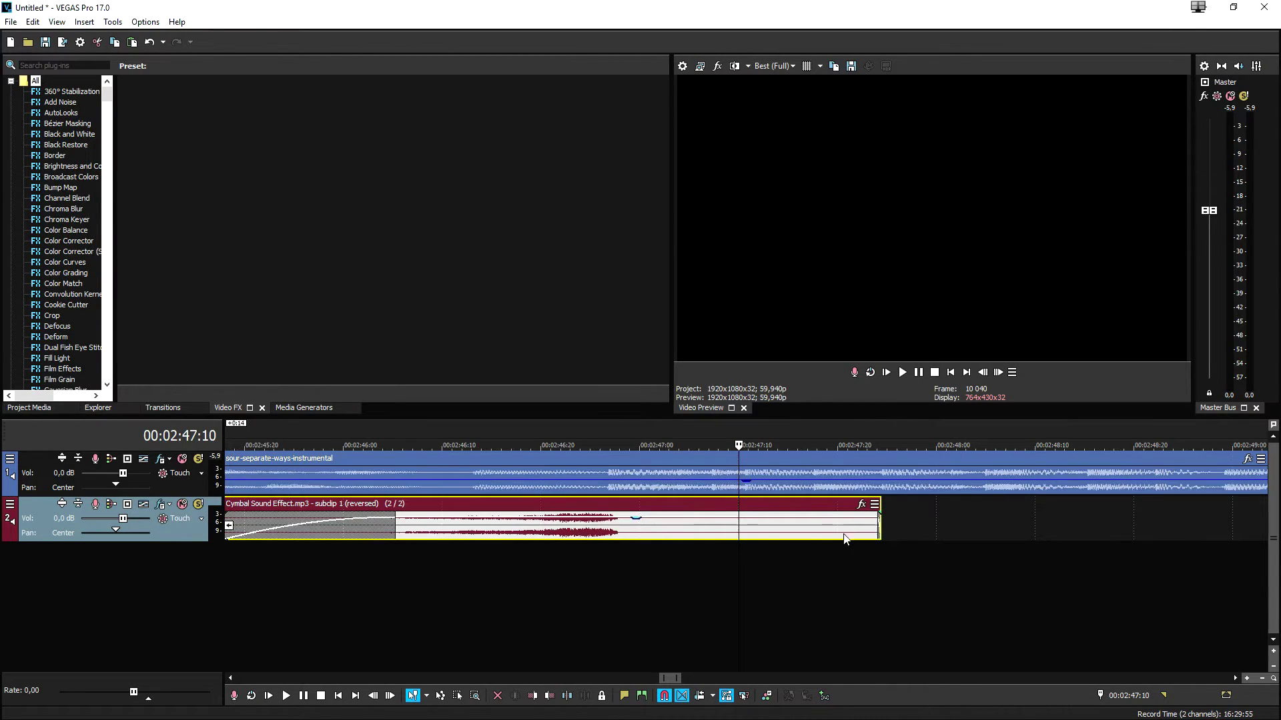
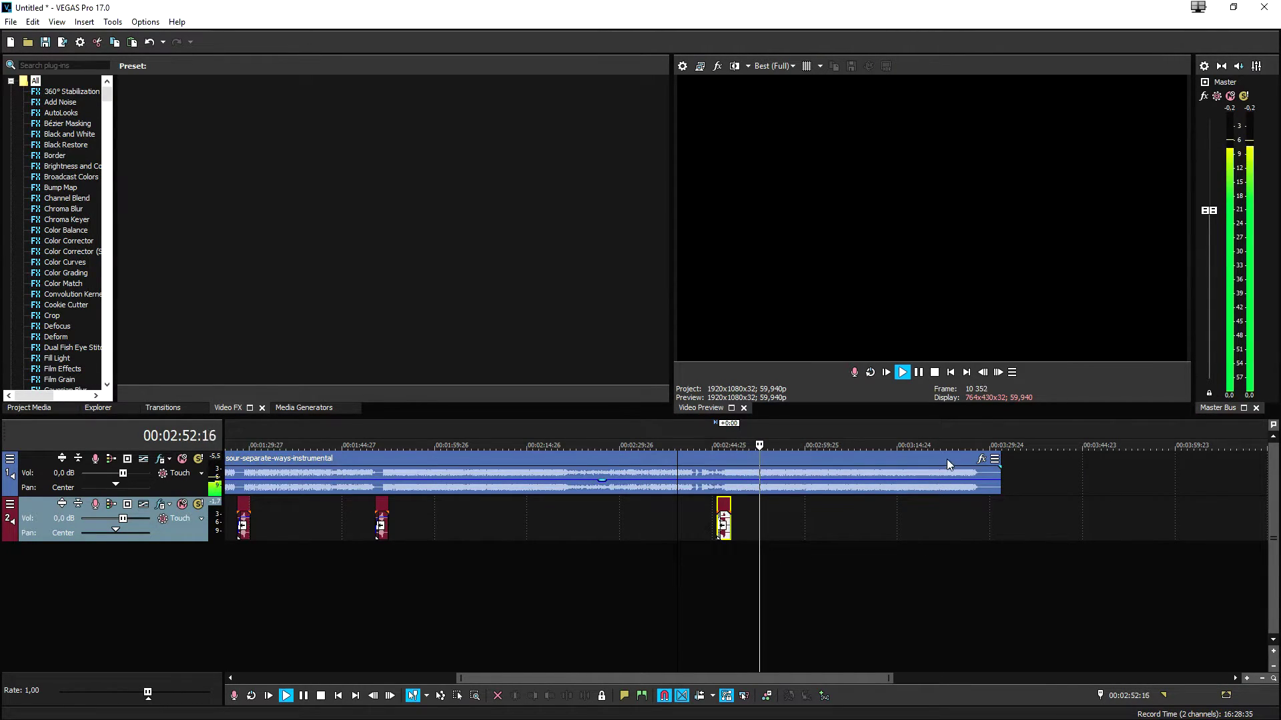
Step: Place a copy of the reversed cymbal at the song's ending, starting at about 00:03:25:27
{"action": "key", "text": "space"}
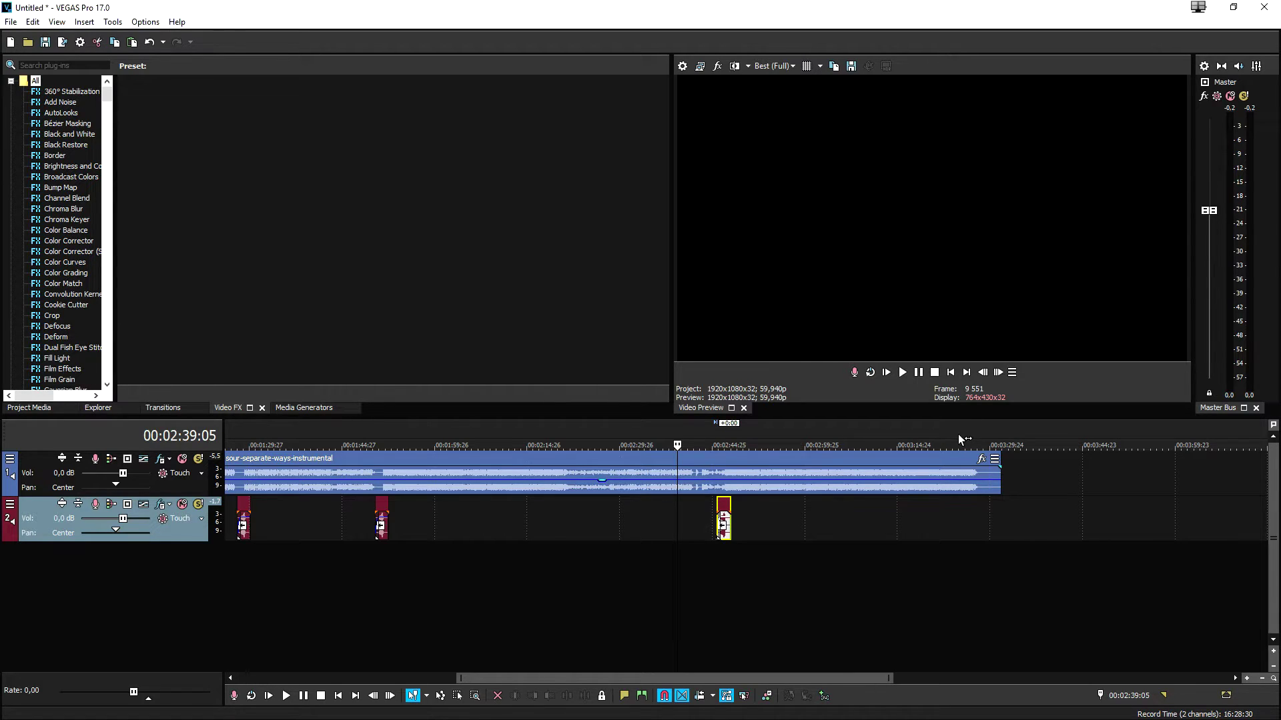
{"action": "left_click", "coordinate": [954, 442]}
{"action": "scroll", "coordinate": [679, 536], "scroll_direction": "up", "scroll_amount": 7}
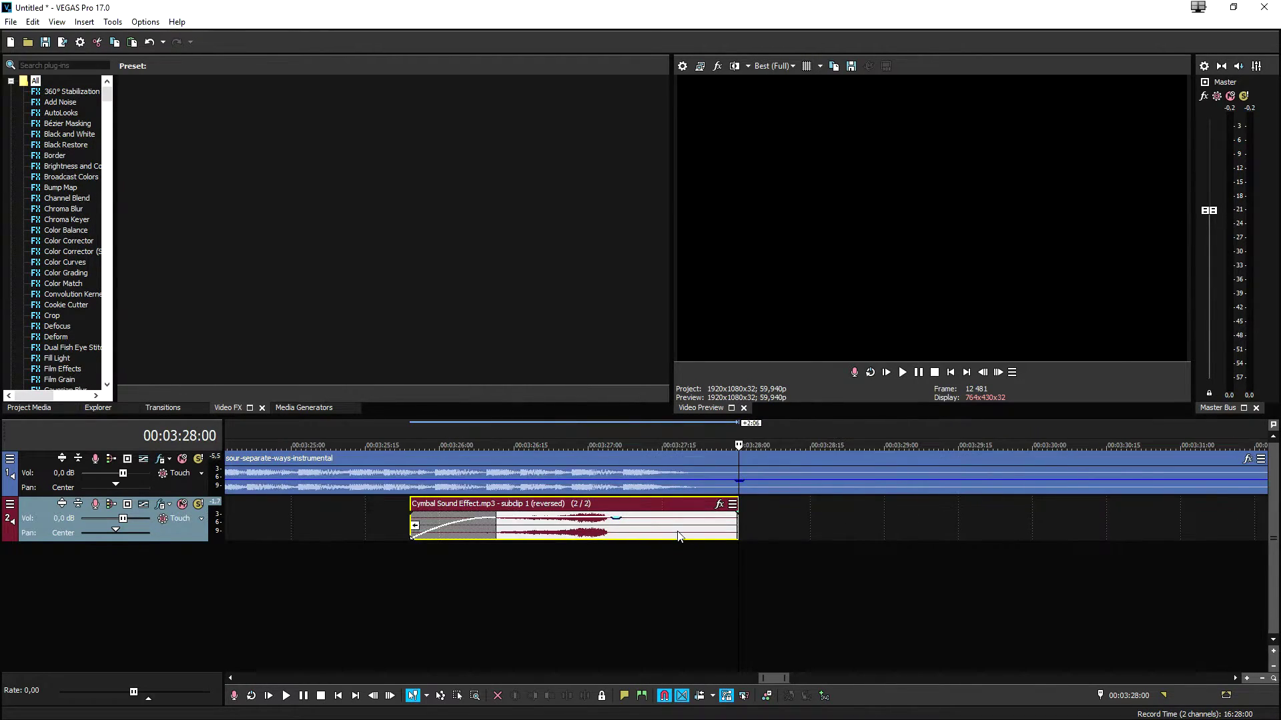
{"action": "mouse_move", "coordinate": [679, 537]}
{"action": "left_mouse_down"}
{"action": "mouse_move", "coordinate": [719, 537]}
{"action": "mouse_move", "coordinate": [694, 537]}
{"action": "left_mouse_up"}
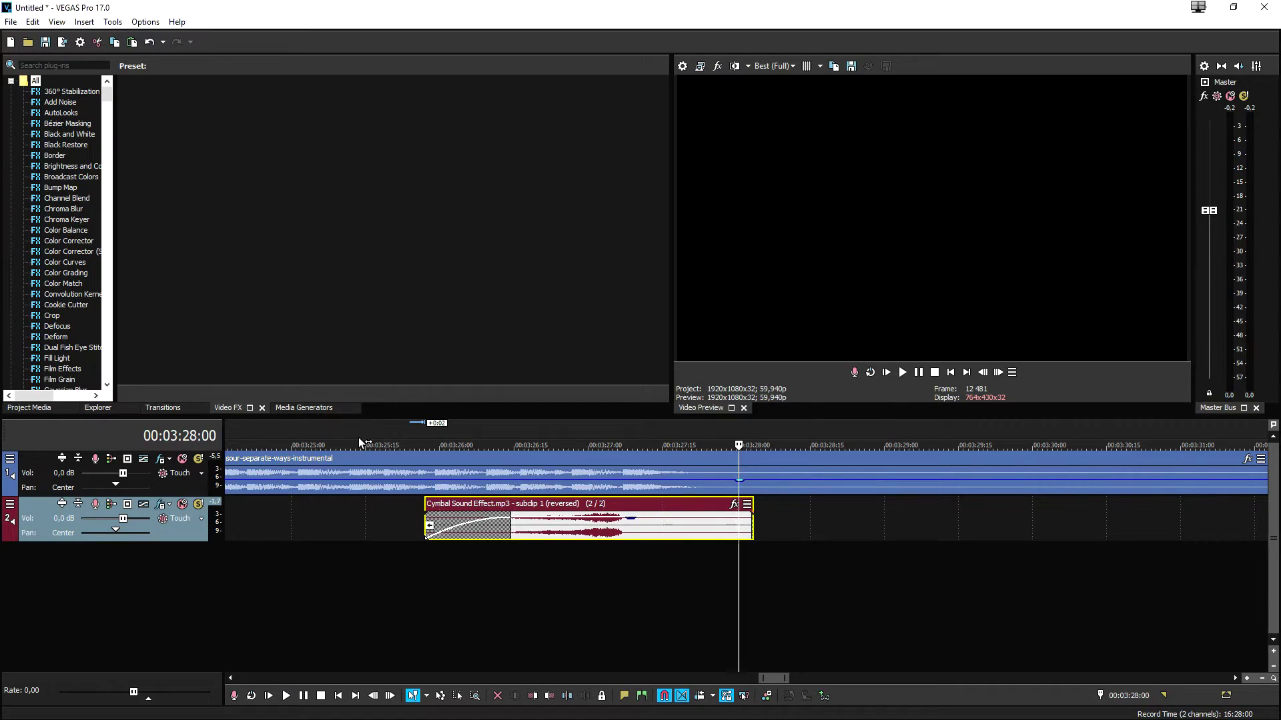
Step: Play the ending from 00:03:25:13 and move the cymbal event later so that its swell ends at about 00:03:27:15
{"action": "left_click", "coordinate": [360, 442]}
{"action": "key", "text": "space"}
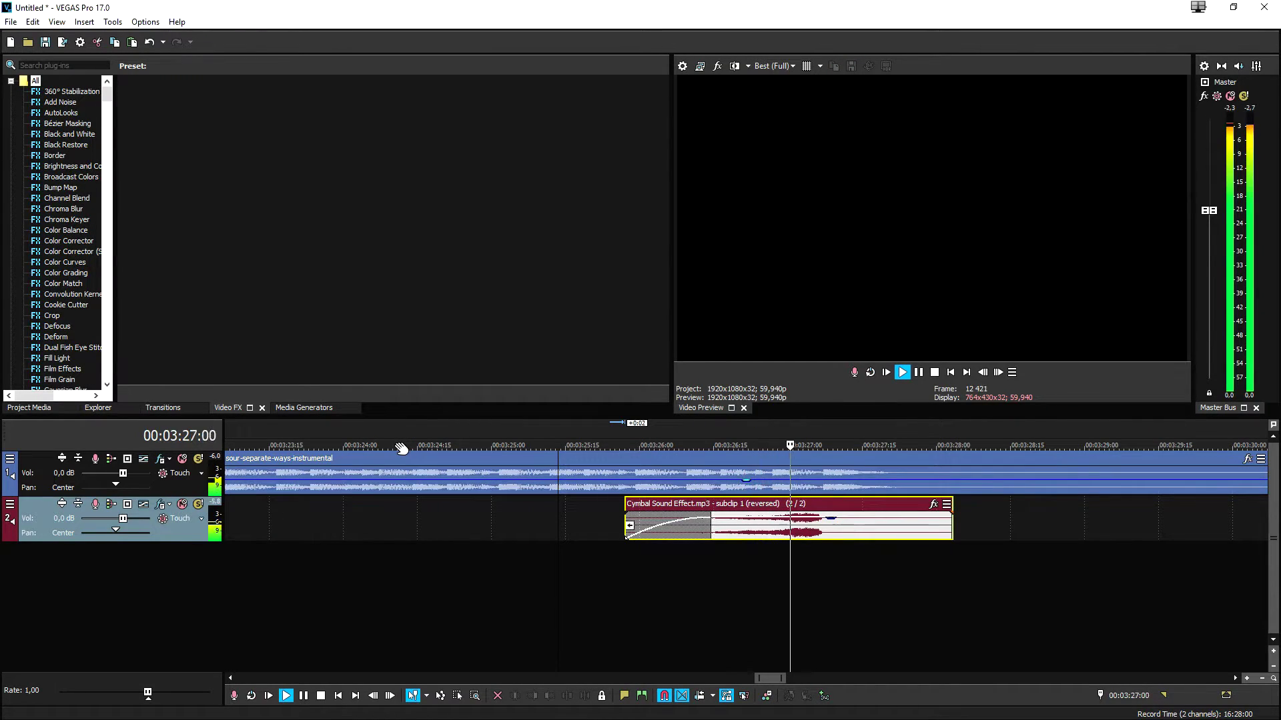
{"action": "key", "text": "space"}
{"action": "left_click_drag", "start_coordinate": [817, 537], "coordinate": [869, 532]}
{"action": "key", "text": "space"}
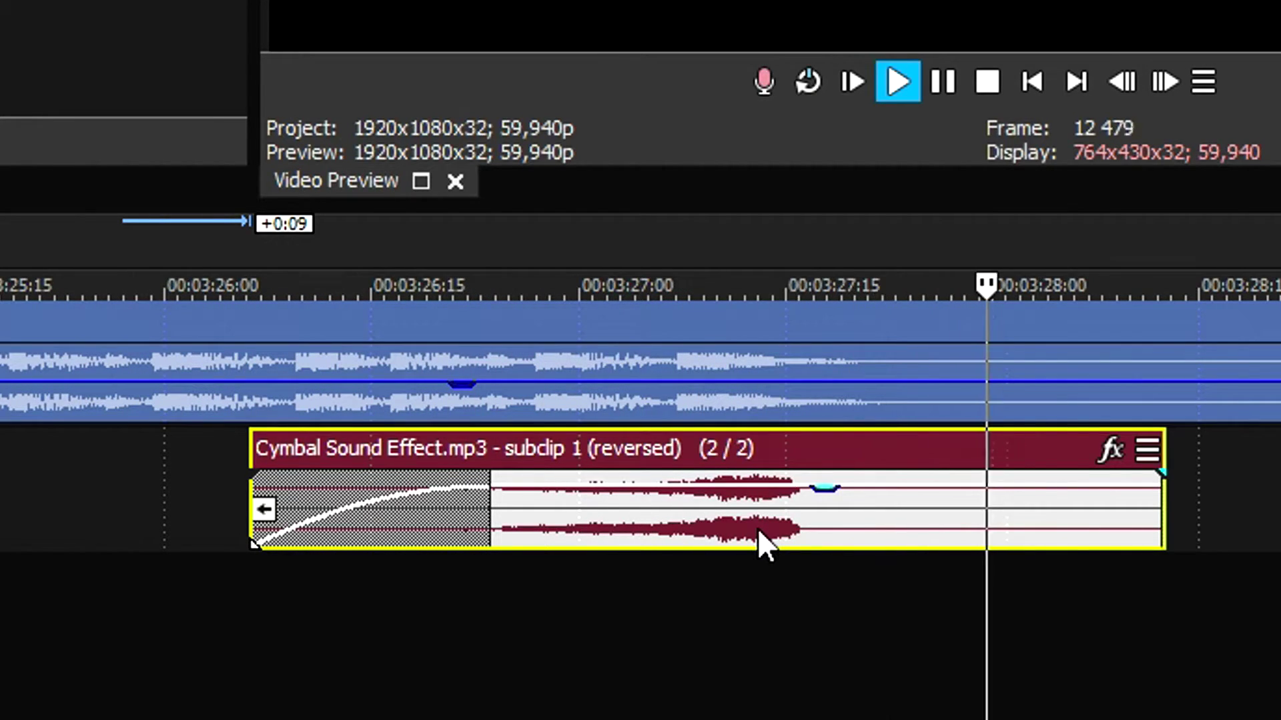
{"action": "scroll", "coordinate": [595, 481], "scroll_direction": "down", "scroll_amount": 5}
{"action": "key", "text": "space"}
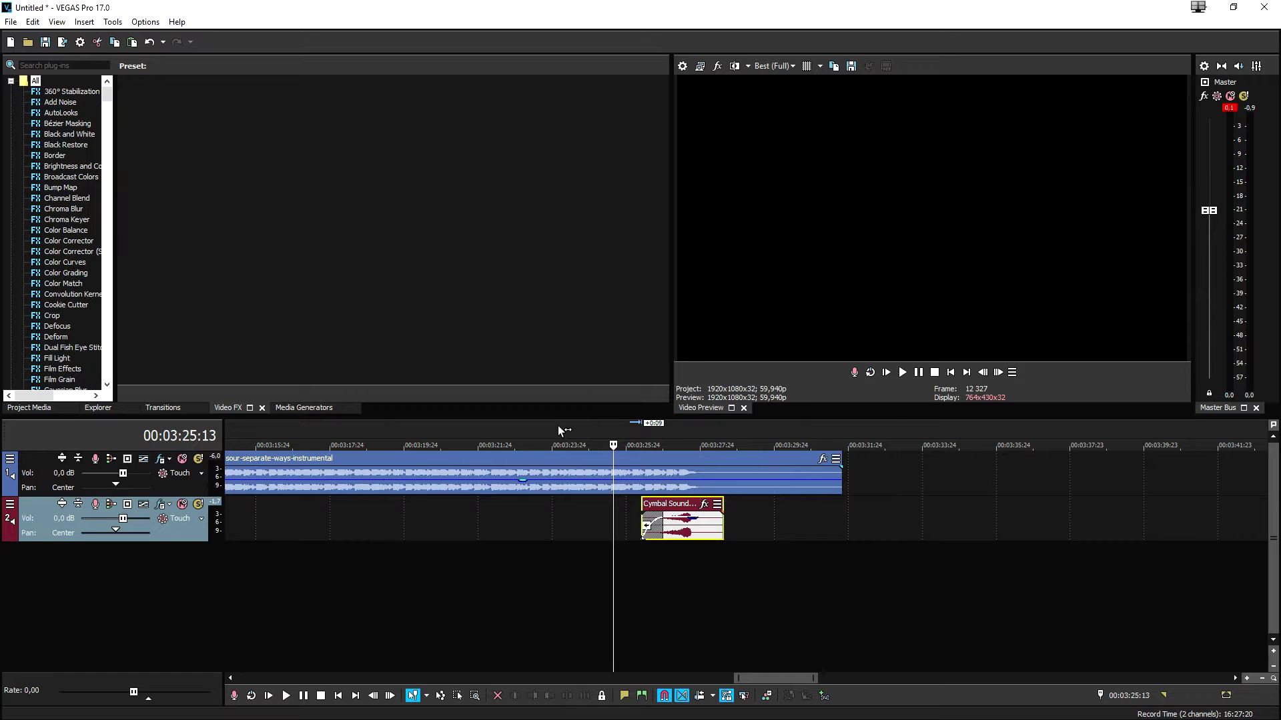
Step: Replay the song's ending from 00:03:22:09 through the reversed cymbal event
{"action": "left_click", "coordinate": [511, 430]}
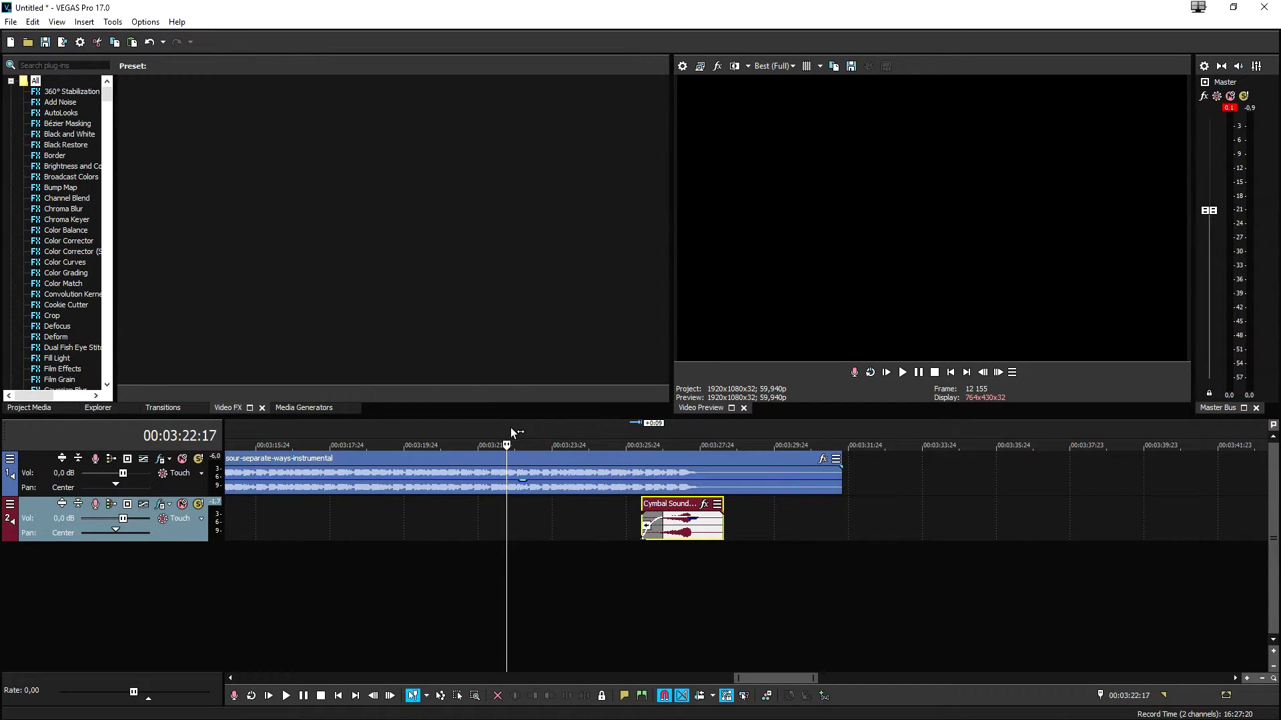
{"action": "left_click", "coordinate": [498, 430]}
{"action": "key", "text": "space"}
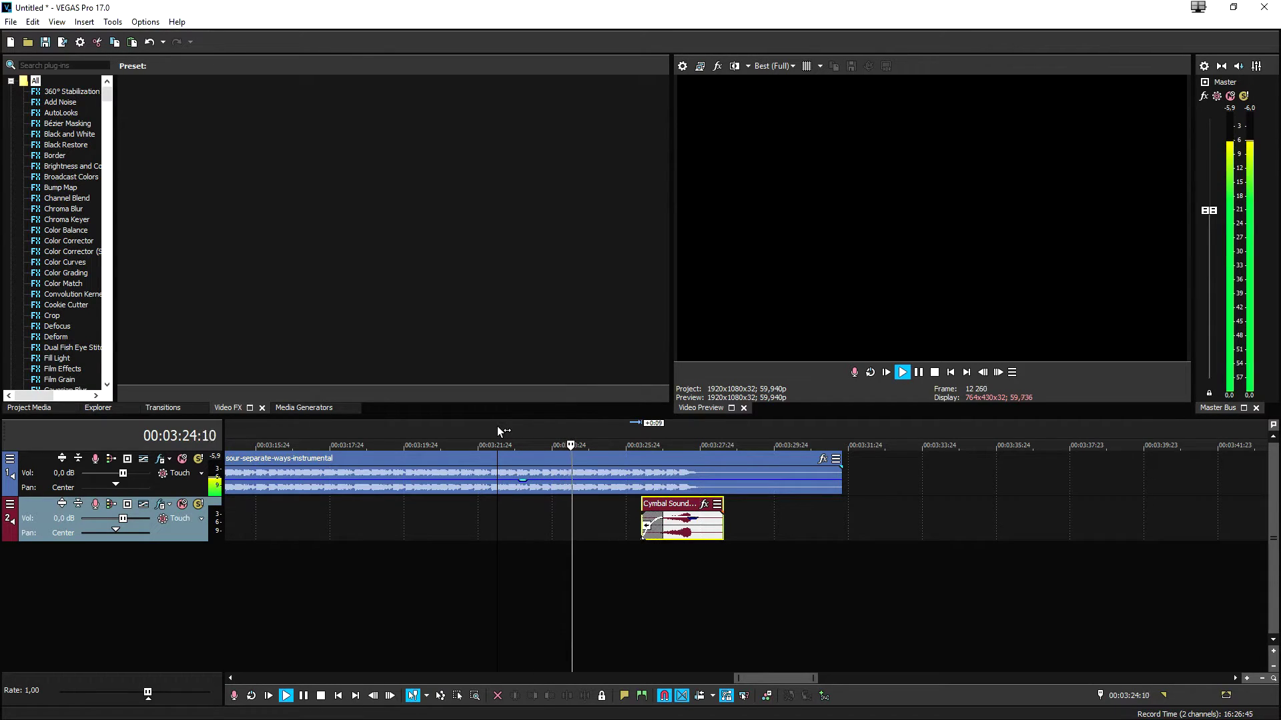
{"action": "scroll", "coordinate": [497, 430], "scroll_direction": "up", "scroll_amount": 1}
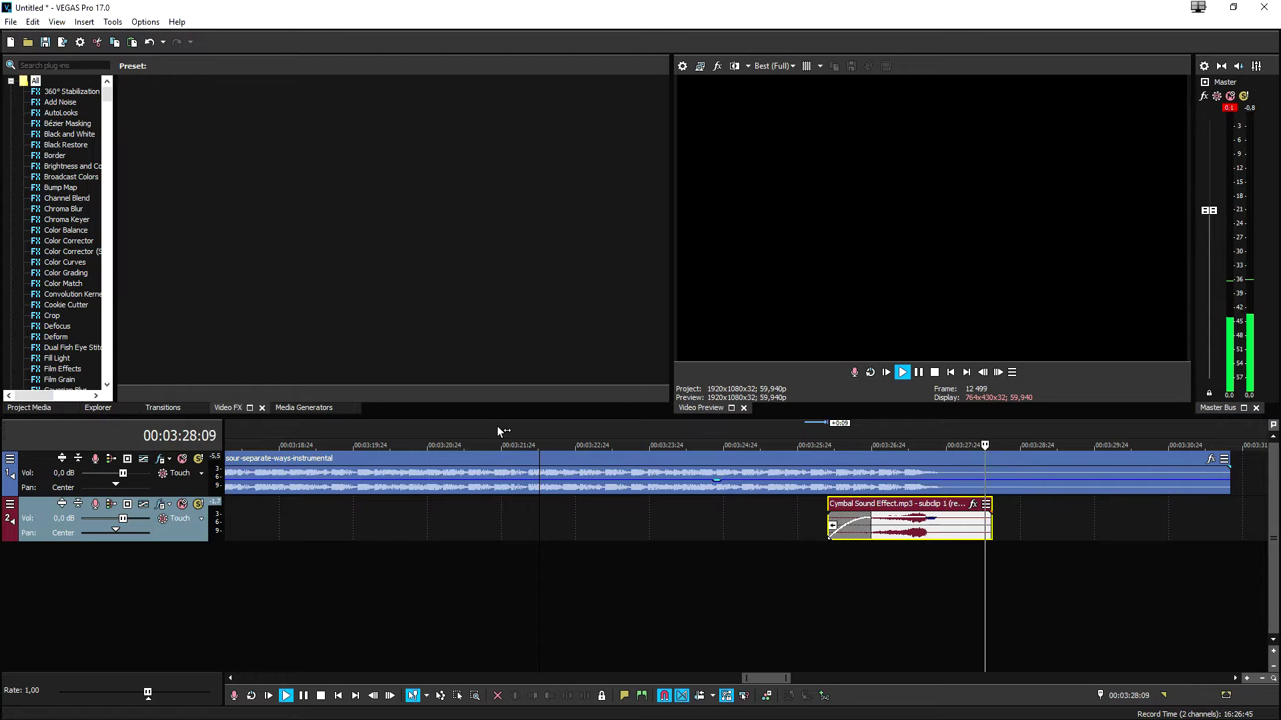
{"action": "key", "text": "space"}
{"action": "scroll", "coordinate": [498, 427], "scroll_direction": "down", "scroll_amount": 5}
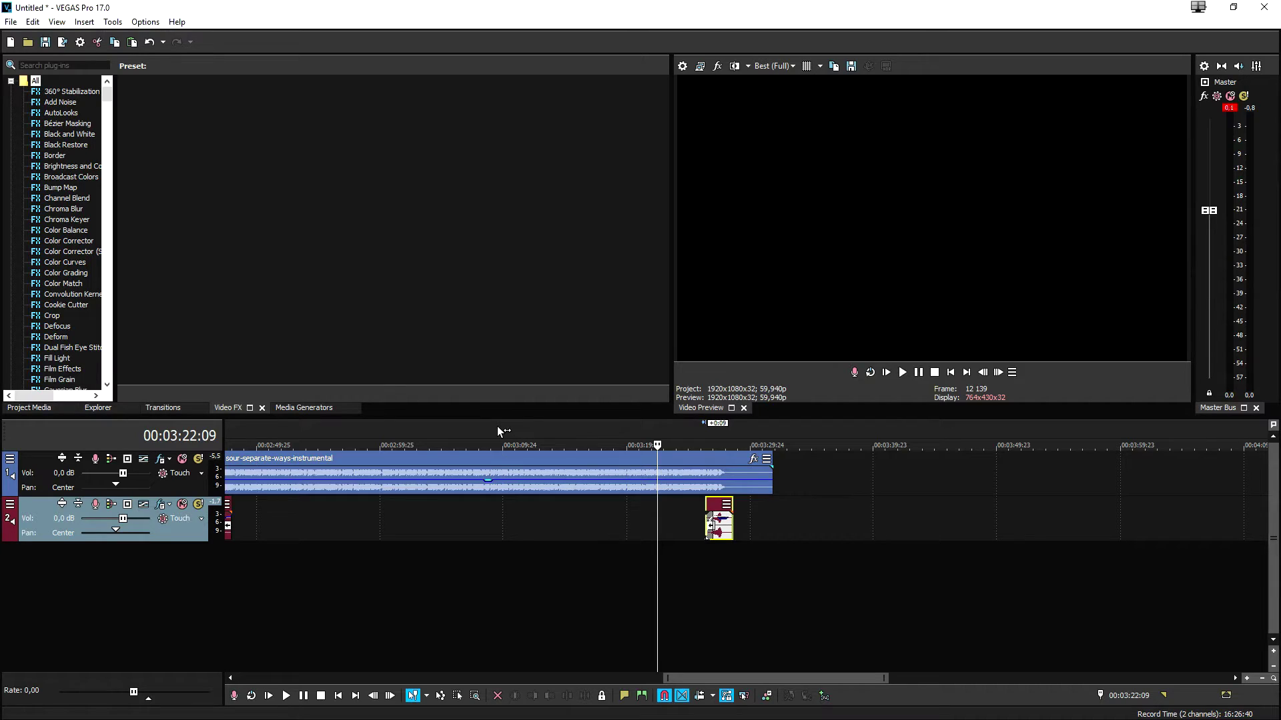
{"action": "scroll", "coordinate": [498, 427], "scroll_direction": "up", "scroll_amount": 3}
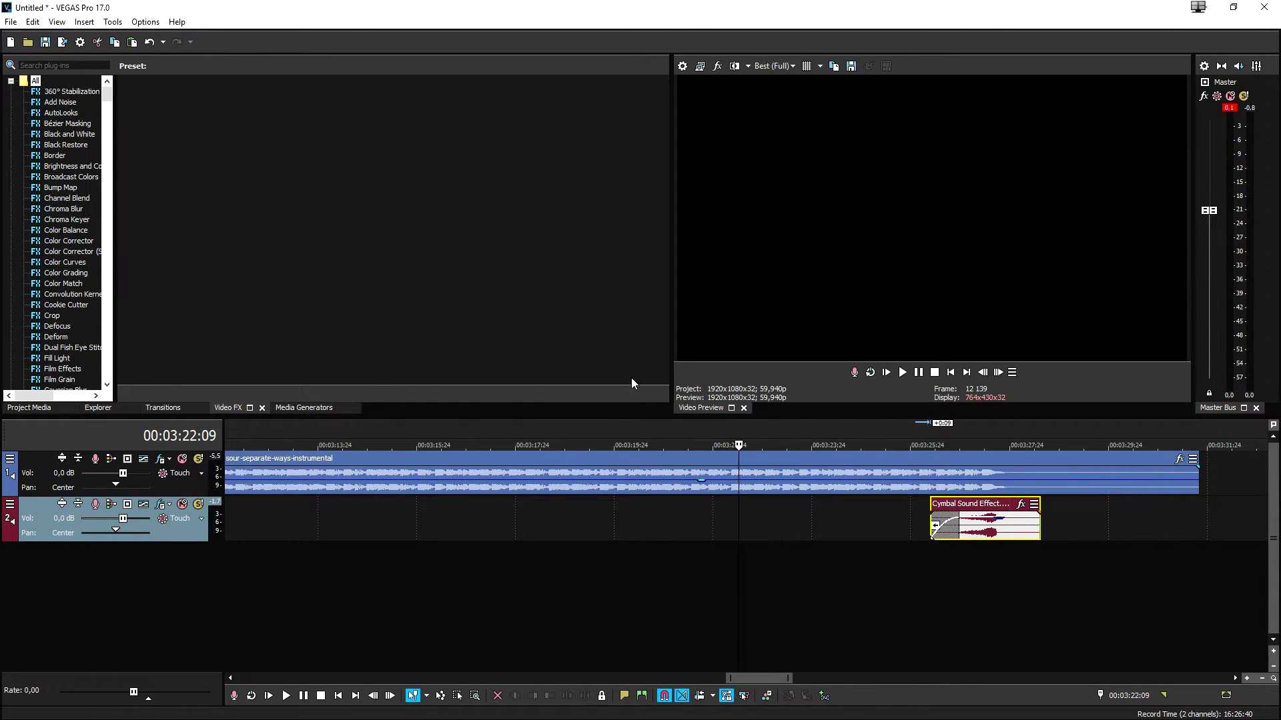
{"action": "scroll", "coordinate": [834, 445], "scroll_direction": "down", "scroll_amount": 1}
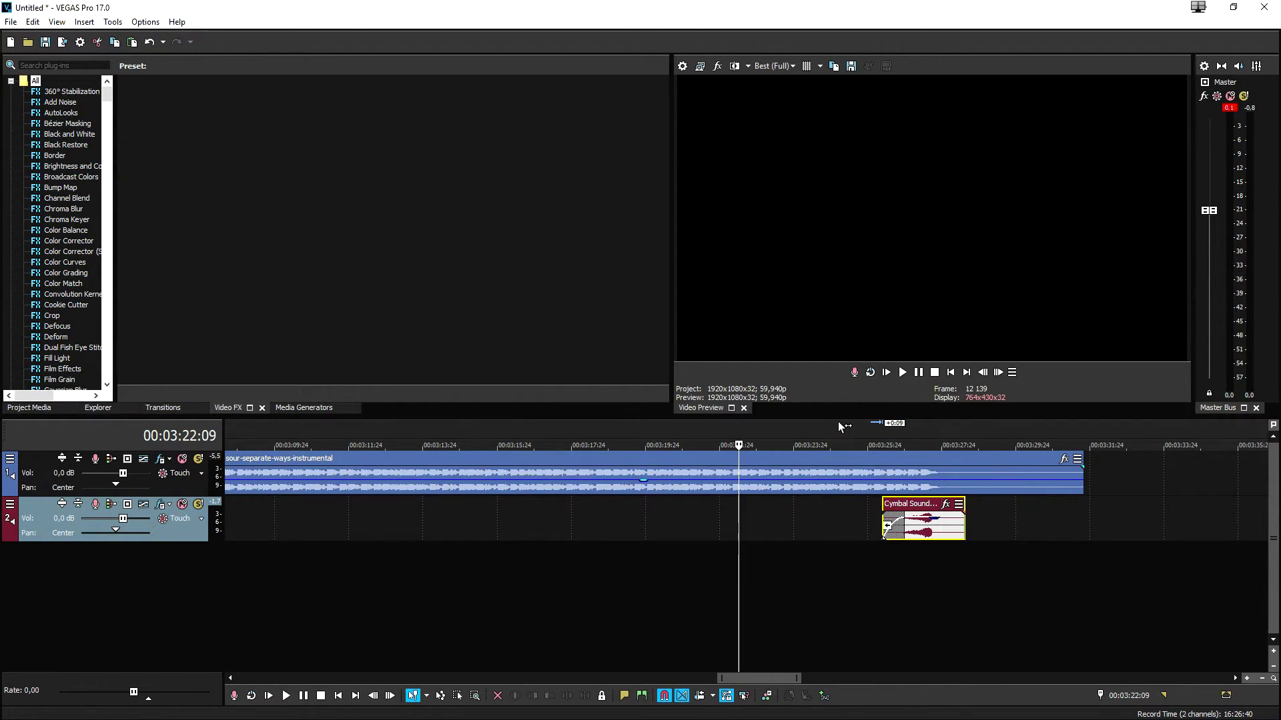
{"action": "left_click", "coordinate": [838, 422]}
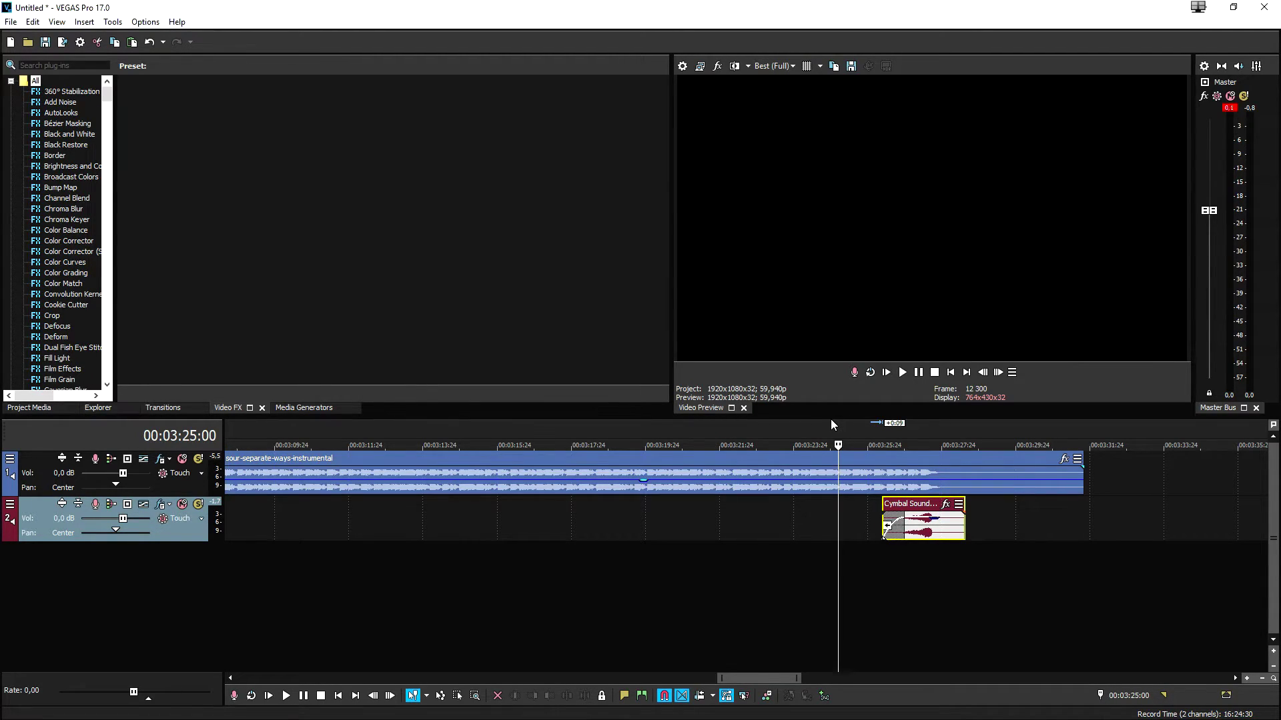
{"action": "scroll", "coordinate": [913, 530], "scroll_direction": "up", "scroll_amount": 3}
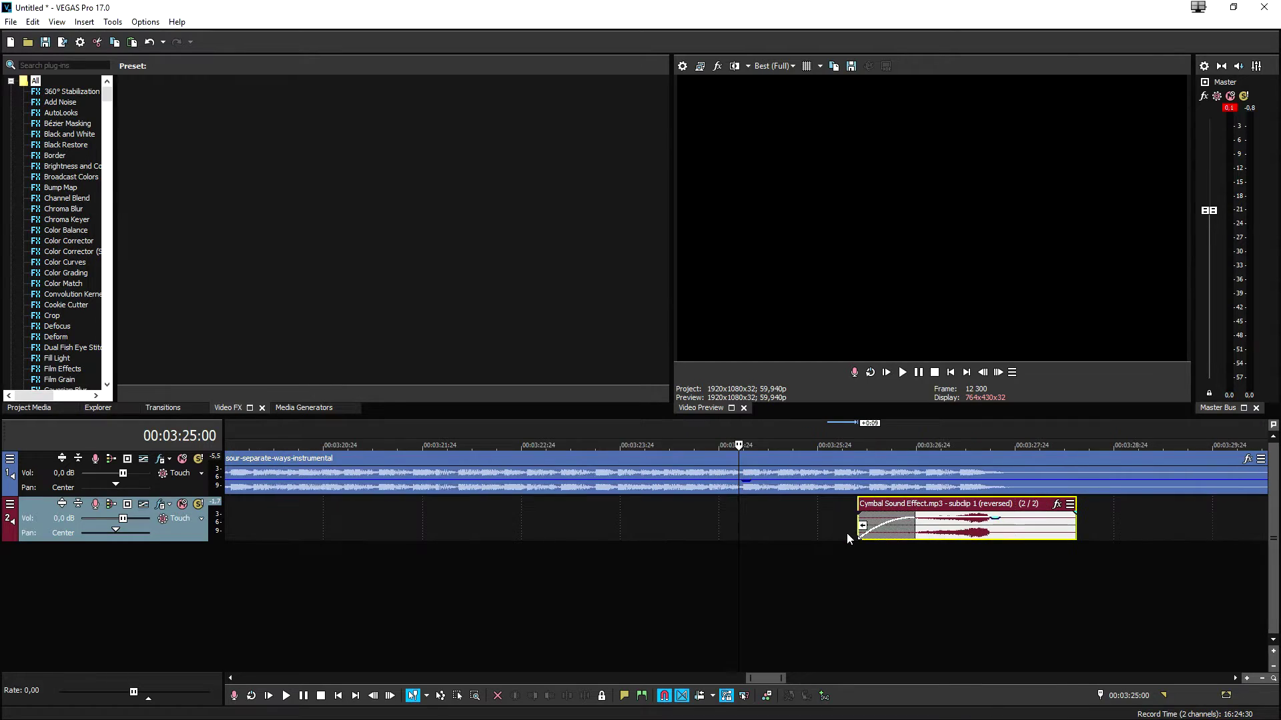
{"action": "scroll", "coordinate": [913, 527], "scroll_direction": "down", "scroll_amount": 2}
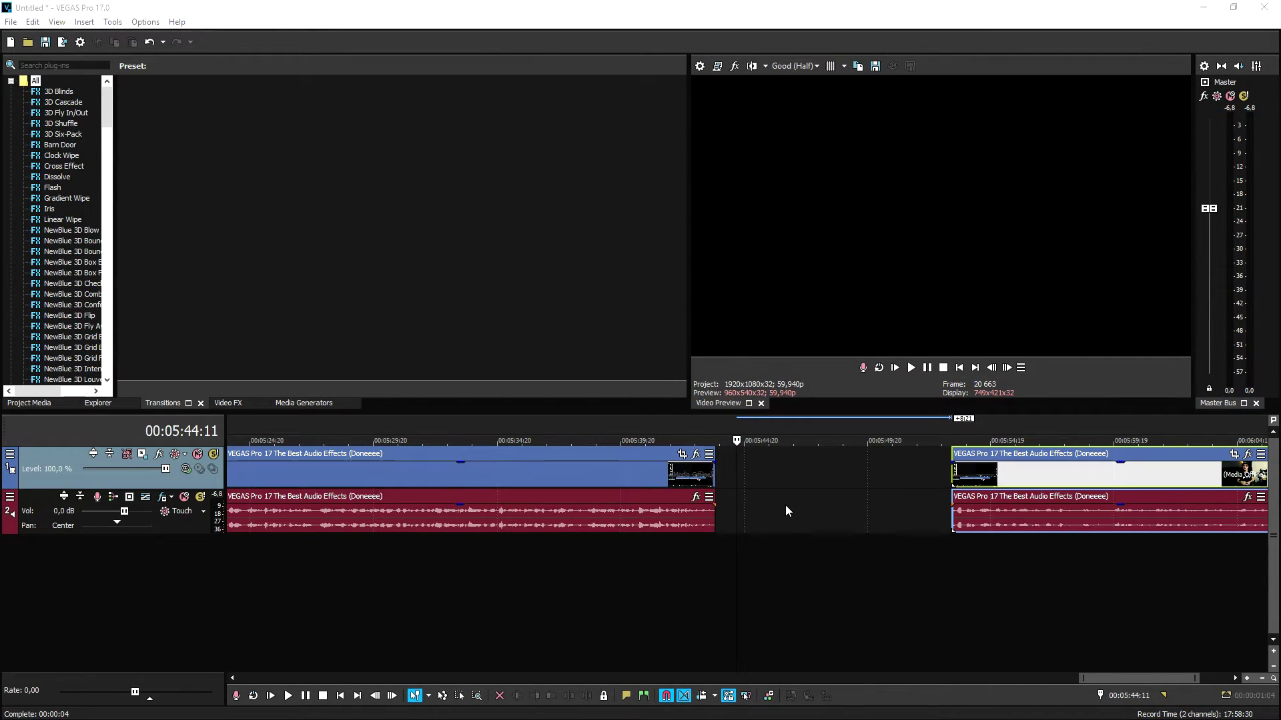
{"action": "scroll", "coordinate": [810, 519], "scroll_direction": "down", "scroll_amount": 4}
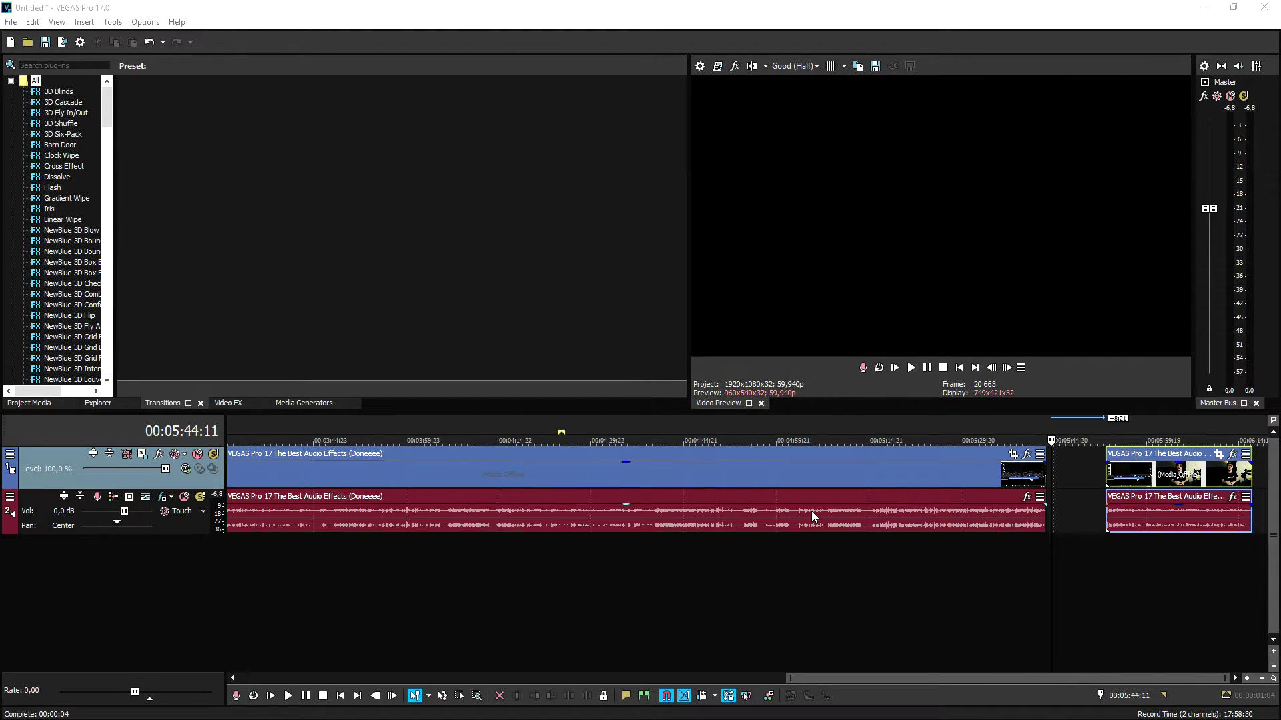
{"action": "scroll", "coordinate": [941, 511], "scroll_direction": "up", "scroll_amount": 1}
{"action": "scroll", "coordinate": [943, 511], "scroll_direction": "up", "scroll_amount": 2}
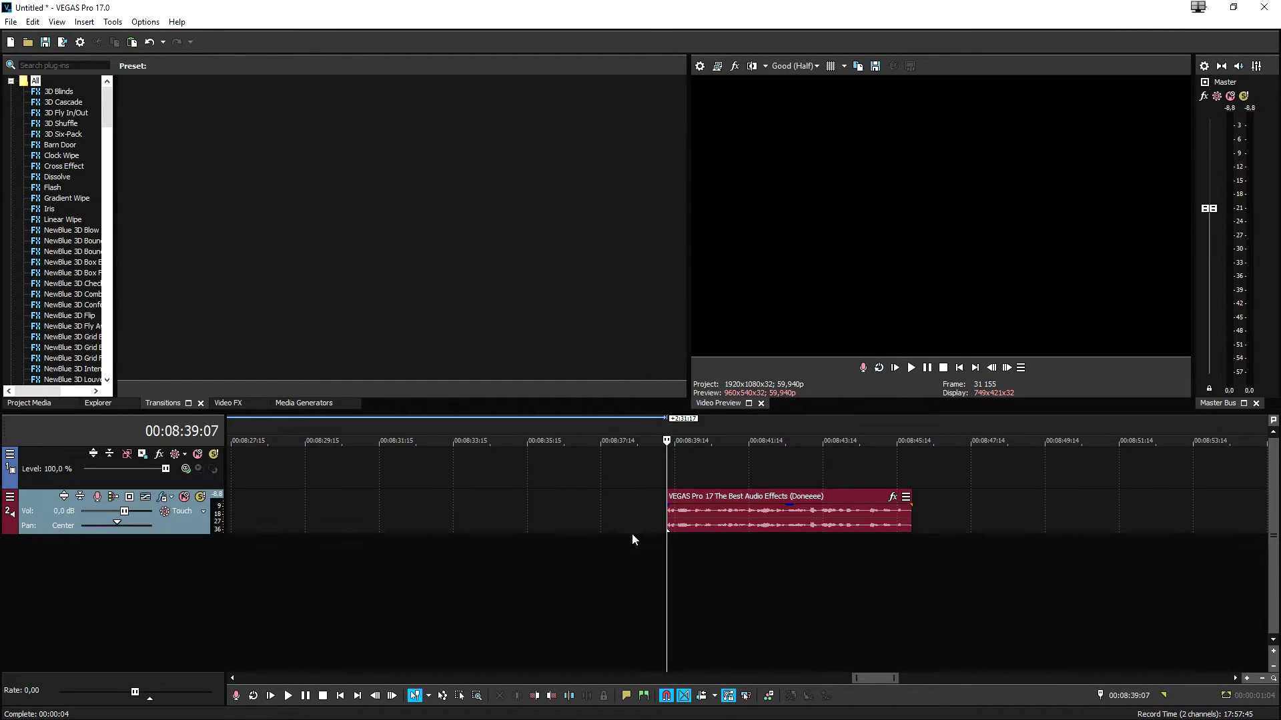
{"action": "scroll", "coordinate": [681, 495], "scroll_direction": "left", "scroll_amount": 1}
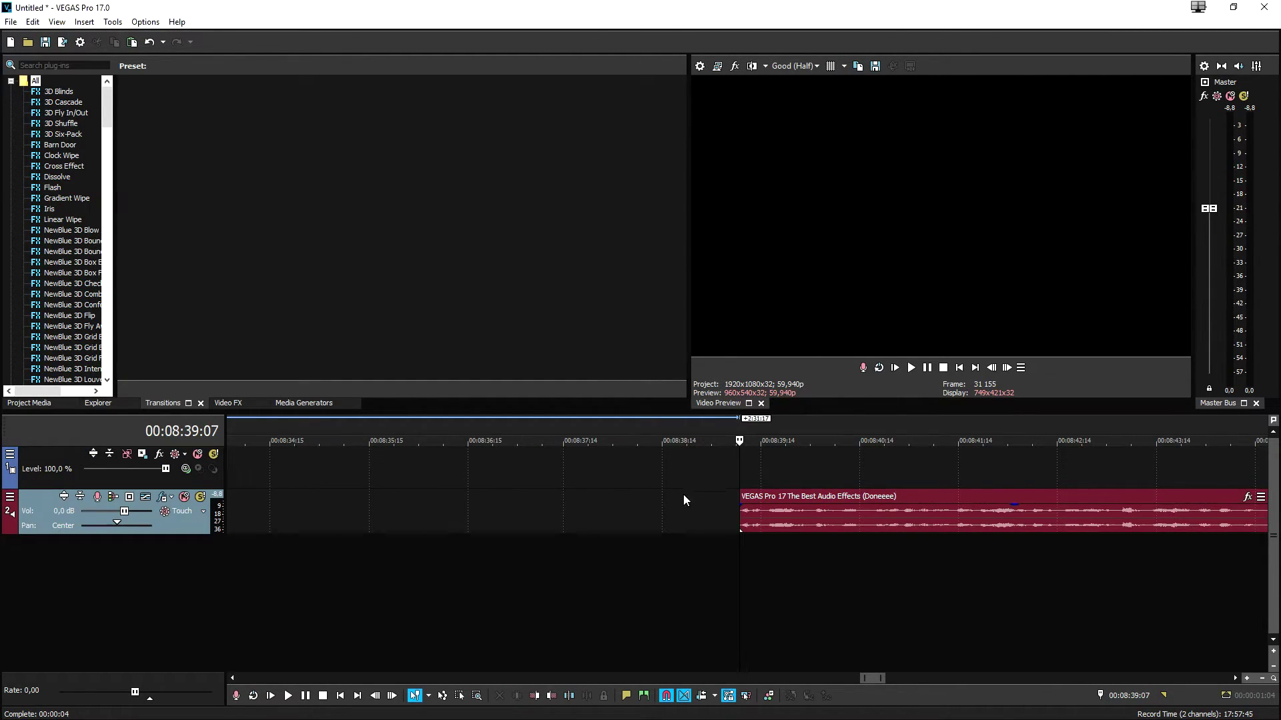
Step: Play the separate voice clip at about 00:08:39:02 to hear its original pitch
{"action": "left_click", "coordinate": [722, 467]}
{"action": "key", "text": "space"}
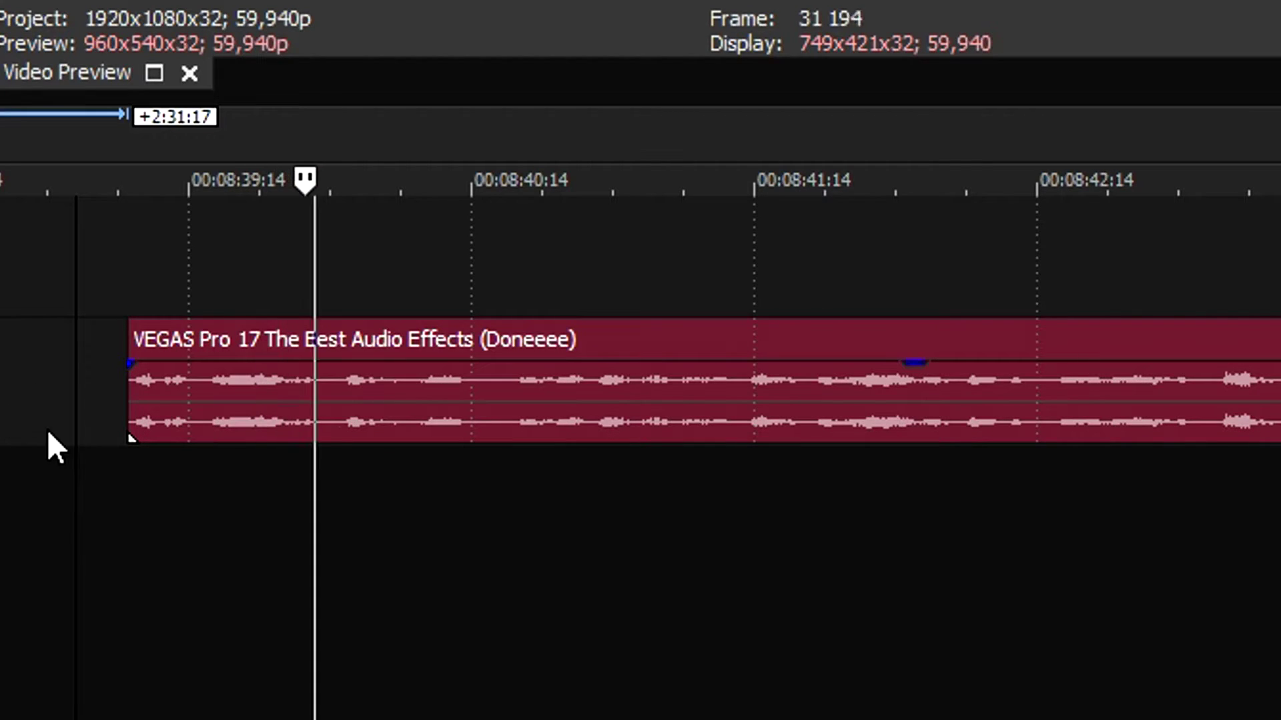
{"action": "scroll", "coordinate": [748, 527], "scroll_direction": "down", "scroll_amount": 2}
{"action": "scroll", "coordinate": [207, 305], "scroll_direction": "down", "scroll_amount": 1}
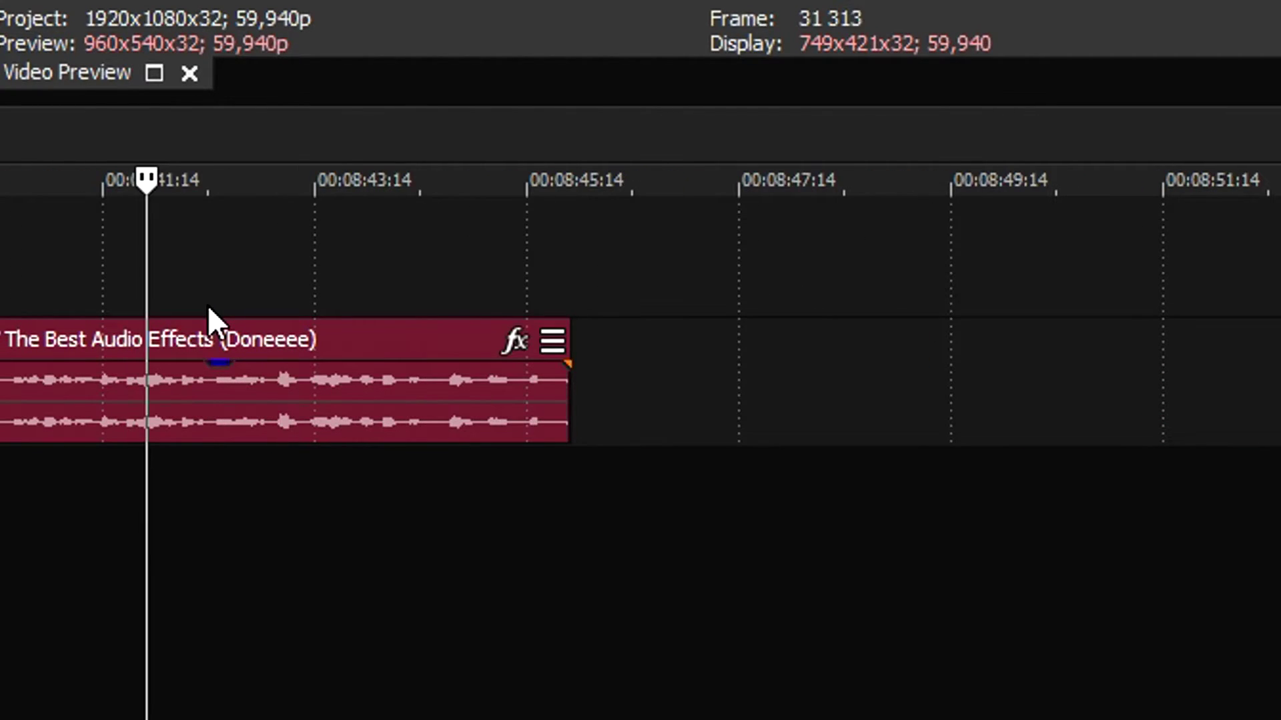
{"action": "scroll", "coordinate": [229, 309], "scroll_direction": "up", "scroll_amount": 1}
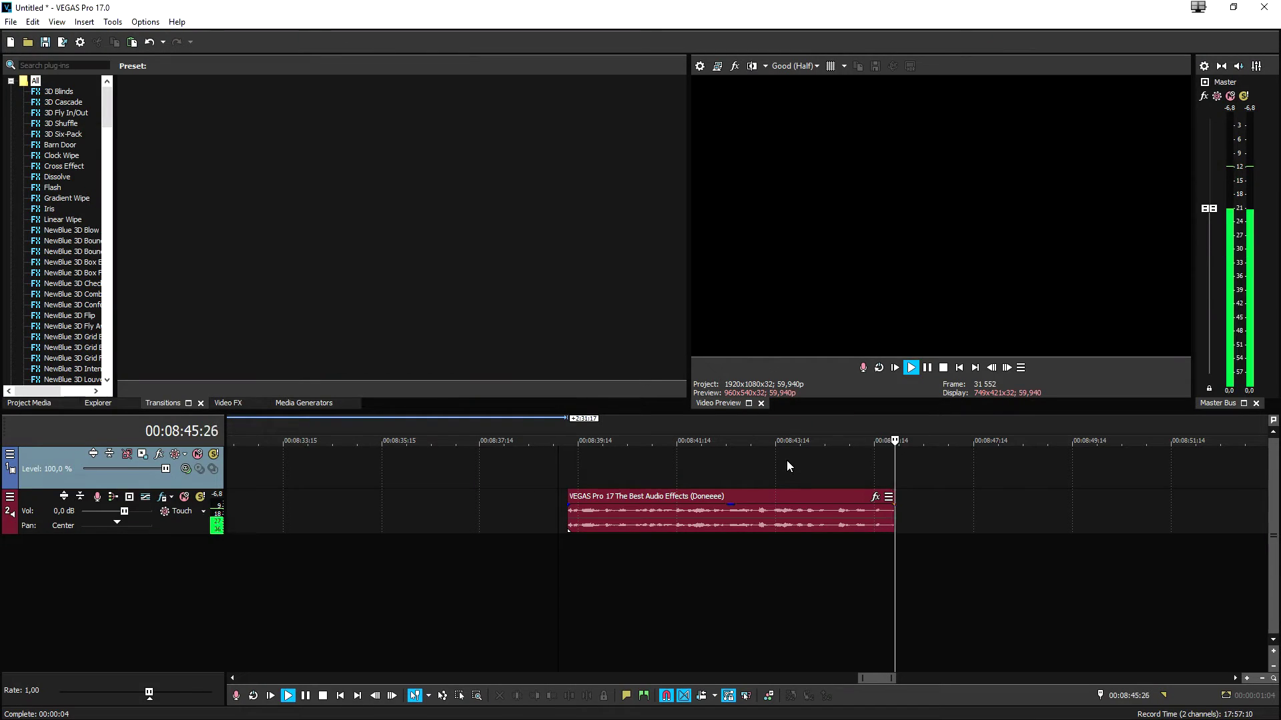
{"action": "key", "text": "space"}
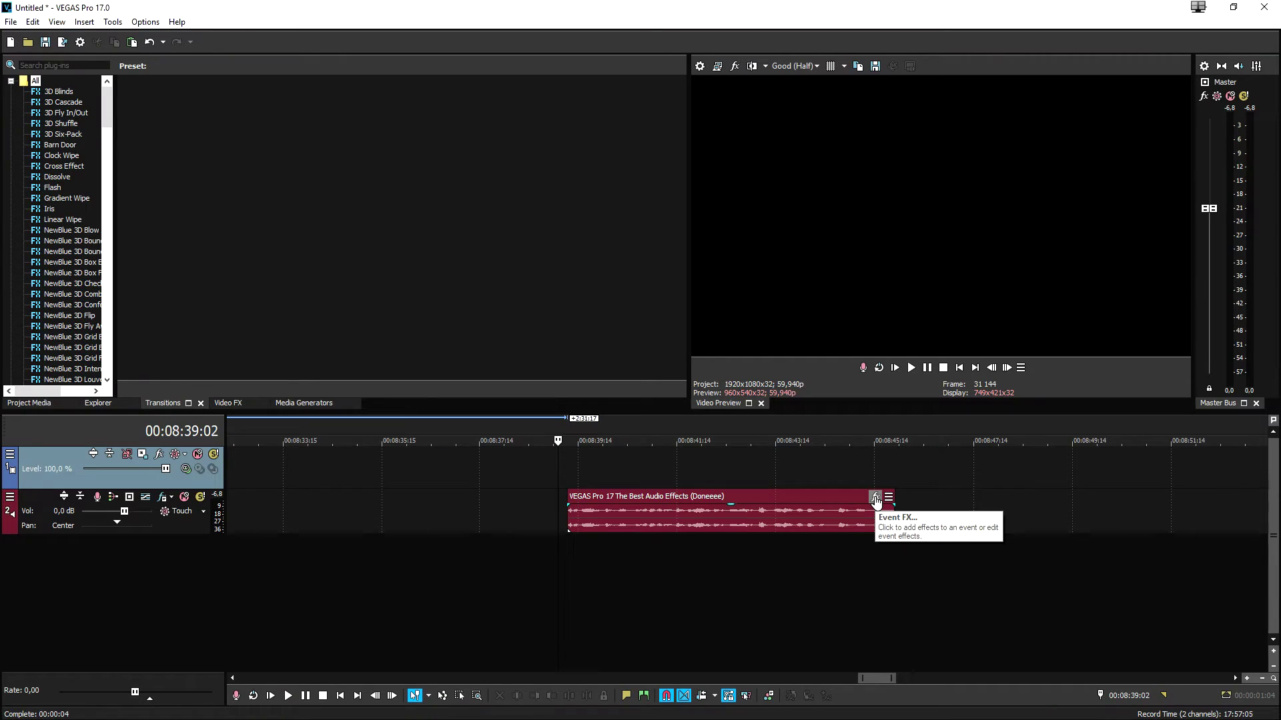
Step: Add the Pitch Shift effect to the voice clip and move its settings window clear of the meters
{"action": "left_click", "coordinate": [875, 498]}
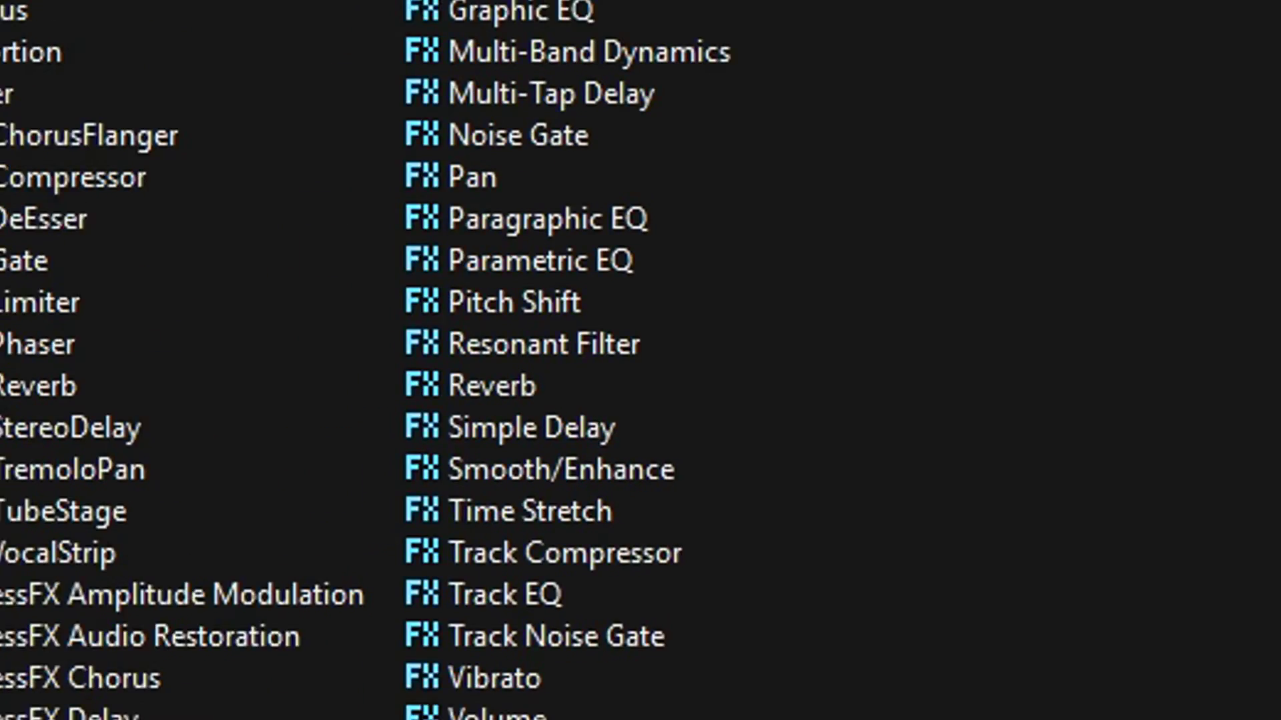
{"action": "left_click", "coordinate": [477, 323]}
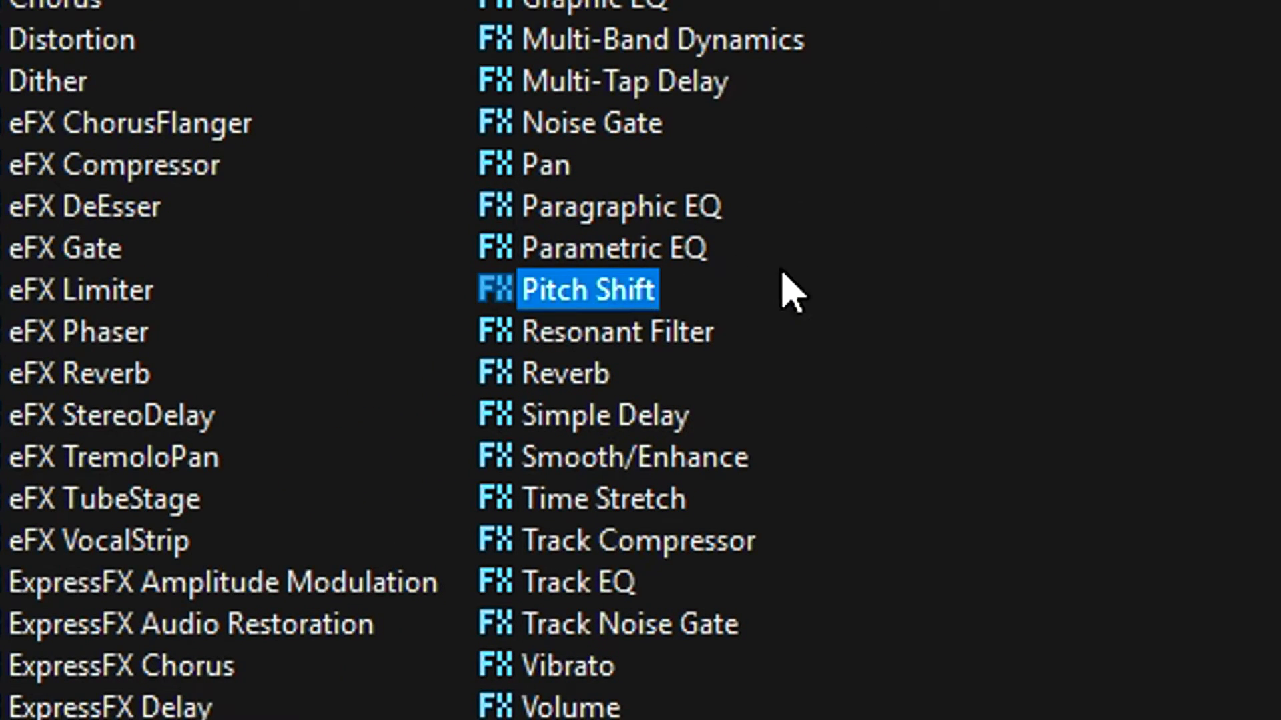
{"action": "left_click", "coordinate": [935, 326]}
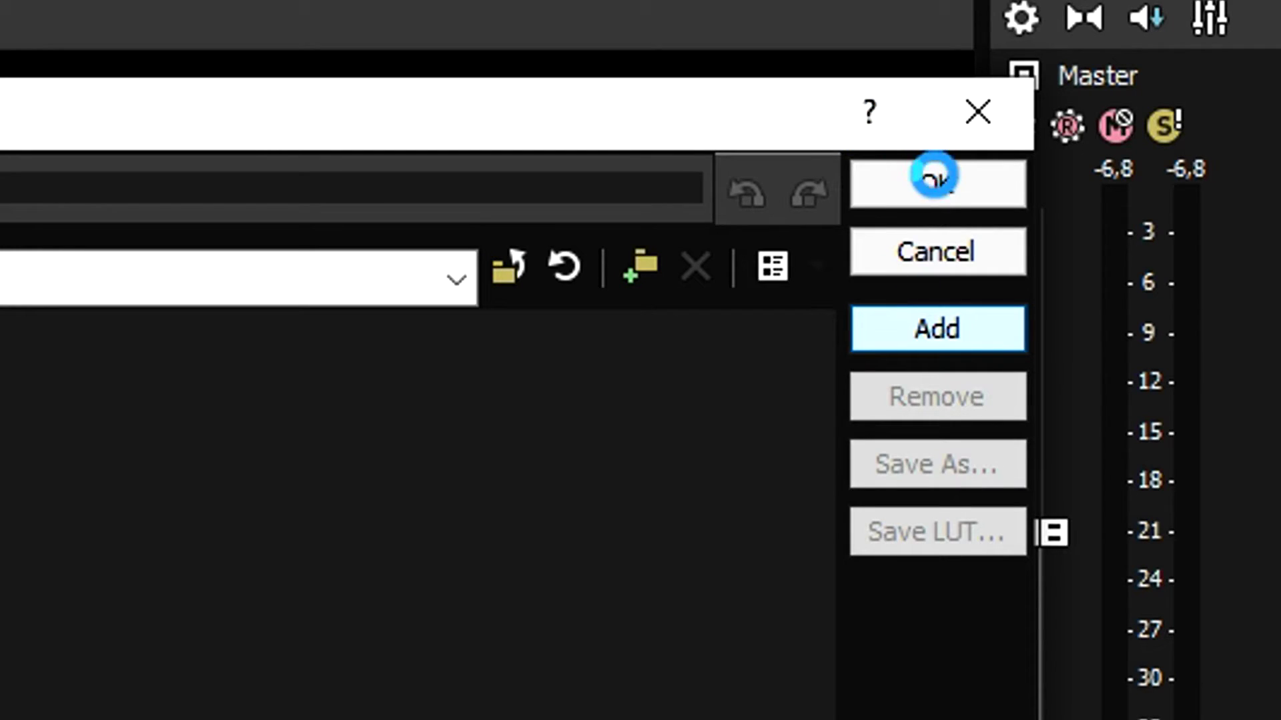
{"action": "left_click", "coordinate": [931, 193]}
{"action": "left_click_drag", "start_coordinate": [687, 94], "coordinate": [894, 58]}
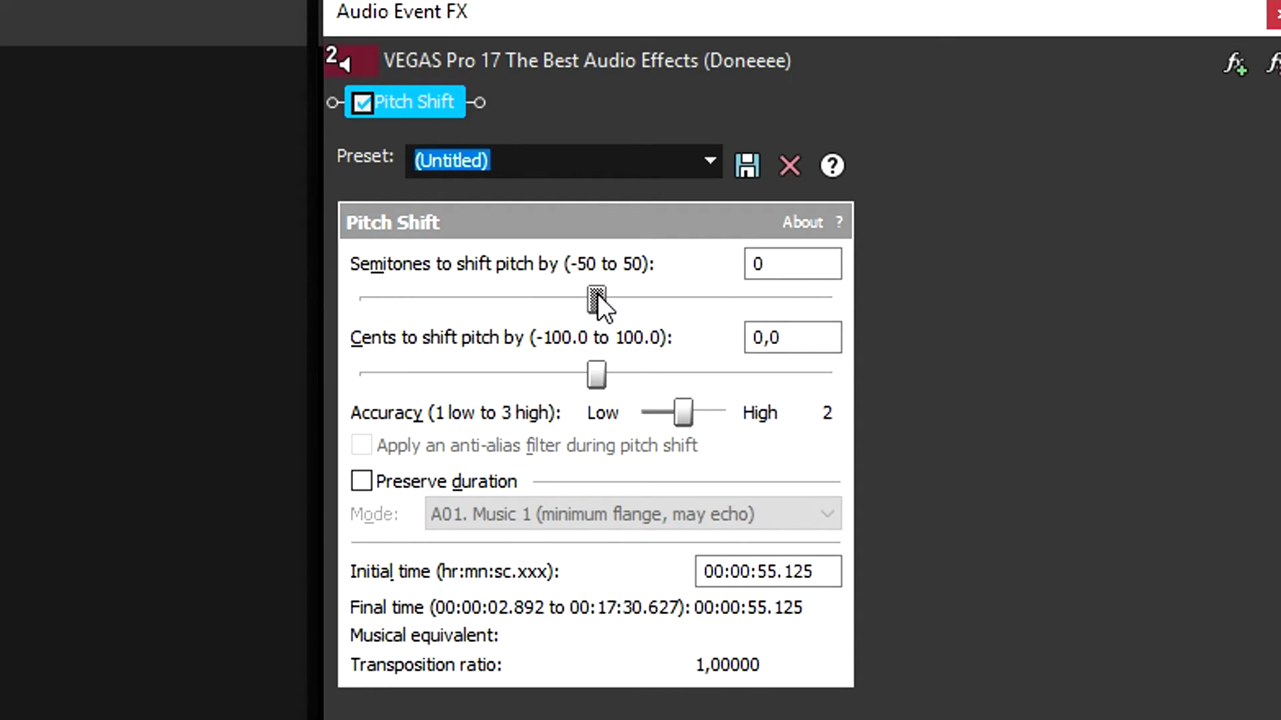
Step: Set the pitch shift to 4 semitones and play the voice clip from 00:08:38:18
{"action": "left_click_drag", "start_coordinate": [598, 294], "coordinate": [620, 298]}
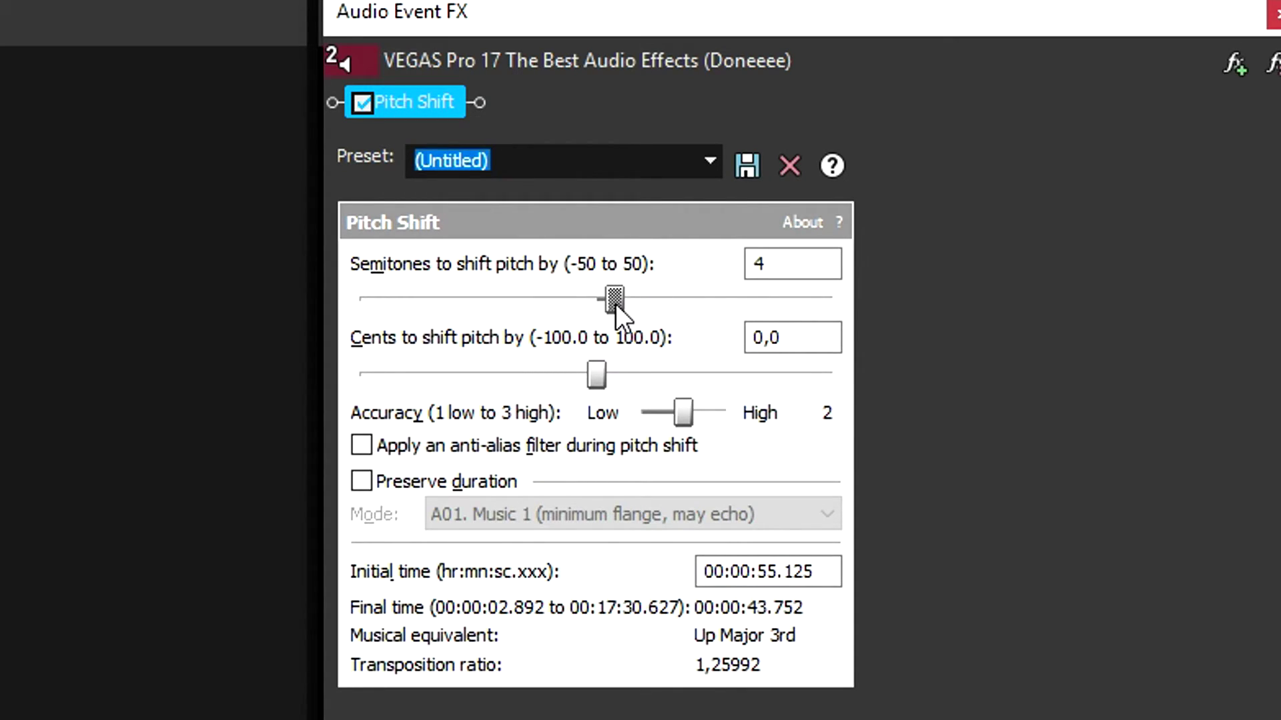
{"action": "left_click", "coordinate": [535, 441]}
{"action": "key", "text": "space"}
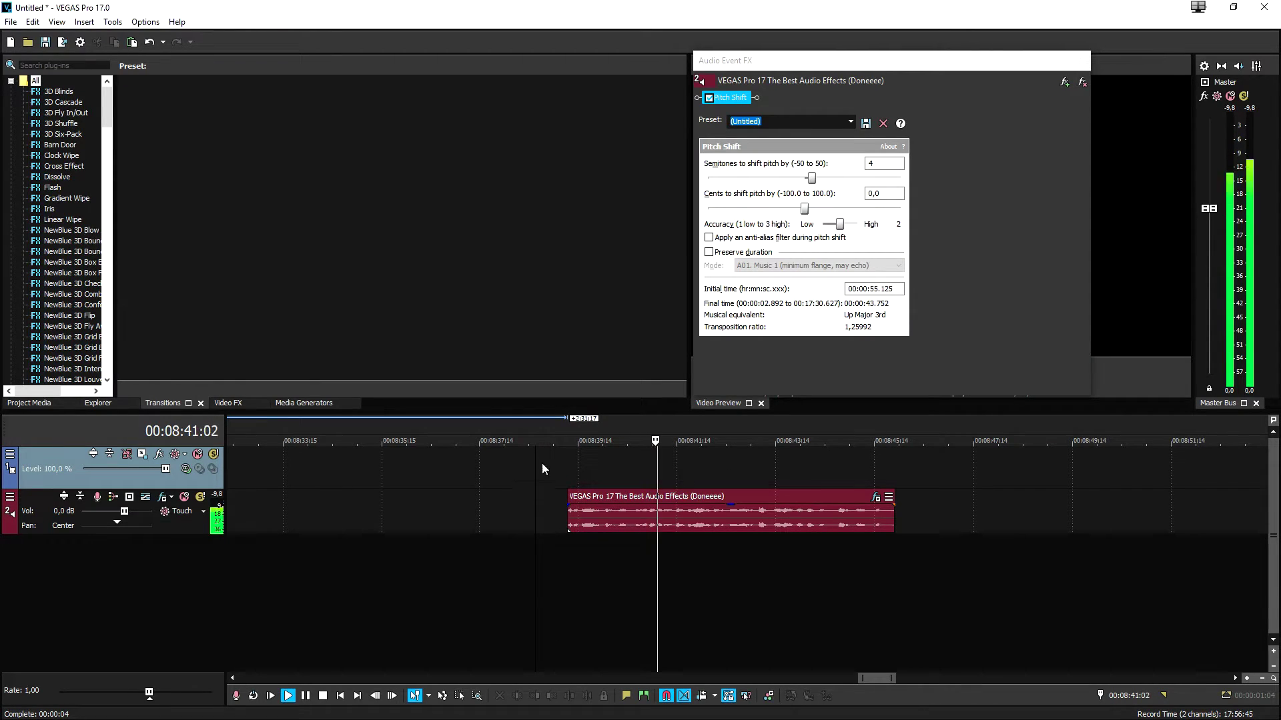
{"action": "key", "text": "space"}
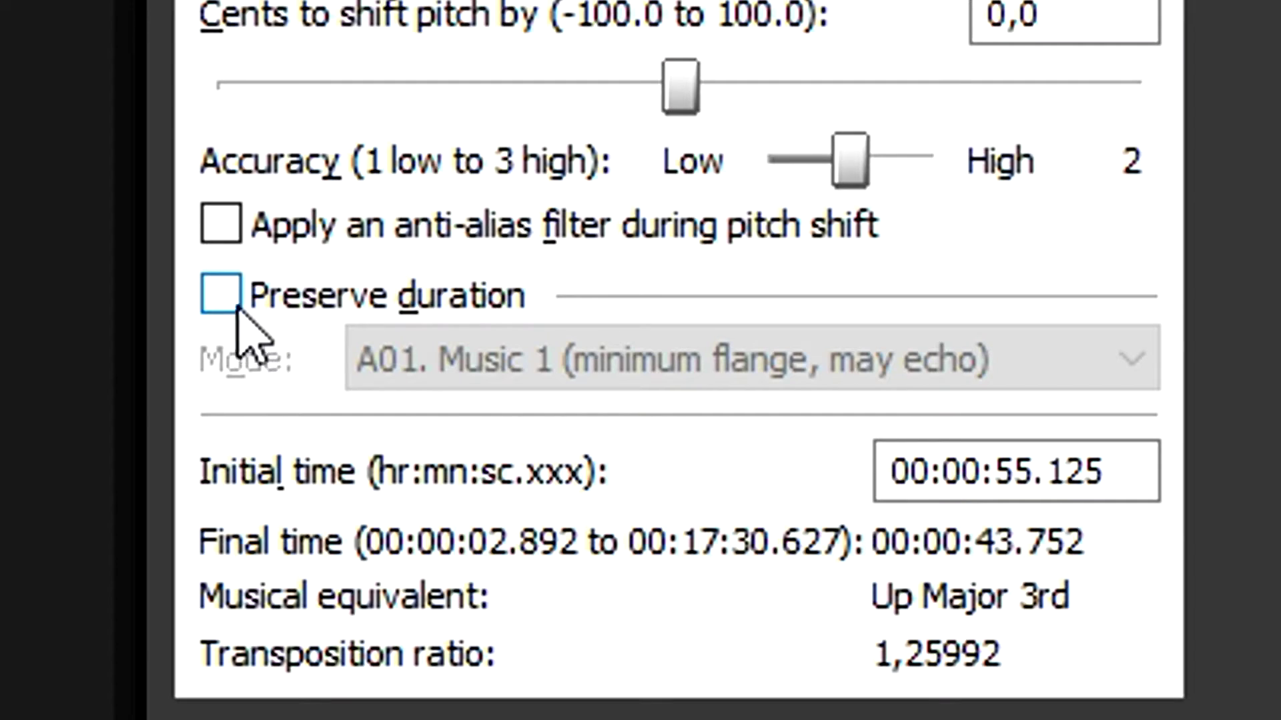
Step: Preserve the clip's duration with the A07. Speech 1 mode and play the voice clip from 00:08:38:25
{"action": "left_click", "coordinate": [710, 254]}
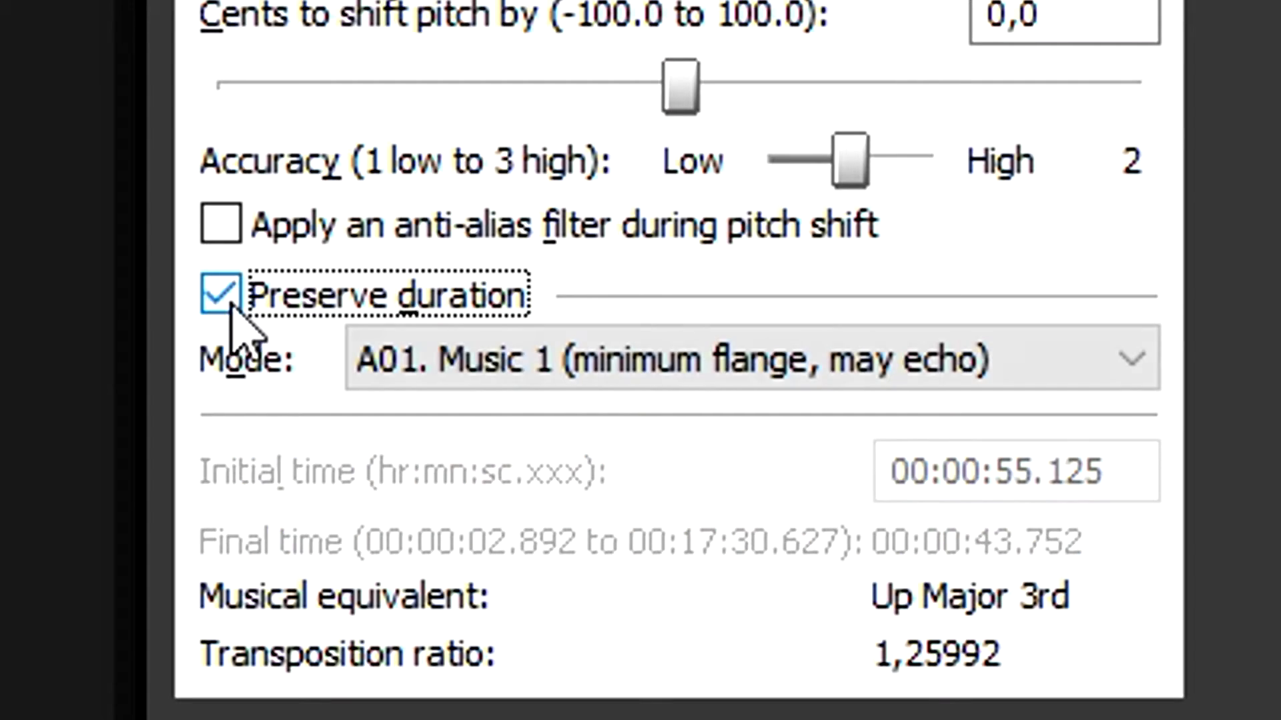
{"action": "left_click", "coordinate": [354, 360]}
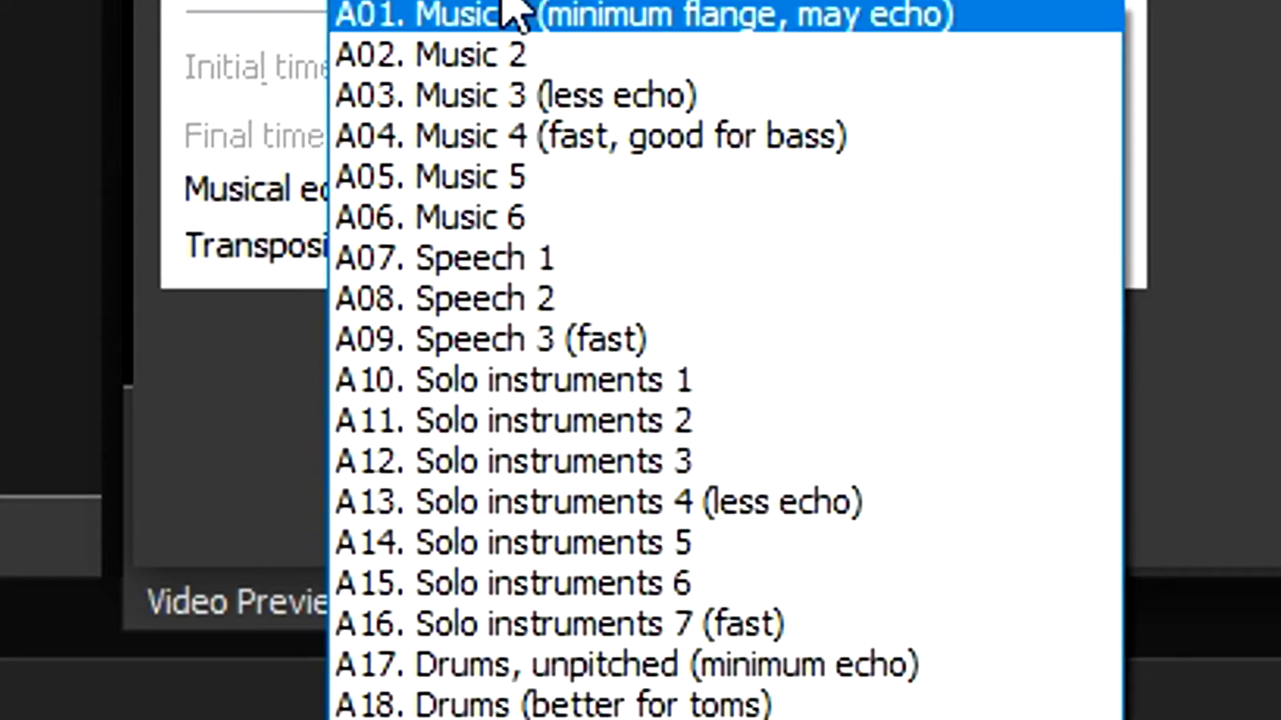
{"action": "left_click", "coordinate": [605, 257]}
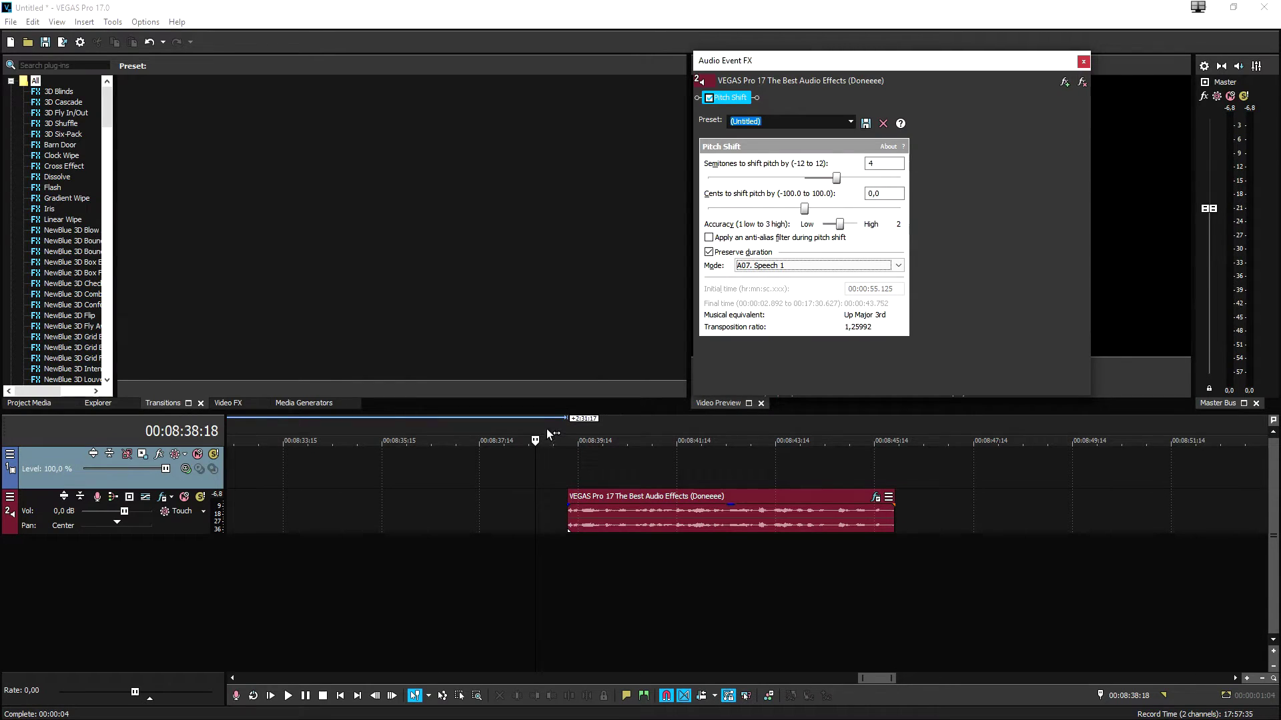
{"action": "left_click", "coordinate": [548, 434]}
{"action": "key", "text": "space"}
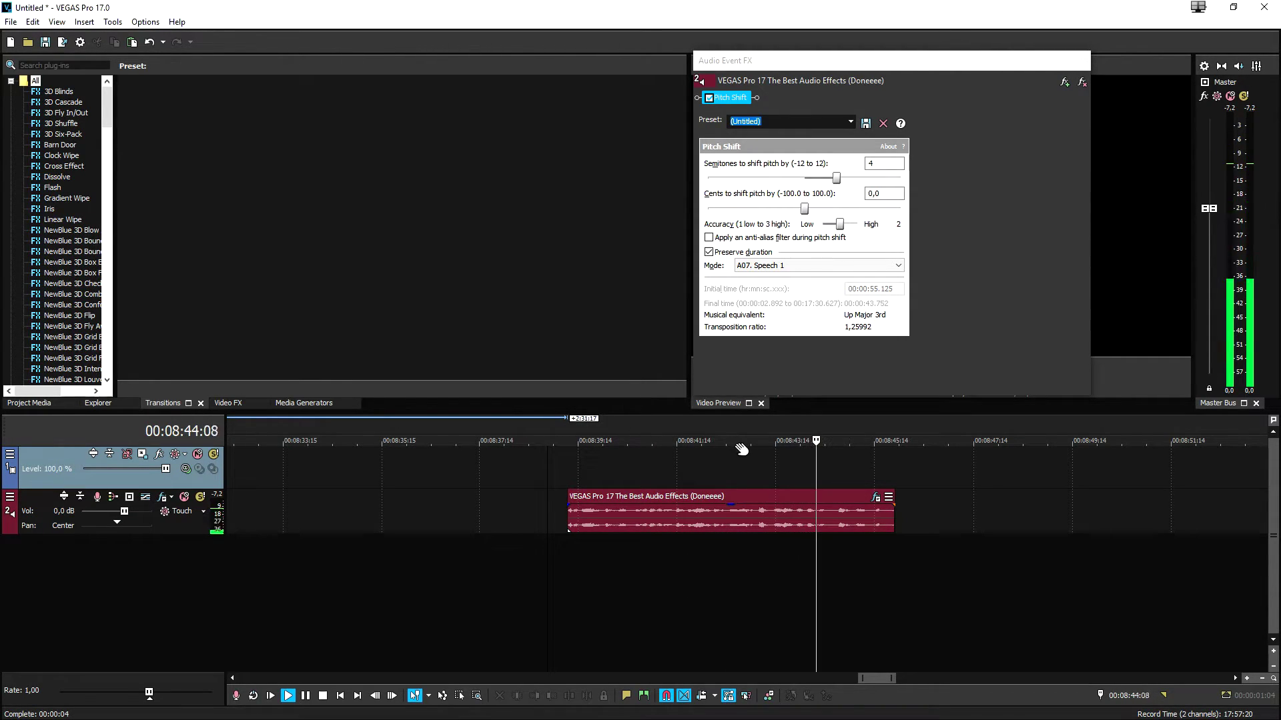
{"action": "key", "text": "space"}
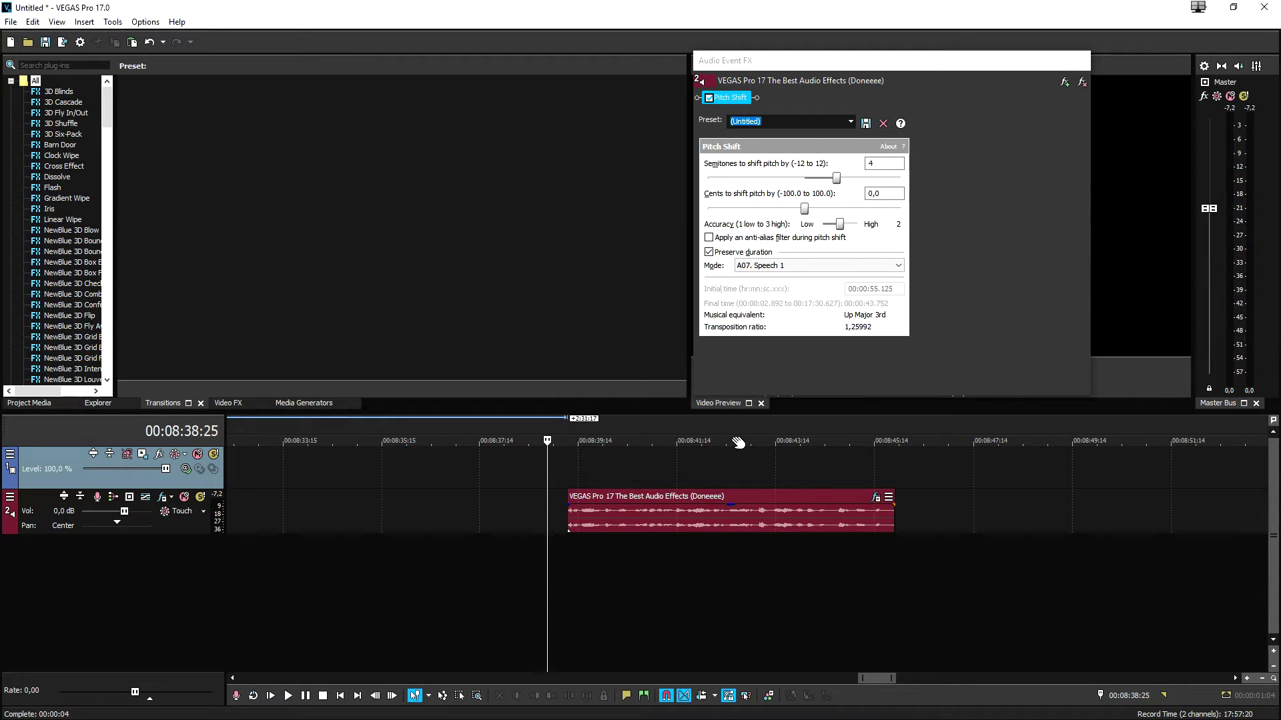
Step: Raise the pitch shift to 9 semitones and set the playback start to 00:08:38:27
{"action": "left_click_drag", "start_coordinate": [836, 178], "coordinate": [877, 178]}
{"action": "left_click", "coordinate": [550, 426]}
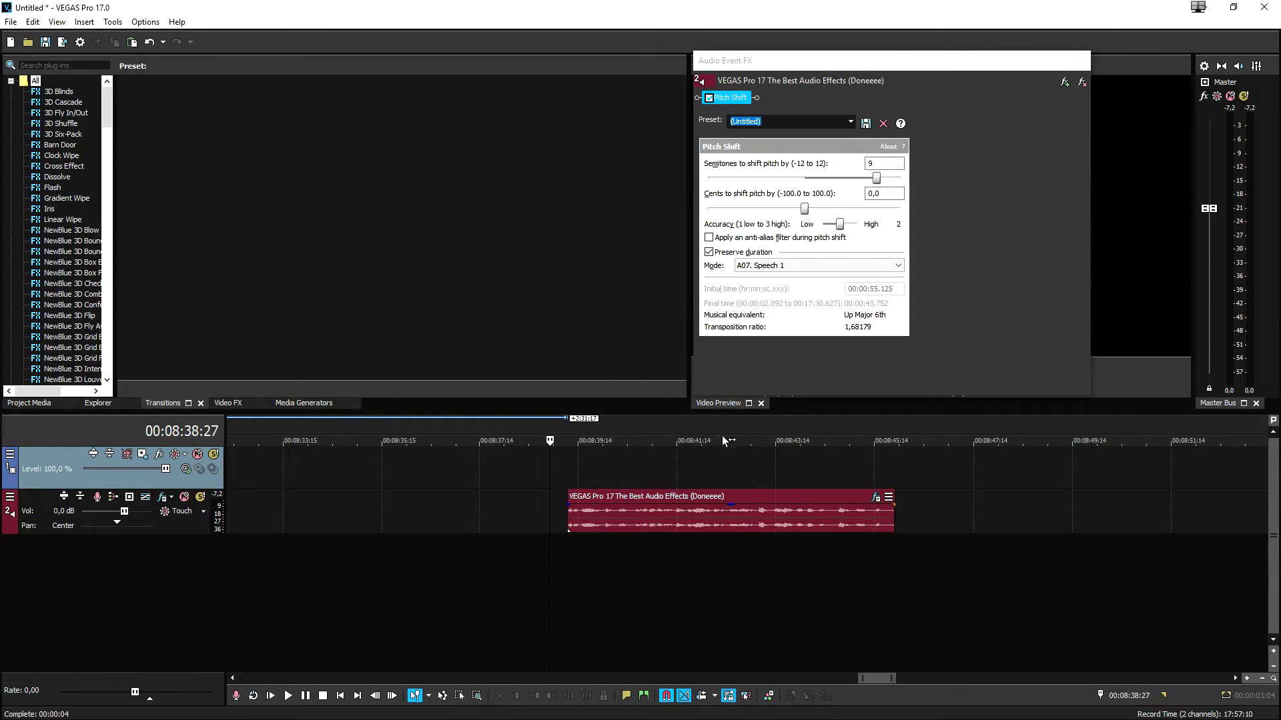
{"action": "scroll", "coordinate": [726, 449], "scroll_direction": "up", "scroll_amount": 1}
{"action": "scroll", "coordinate": [731, 458], "scroll_direction": "down", "scroll_amount": 1}
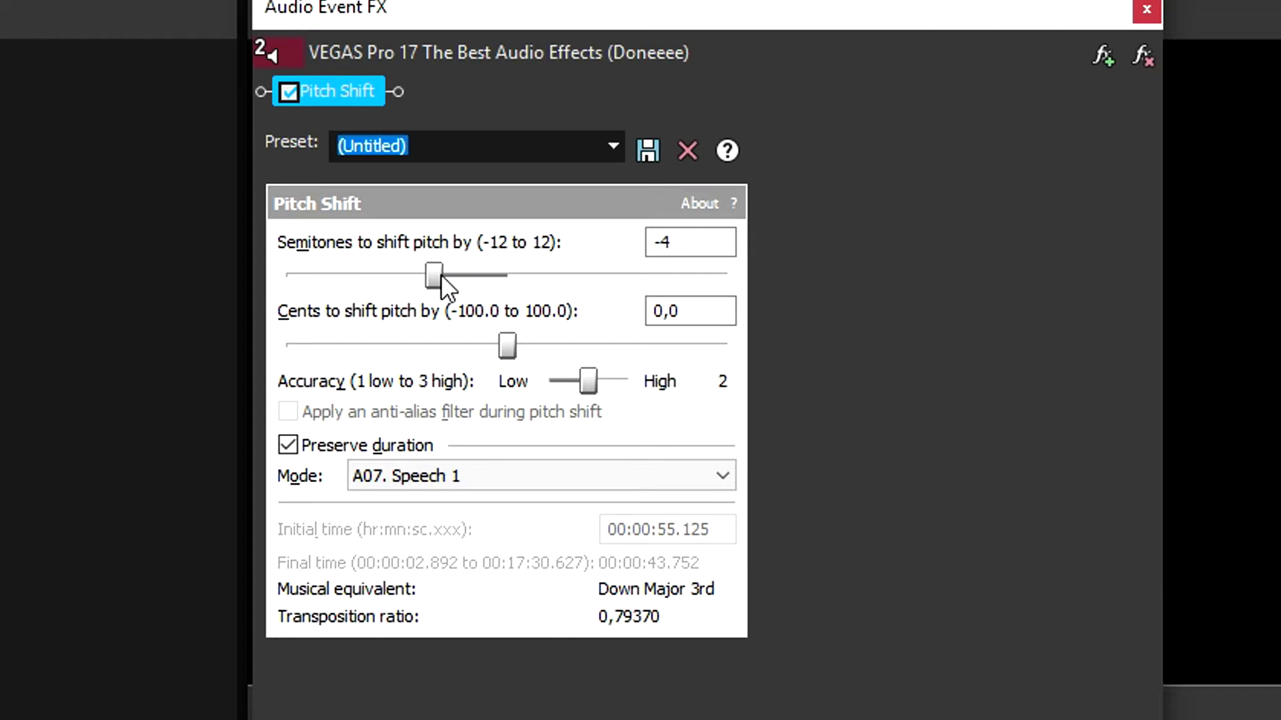
Step: Set the pitch shift to -5 semitones and 100 cents
{"action": "left_click_drag", "start_coordinate": [442, 275], "coordinate": [423, 274]}
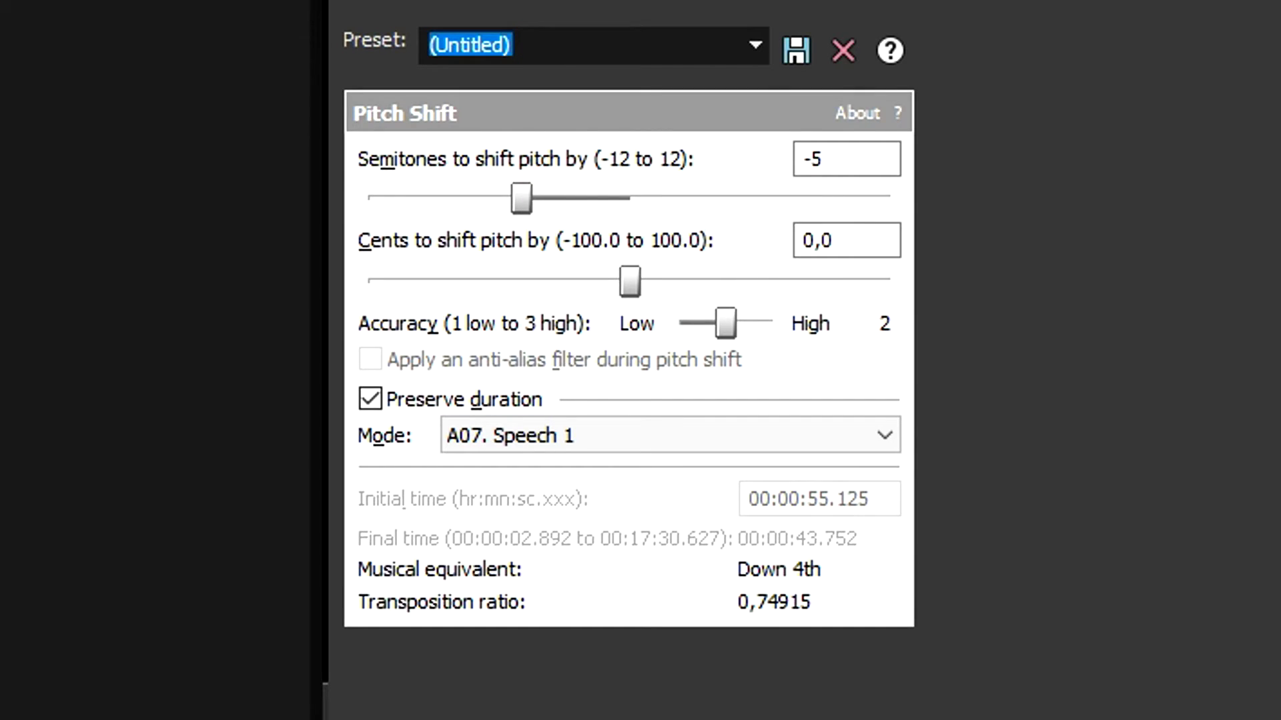
{"action": "mouse_move", "coordinate": [630, 282]}
{"action": "left_mouse_down"}
{"action": "mouse_move", "coordinate": [911, 283]}
{"action": "mouse_move", "coordinate": [895, 280]}
{"action": "left_mouse_up"}
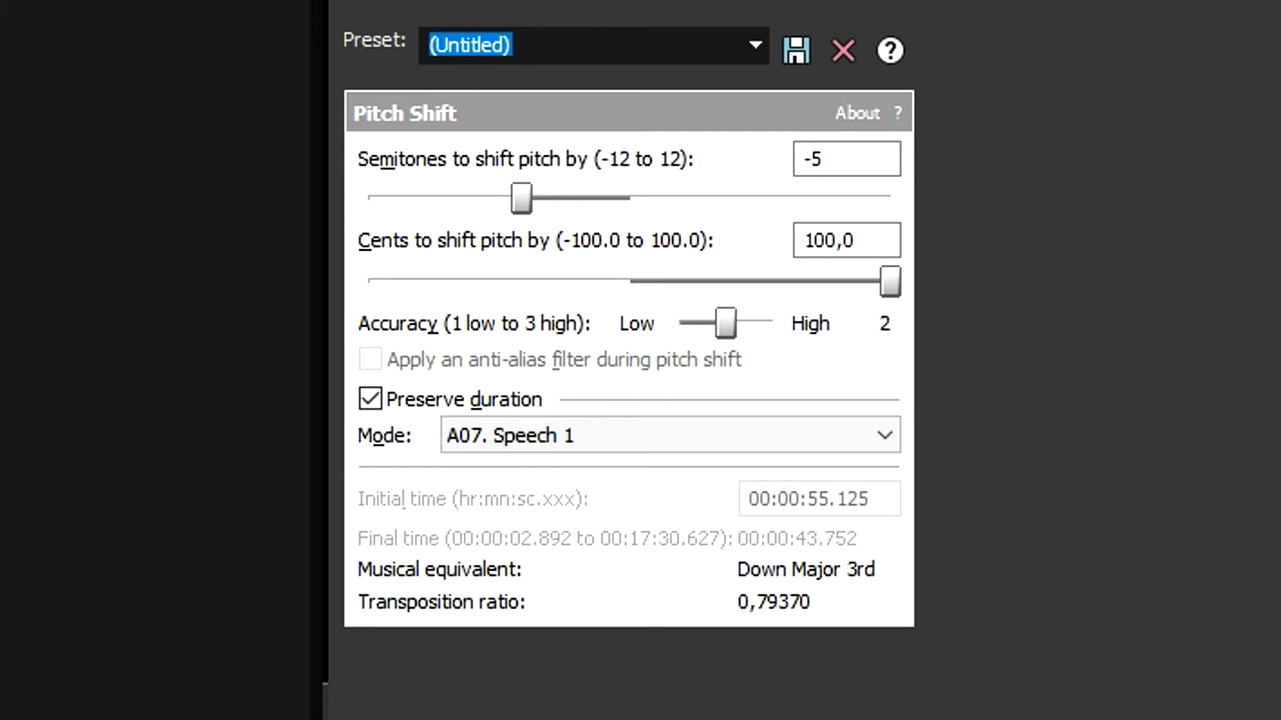
Step: Set the pitch shift to -3 semitones and 0 cents with accuracy 3, and play the voice clip
{"action": "mouse_move", "coordinate": [887, 283]}
{"action": "left_mouse_down"}
{"action": "mouse_move", "coordinate": [328, 291]}
{"action": "mouse_move", "coordinate": [395, 639]}
{"action": "left_mouse_up"}
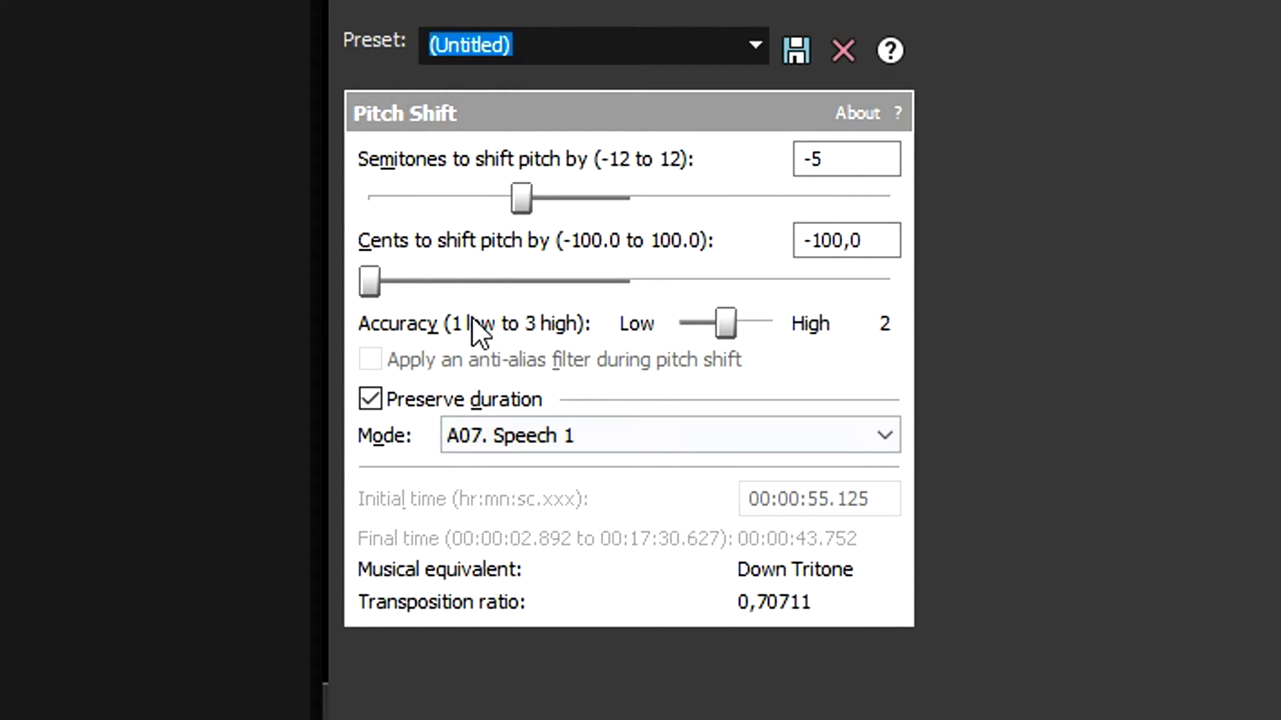
{"action": "left_click_drag", "start_coordinate": [522, 205], "coordinate": [578, 205]}
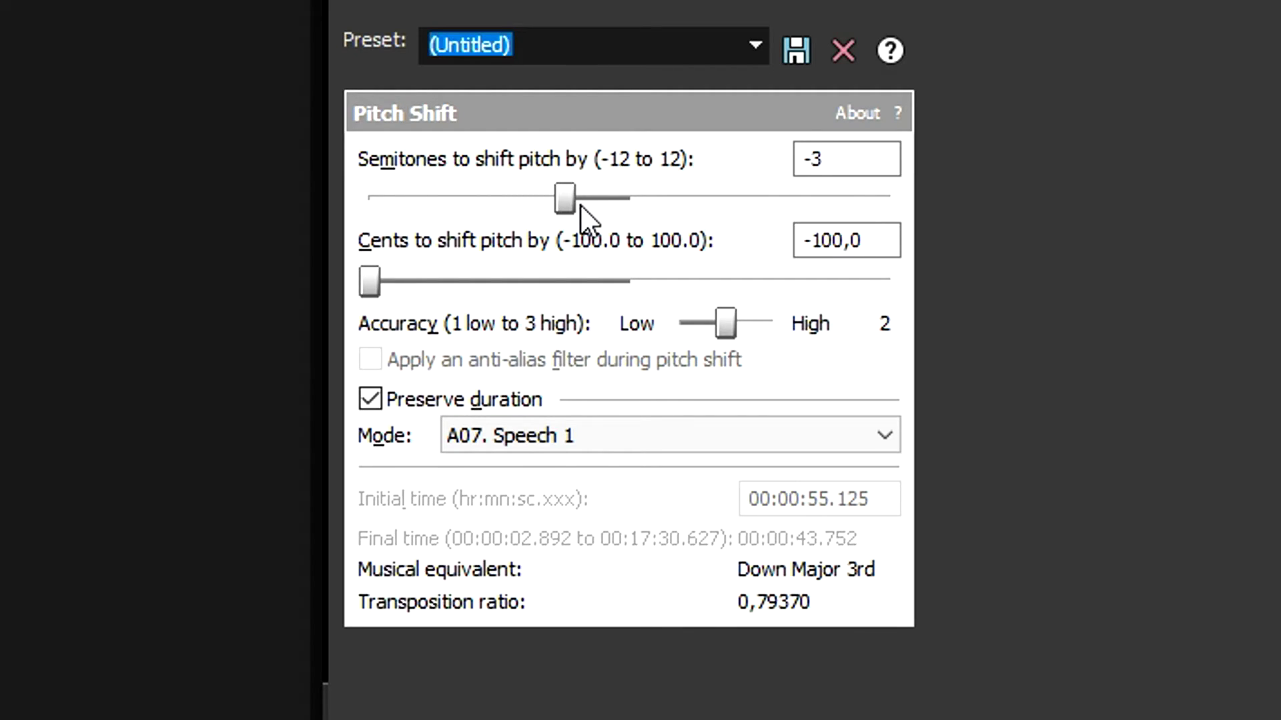
{"action": "left_click_drag", "start_coordinate": [375, 286], "coordinate": [629, 280]}
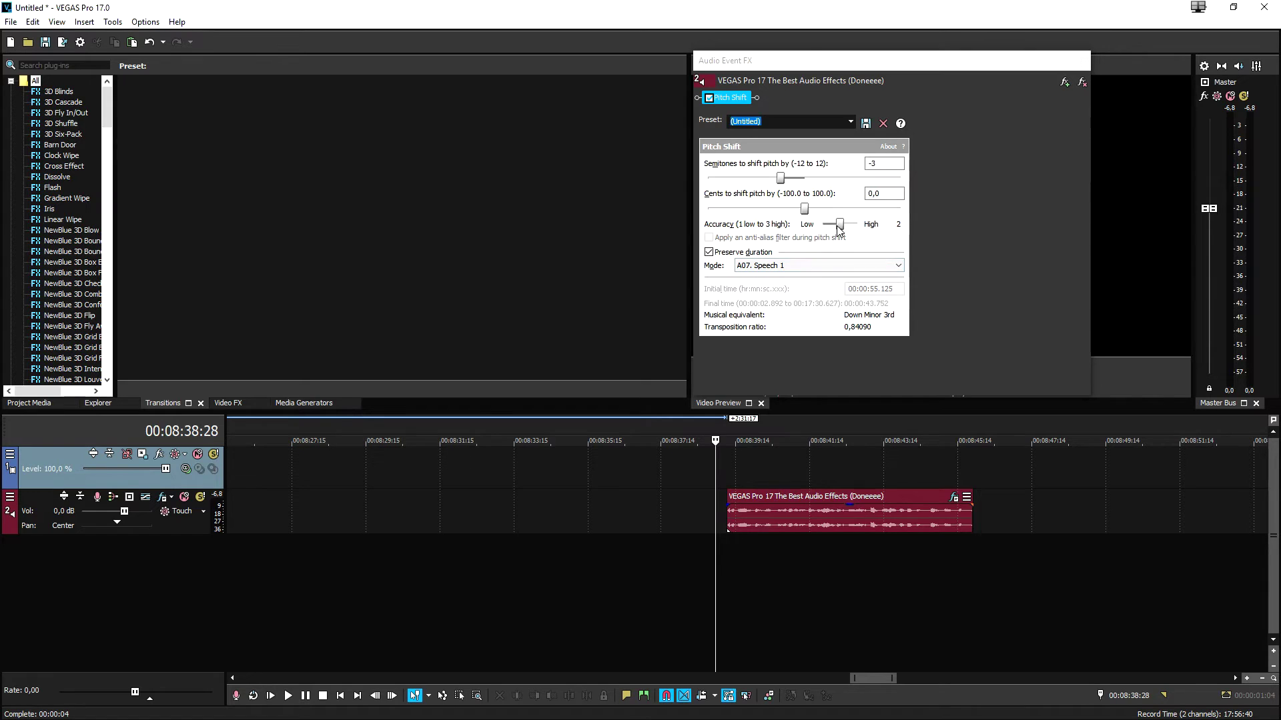
{"action": "left_click_drag", "start_coordinate": [726, 323], "coordinate": [771, 323]}
{"action": "key", "text": "space"}
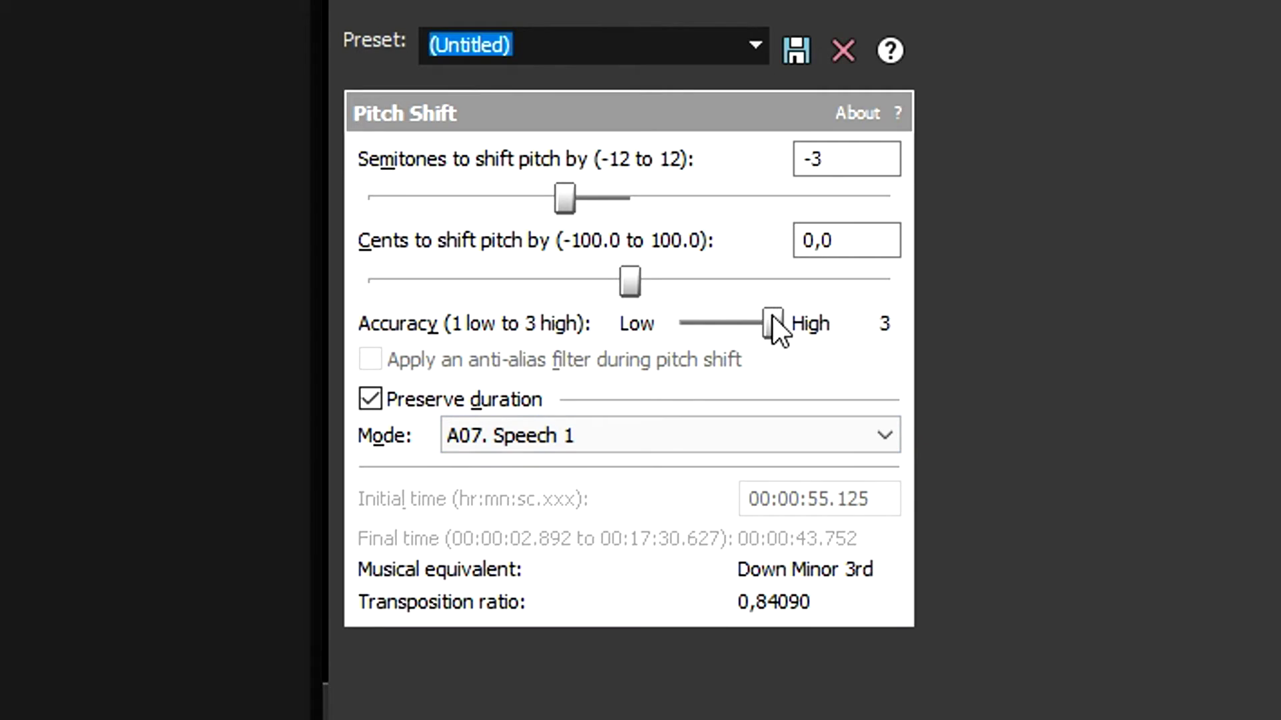
Step: Try accuracy 1 with pitch shifts of 0, 4 and -4 semitones, and set the playback start to 00:08:39:07
{"action": "left_click_drag", "start_coordinate": [773, 324], "coordinate": [680, 325]}
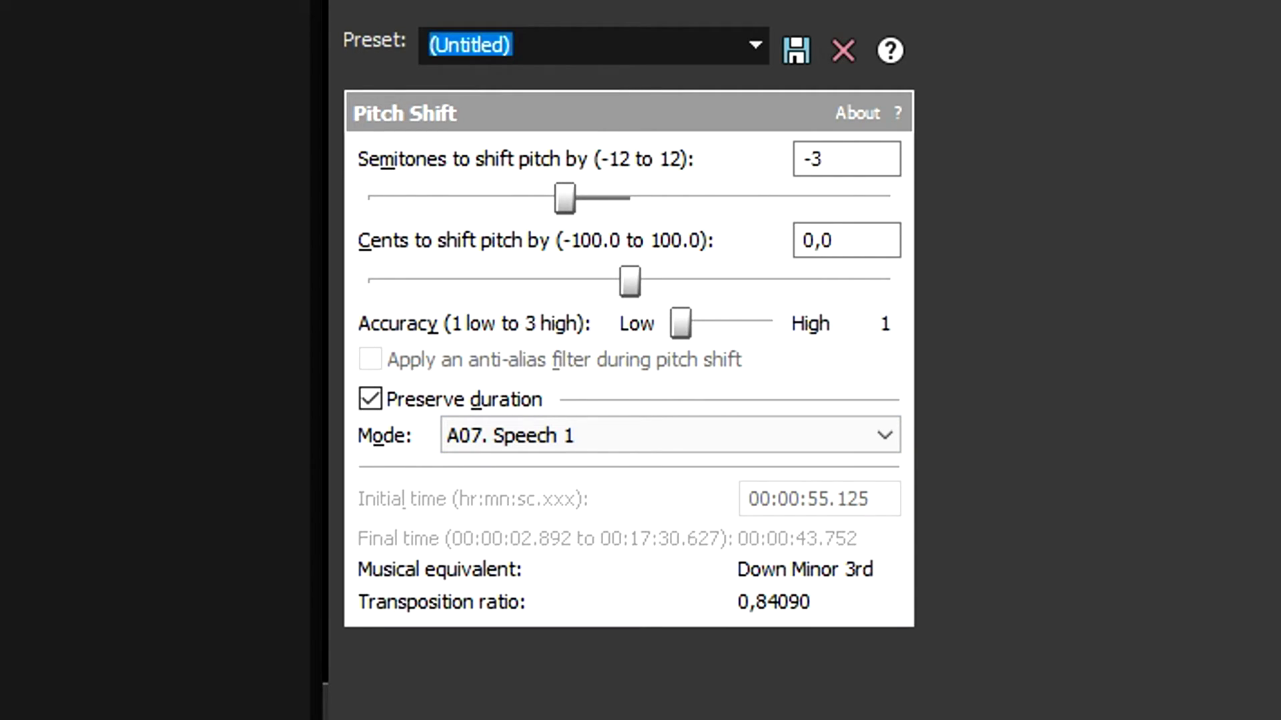
{"action": "left_click_drag", "start_coordinate": [569, 199], "coordinate": [639, 200]}
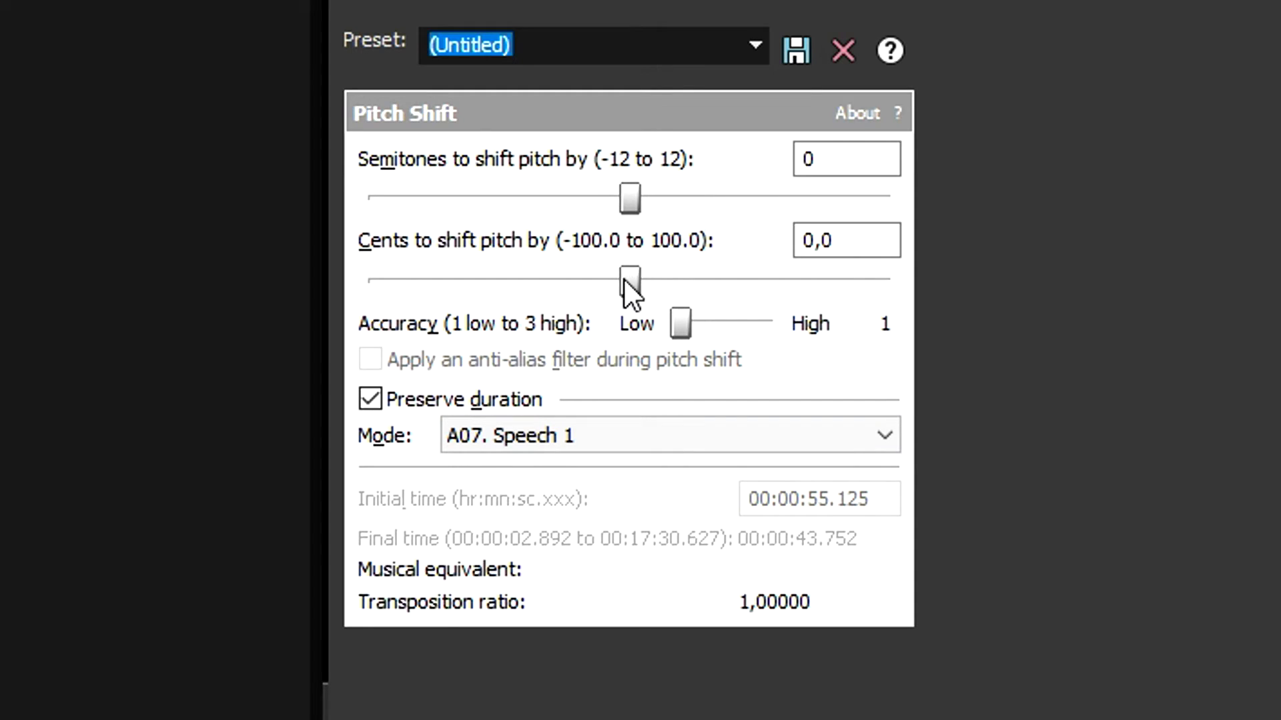
{"action": "left_click_drag", "start_coordinate": [632, 203], "coordinate": [733, 204]}
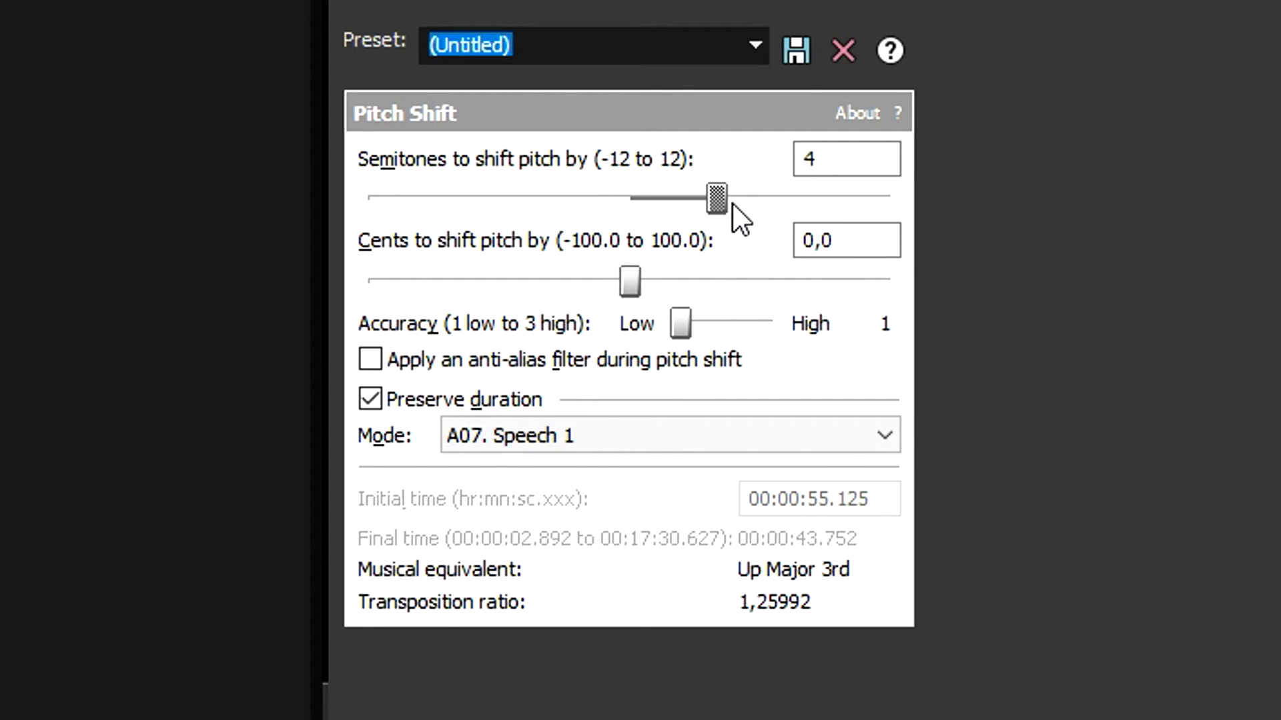
{"action": "left_click_drag", "start_coordinate": [703, 197], "coordinate": [554, 196]}
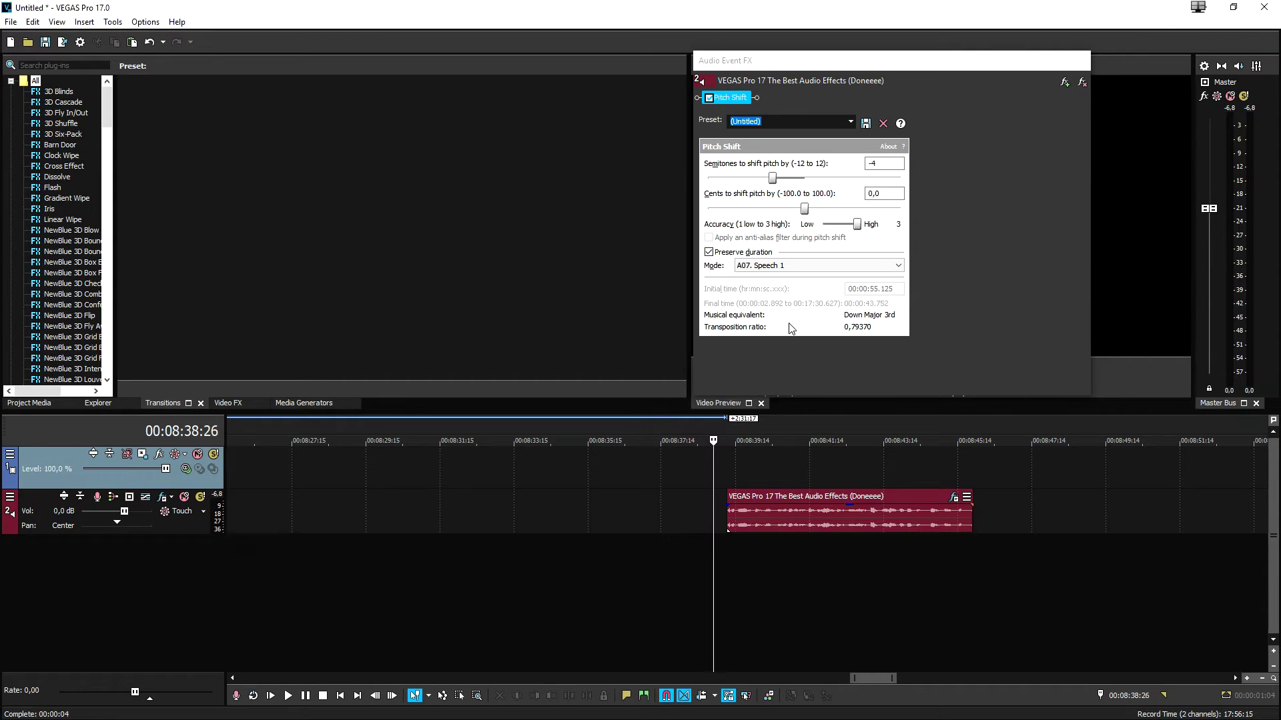
{"action": "left_click", "coordinate": [739, 417]}
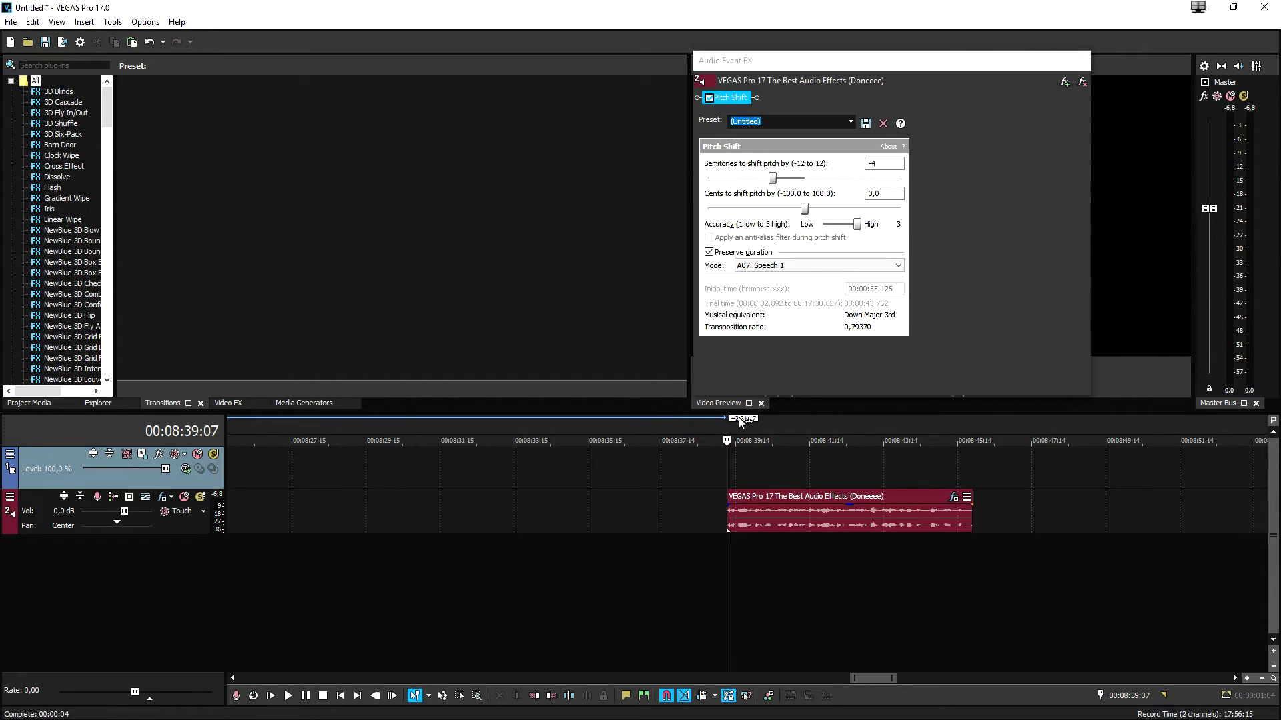
Step: Switch the preserve-duration mode to A09. Speech 3 (fast), set the shift to 4 semitones and play the clip from 00:08:39:03
{"action": "left_click", "coordinate": [770, 266]}
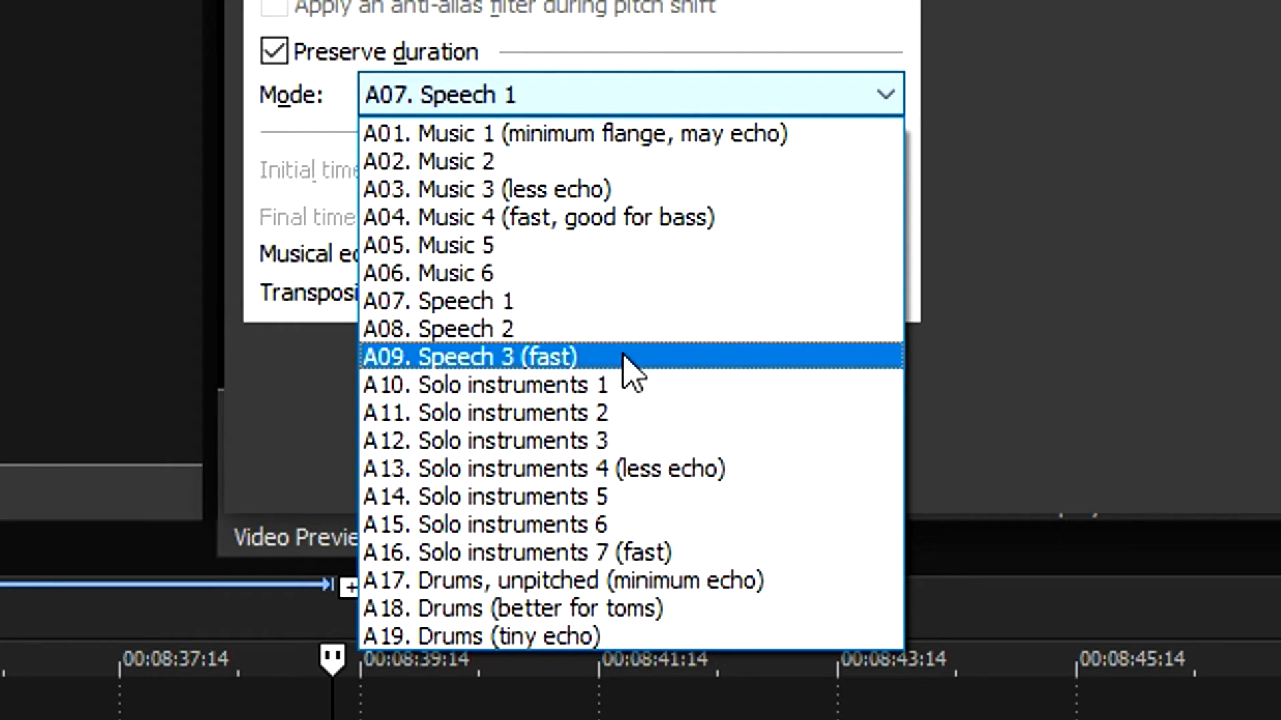
{"action": "left_click", "coordinate": [581, 359]}
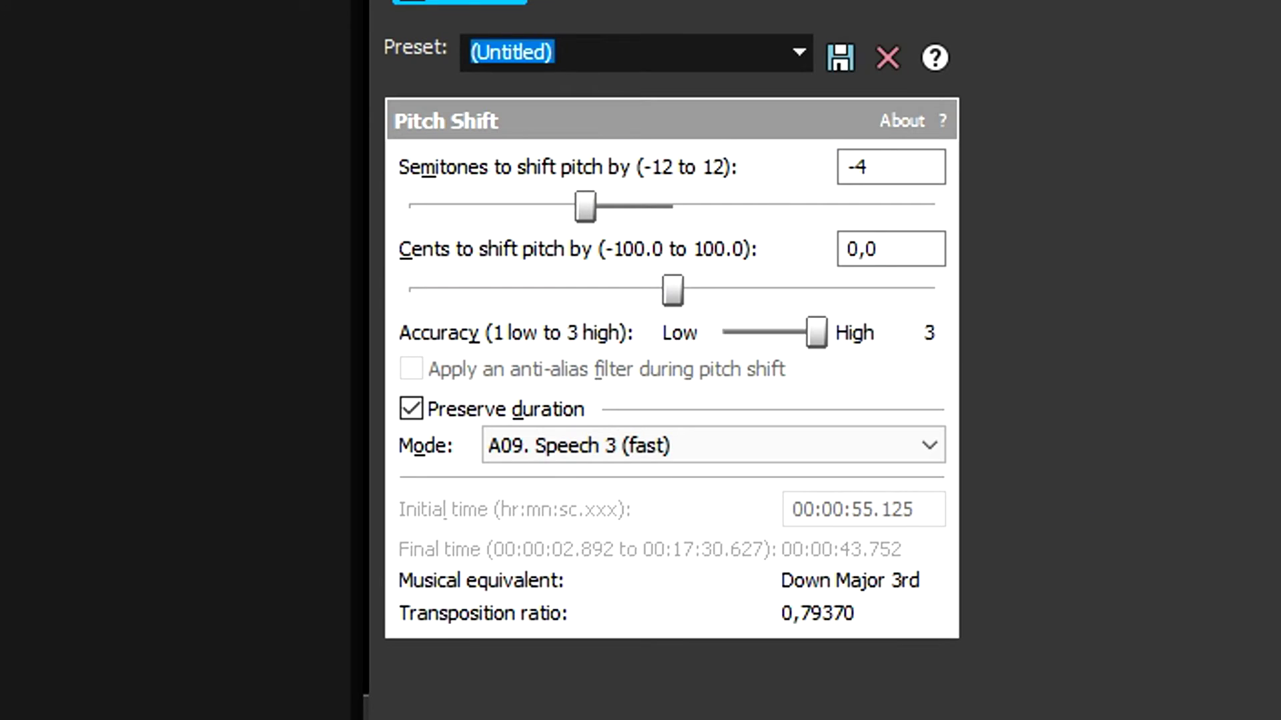
{"action": "left_click_drag", "start_coordinate": [610, 217], "coordinate": [766, 212]}
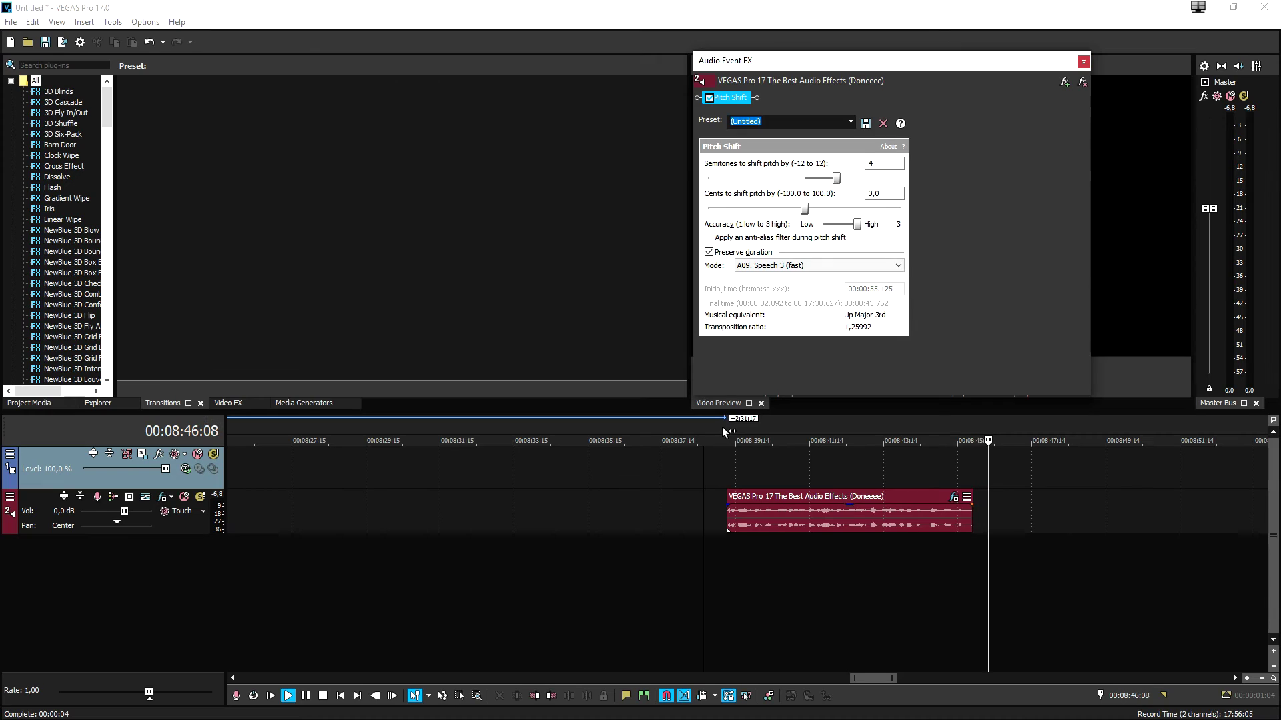
{"action": "left_click", "coordinate": [722, 430]}
{"action": "key", "text": "space"}
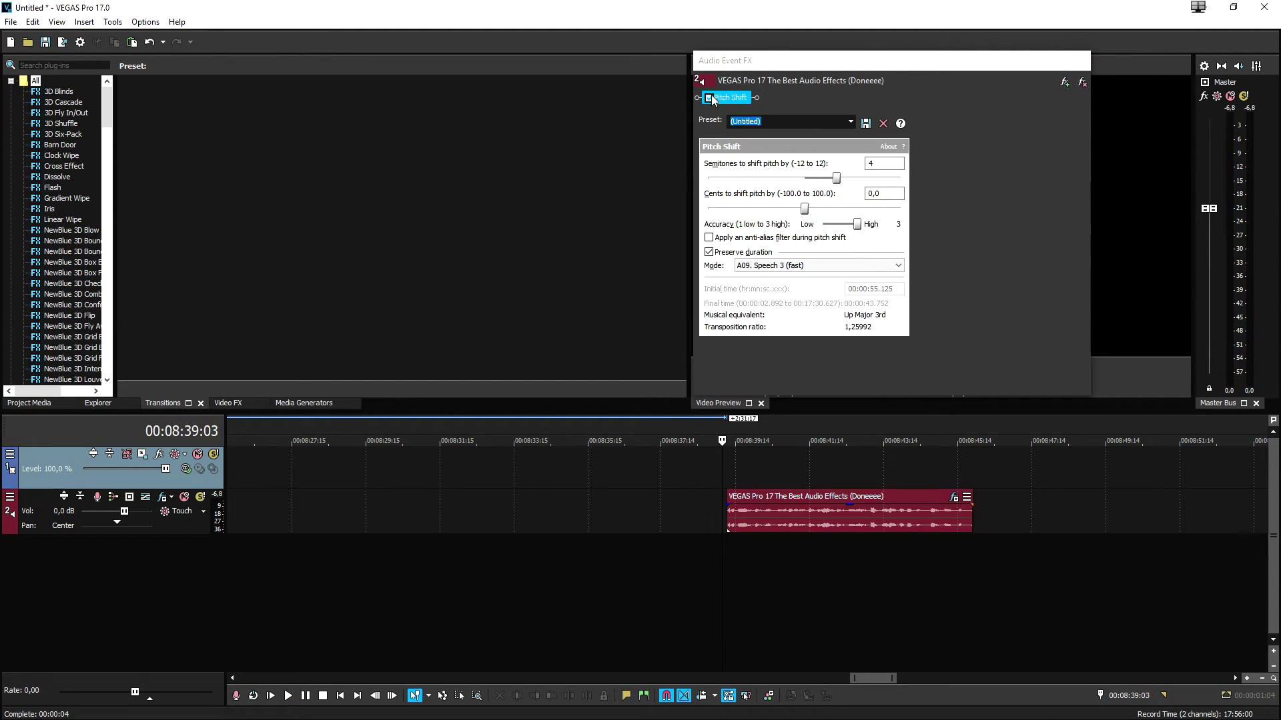
Step: Add a Reverb effect to the voice clip's effect chain and reset the pitch shift to 0 semitones
{"action": "left_click", "coordinate": [1064, 82]}
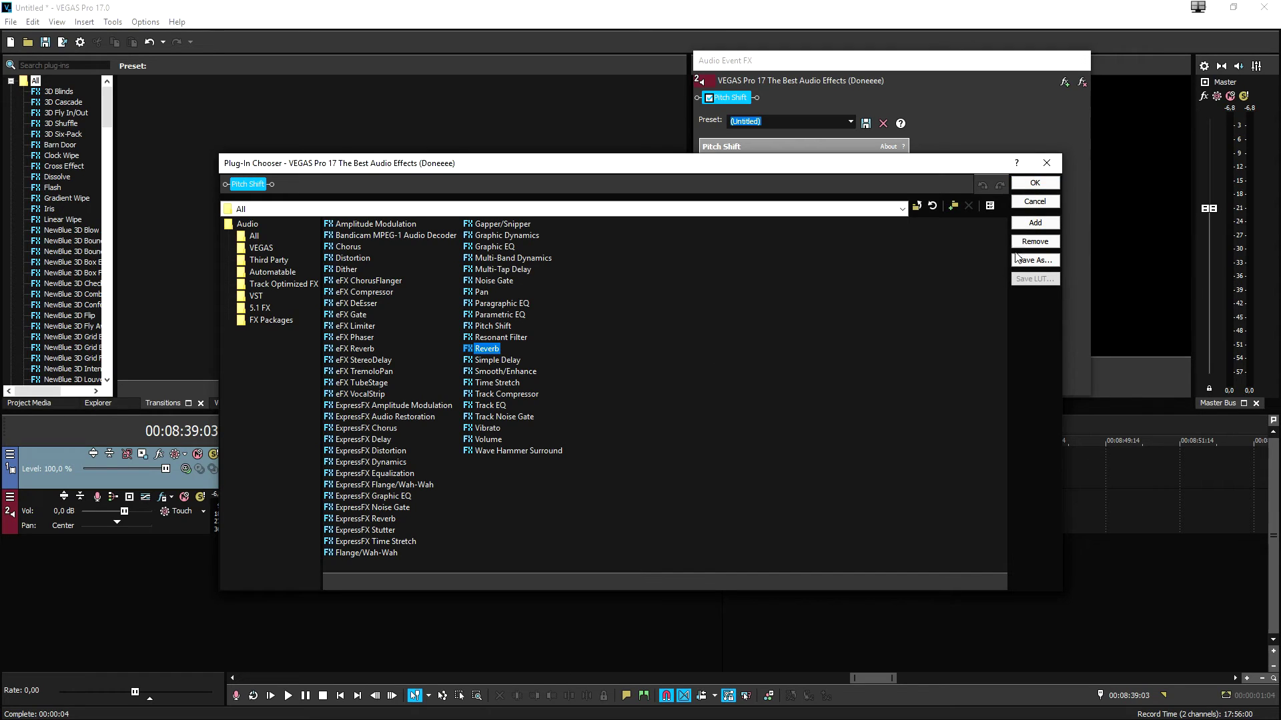
{"action": "left_click", "coordinate": [1034, 222]}
{"action": "left_click", "coordinate": [1035, 183]}
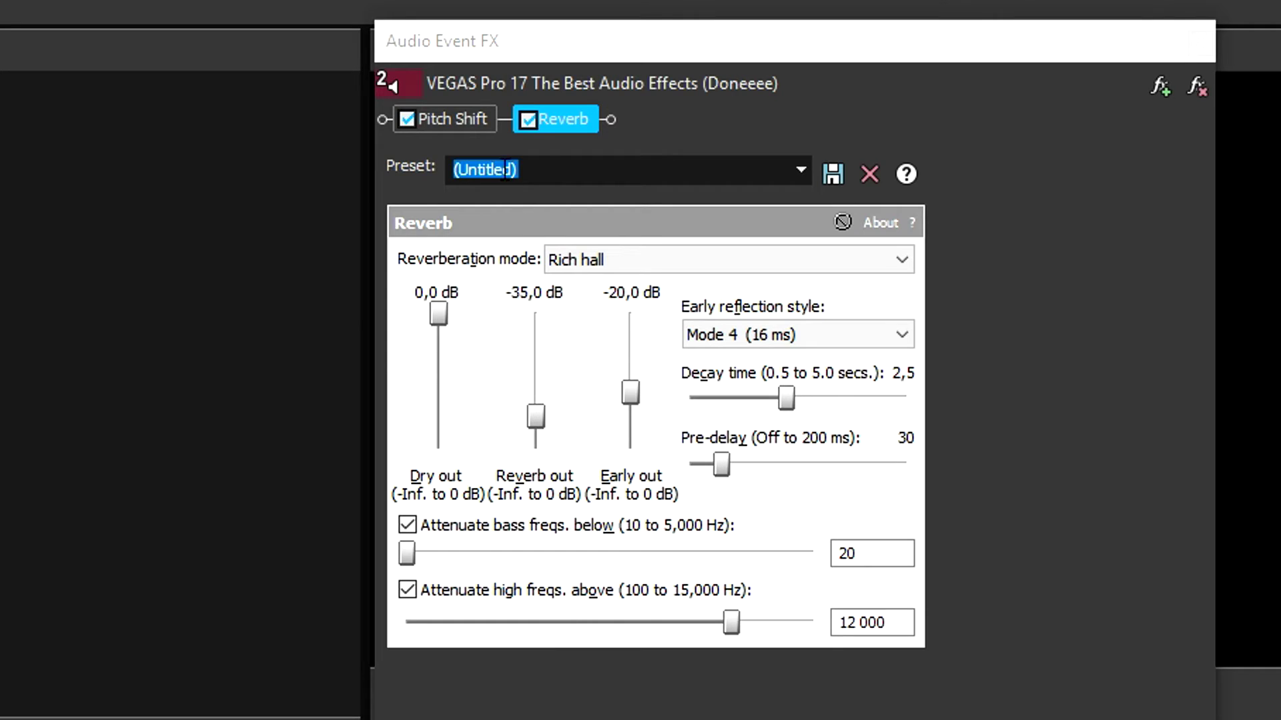
{"action": "left_click", "coordinate": [729, 97]}
{"action": "left_click_drag", "start_coordinate": [678, 289], "coordinate": [614, 283]}
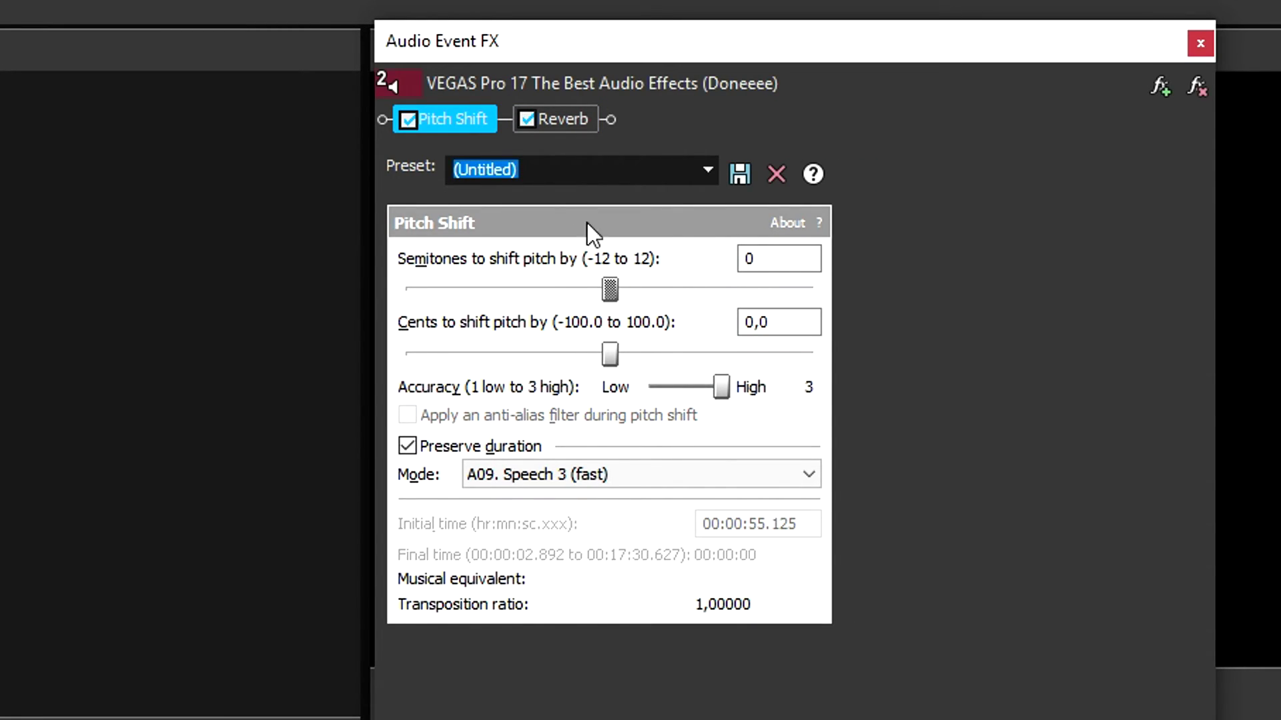
Step: Set the Reverb effect's Reverb out level to -21.4 dB and the playback start to 00:08:37:14
{"action": "left_click", "coordinate": [549, 121]}
{"action": "left_click_drag", "start_coordinate": [537, 400], "coordinate": [537, 378]}
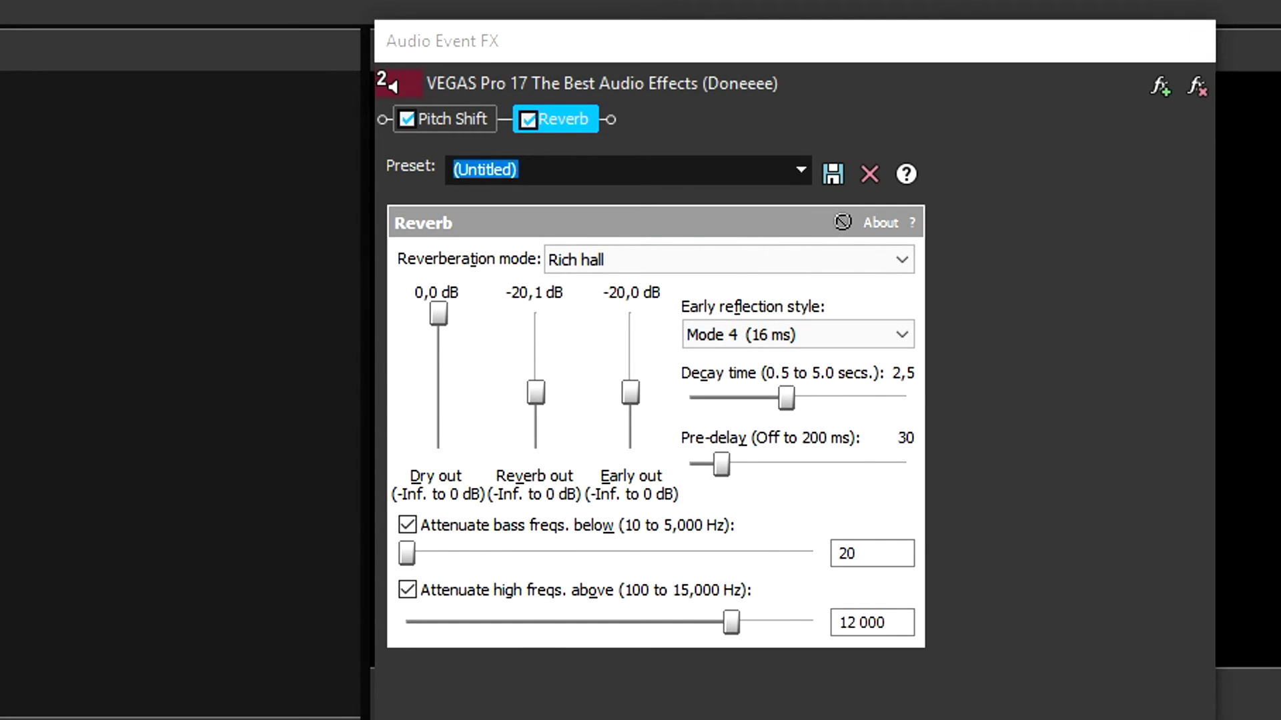
{"action": "mouse_move", "coordinate": [538, 395]}
{"action": "left_mouse_down"}
{"action": "mouse_move", "coordinate": [534, 447]}
{"action": "mouse_move", "coordinate": [534, 394]}
{"action": "left_mouse_up"}
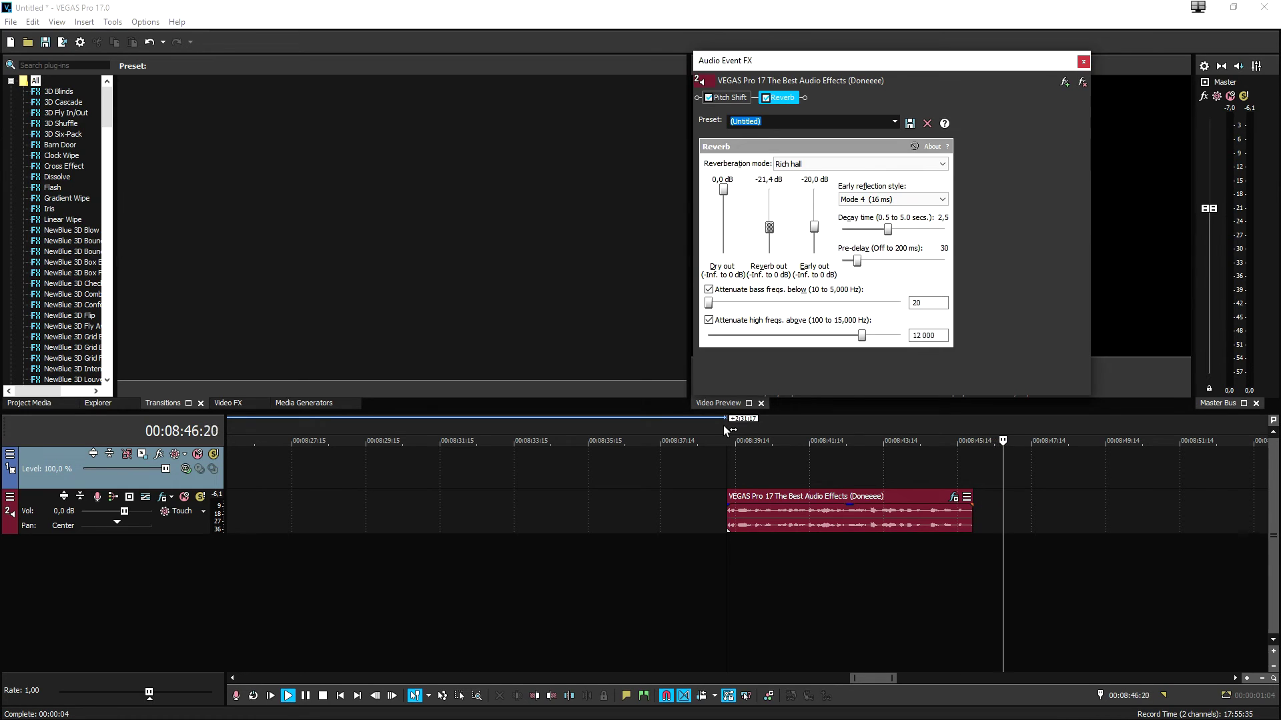
{"action": "left_click", "coordinate": [662, 435]}
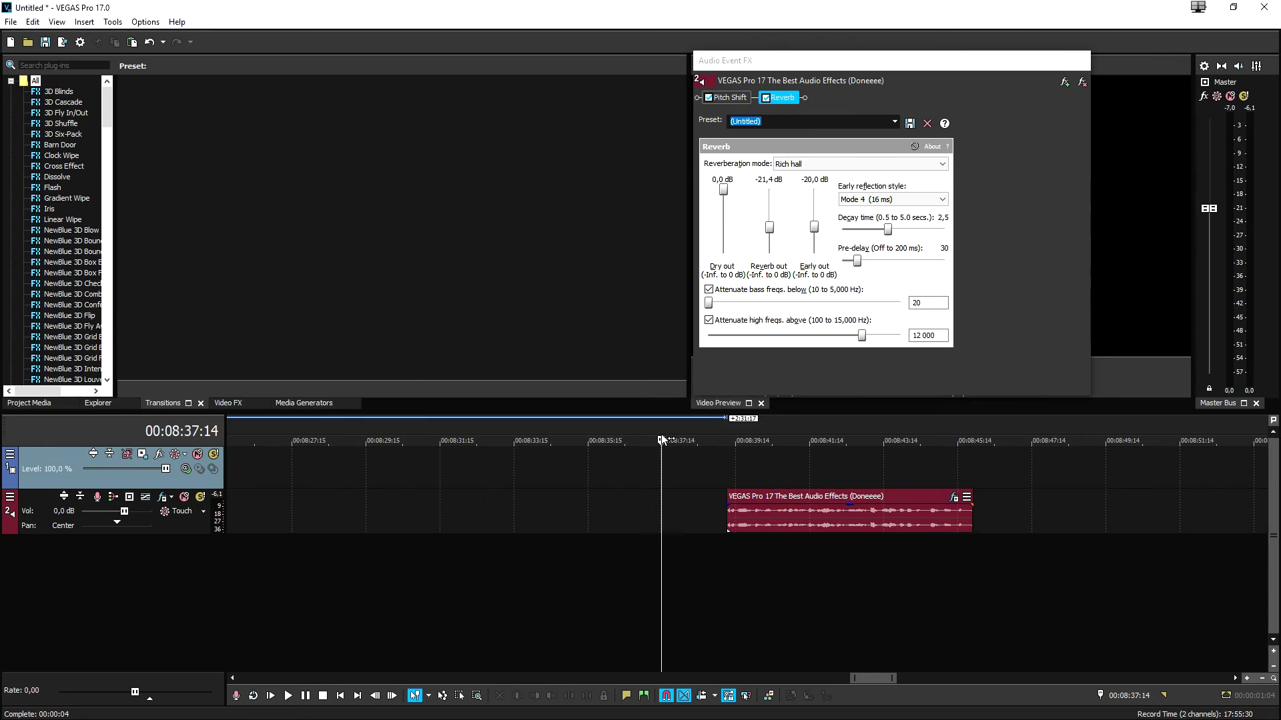